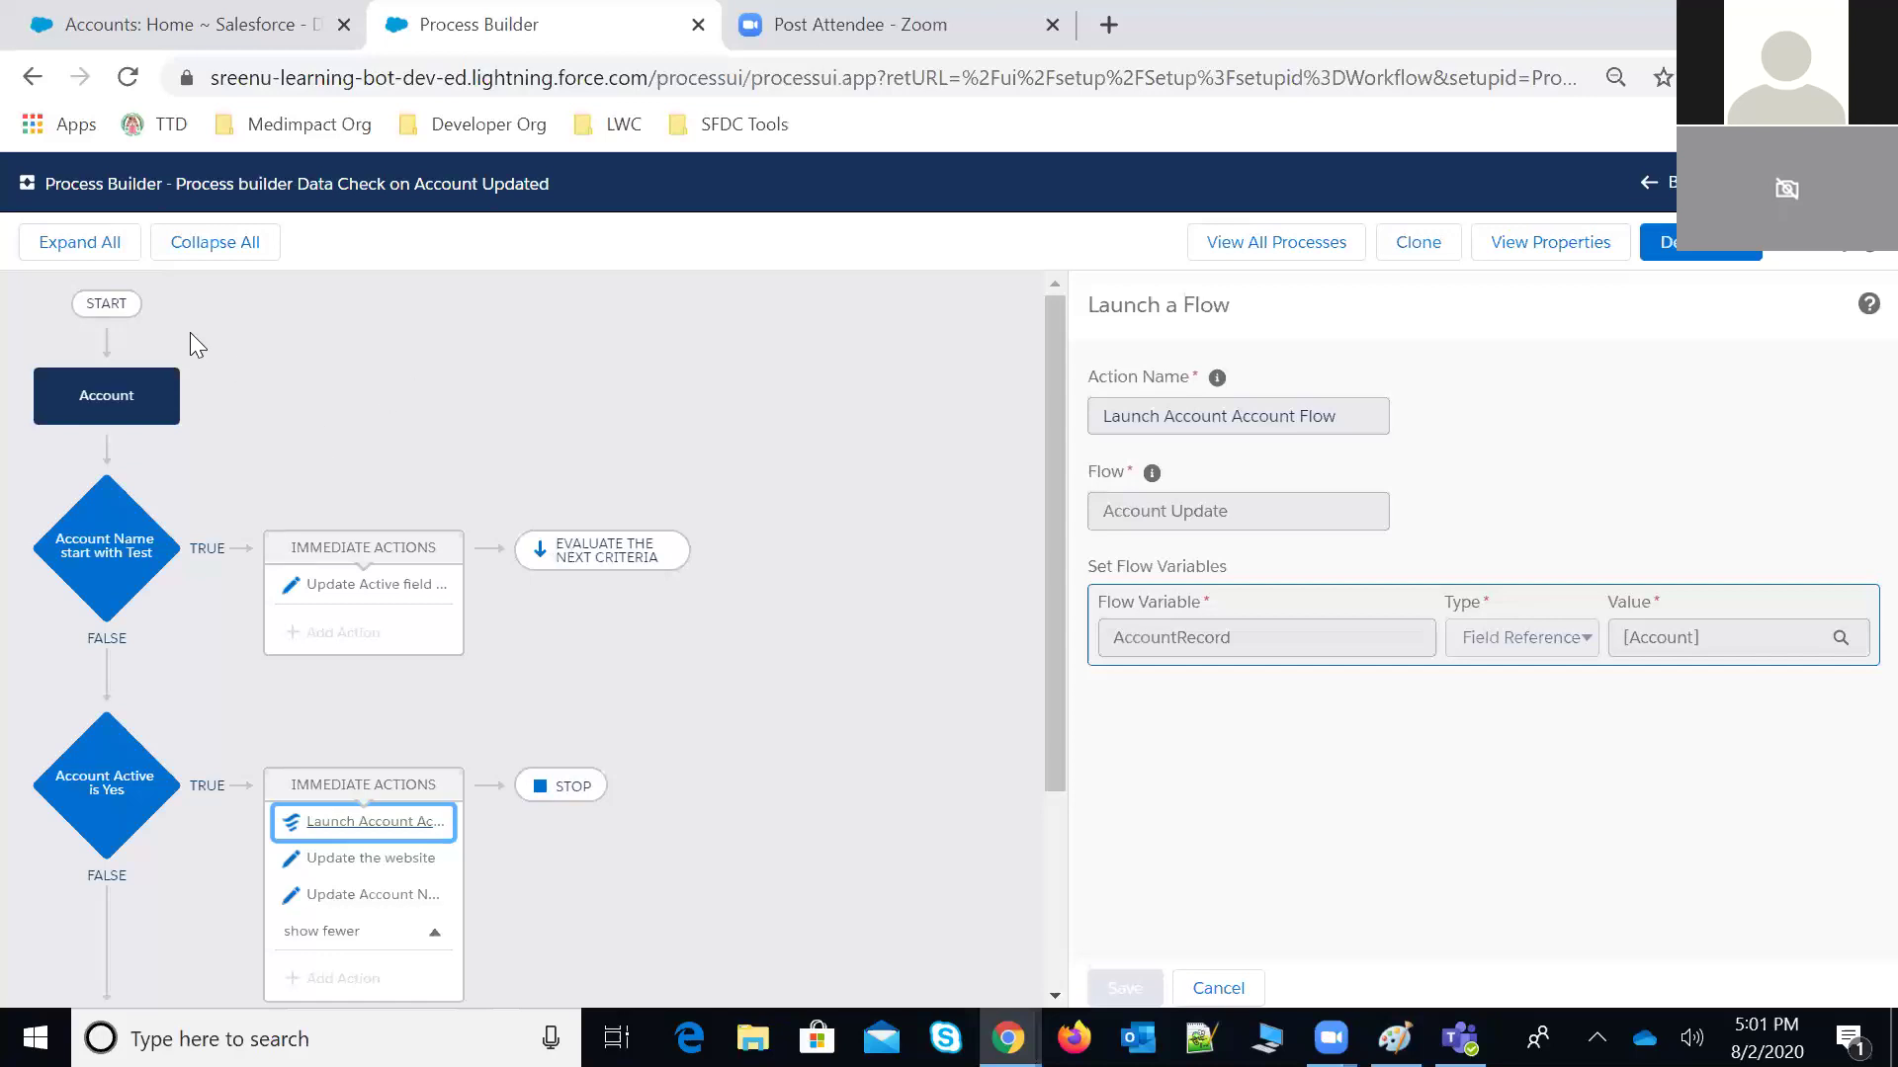
Start a new account record in Salesforce with record type R1.
click(163, 21)
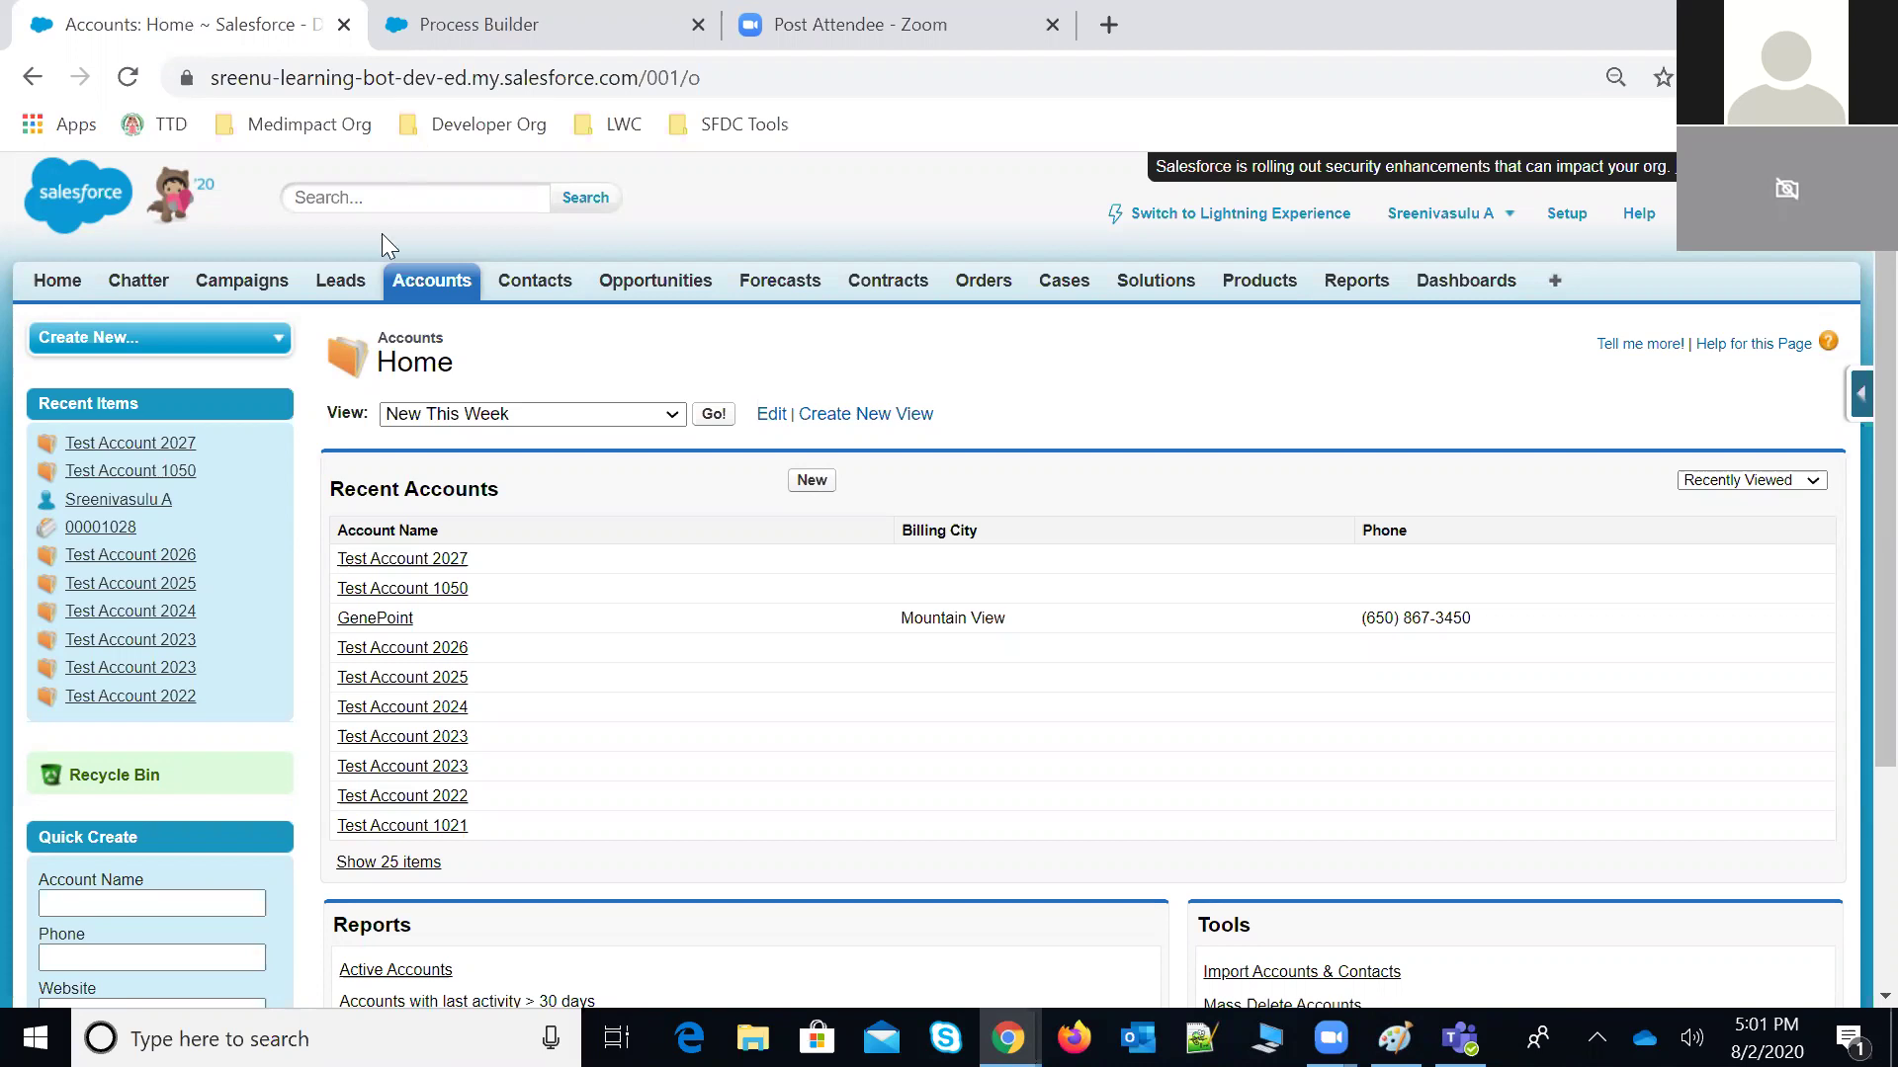
click(417, 295)
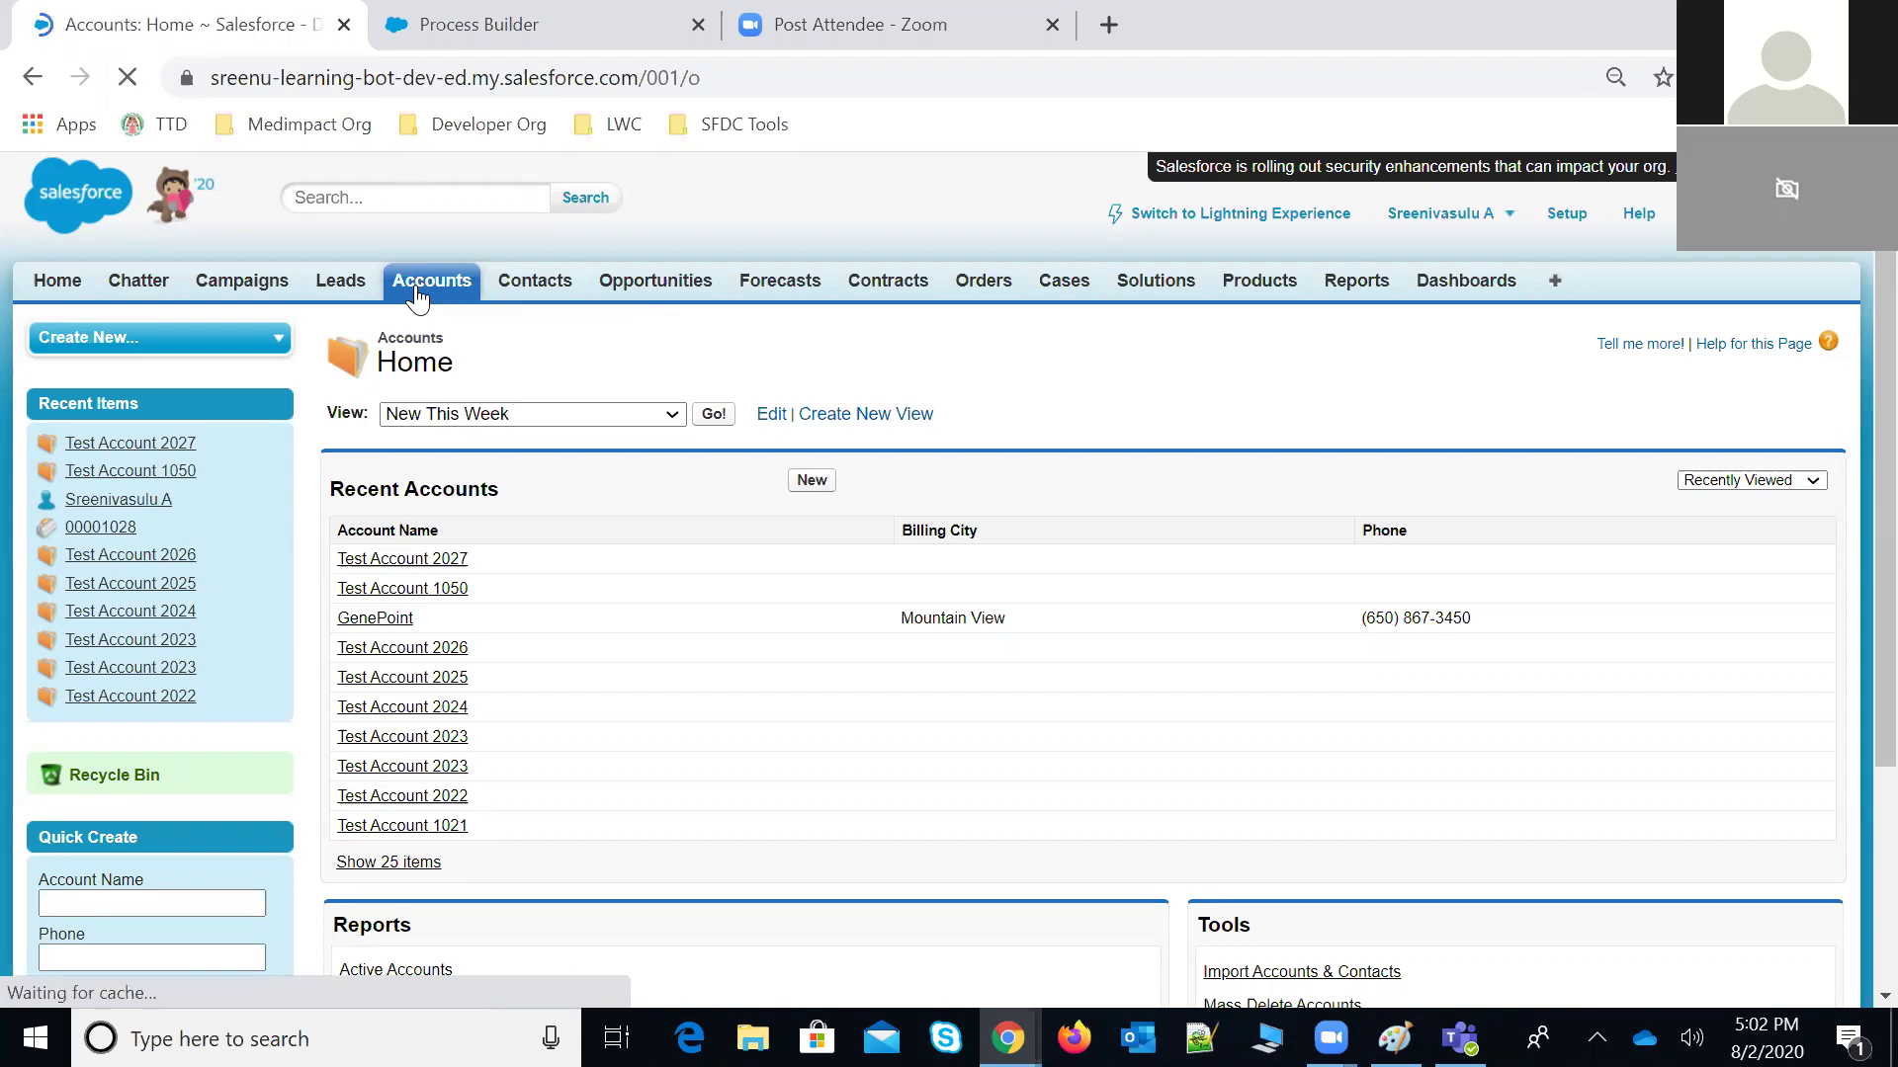
click(811, 481)
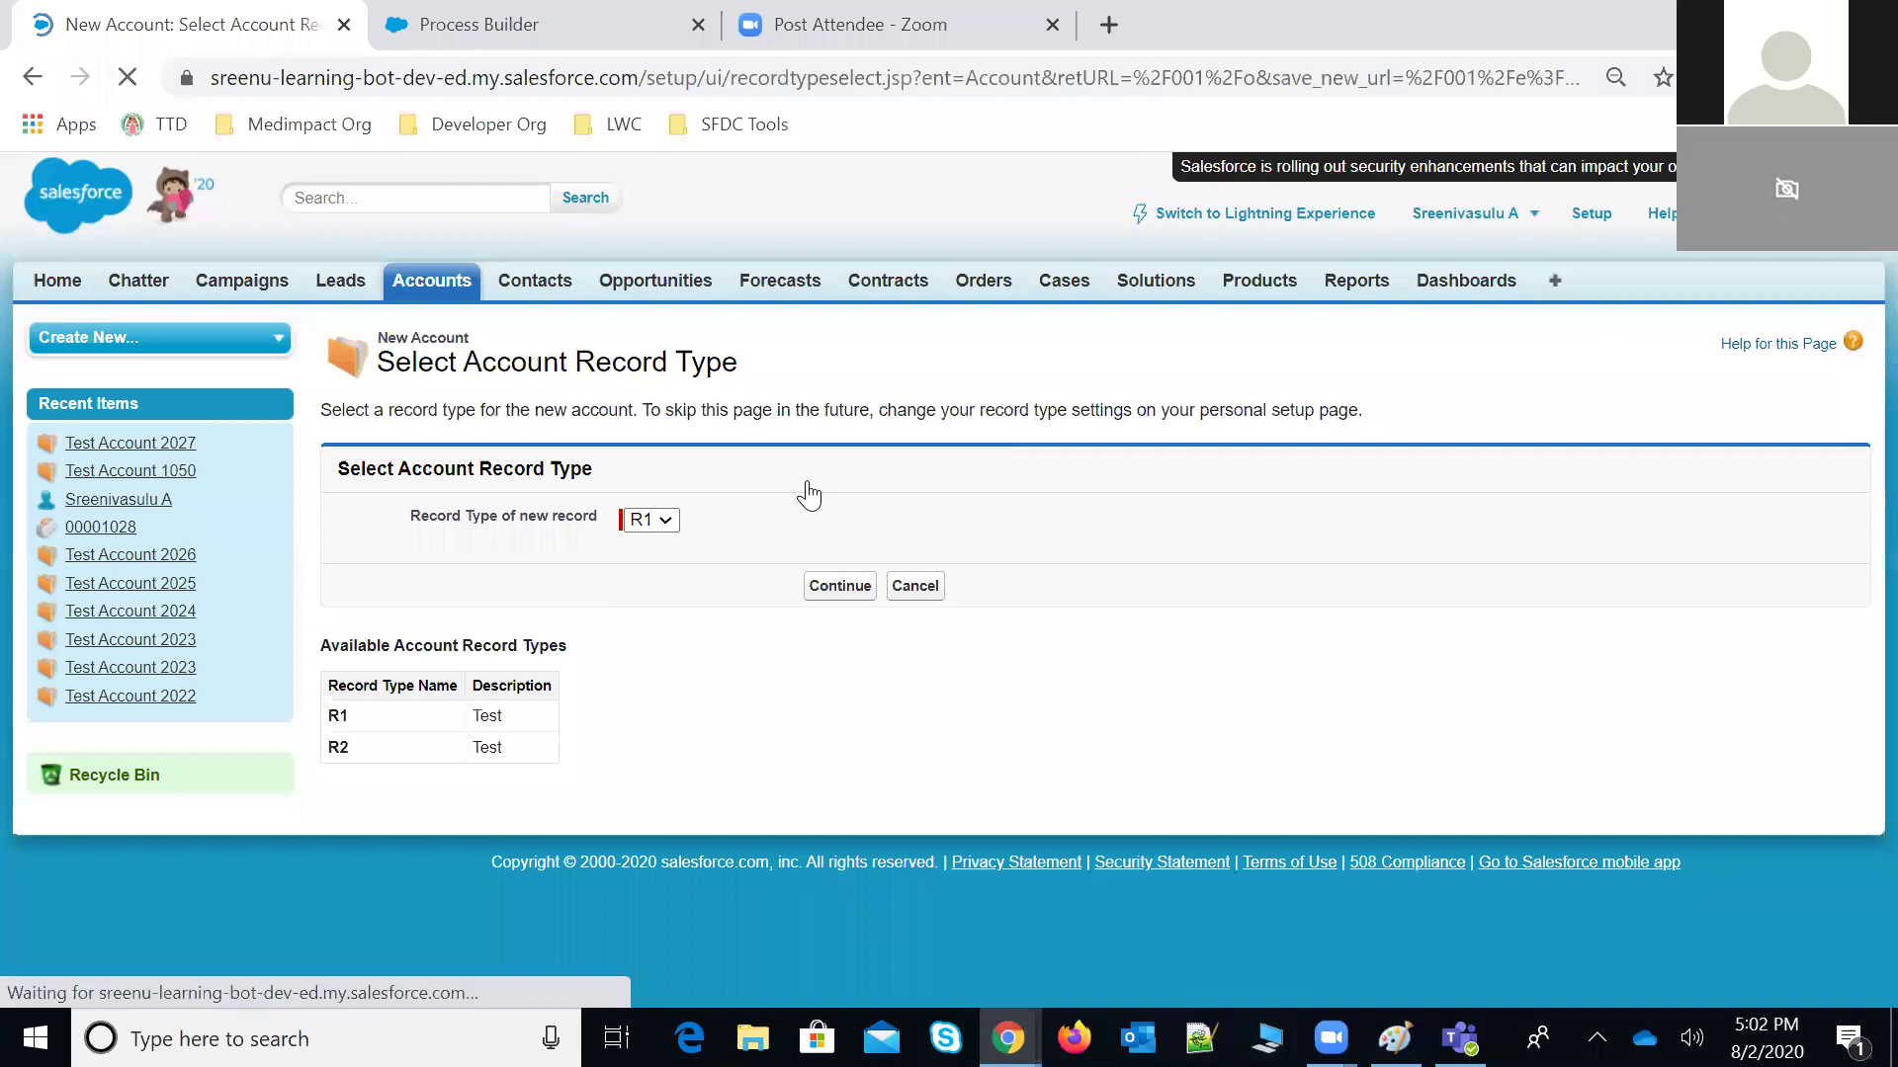
click(850, 591)
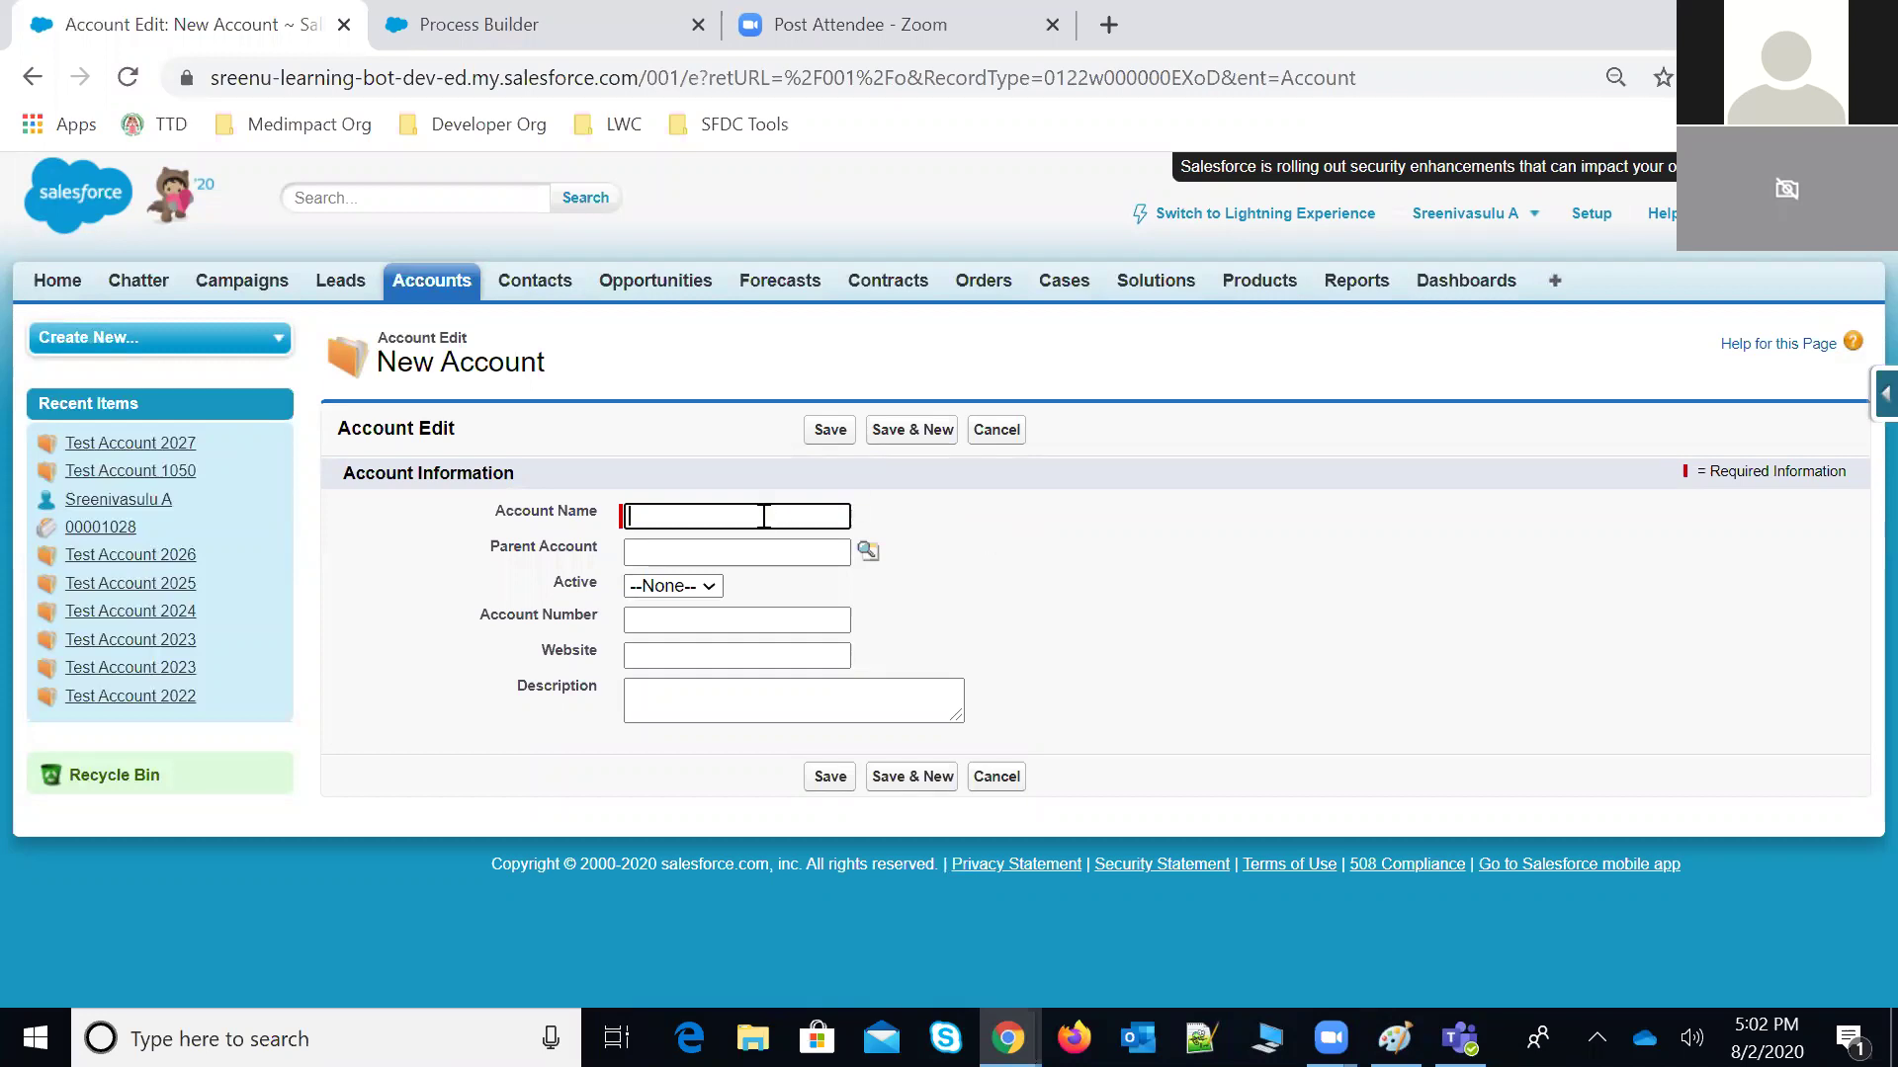
Name the new account Test Name 2001, save it, and review its account details.
text(Test)
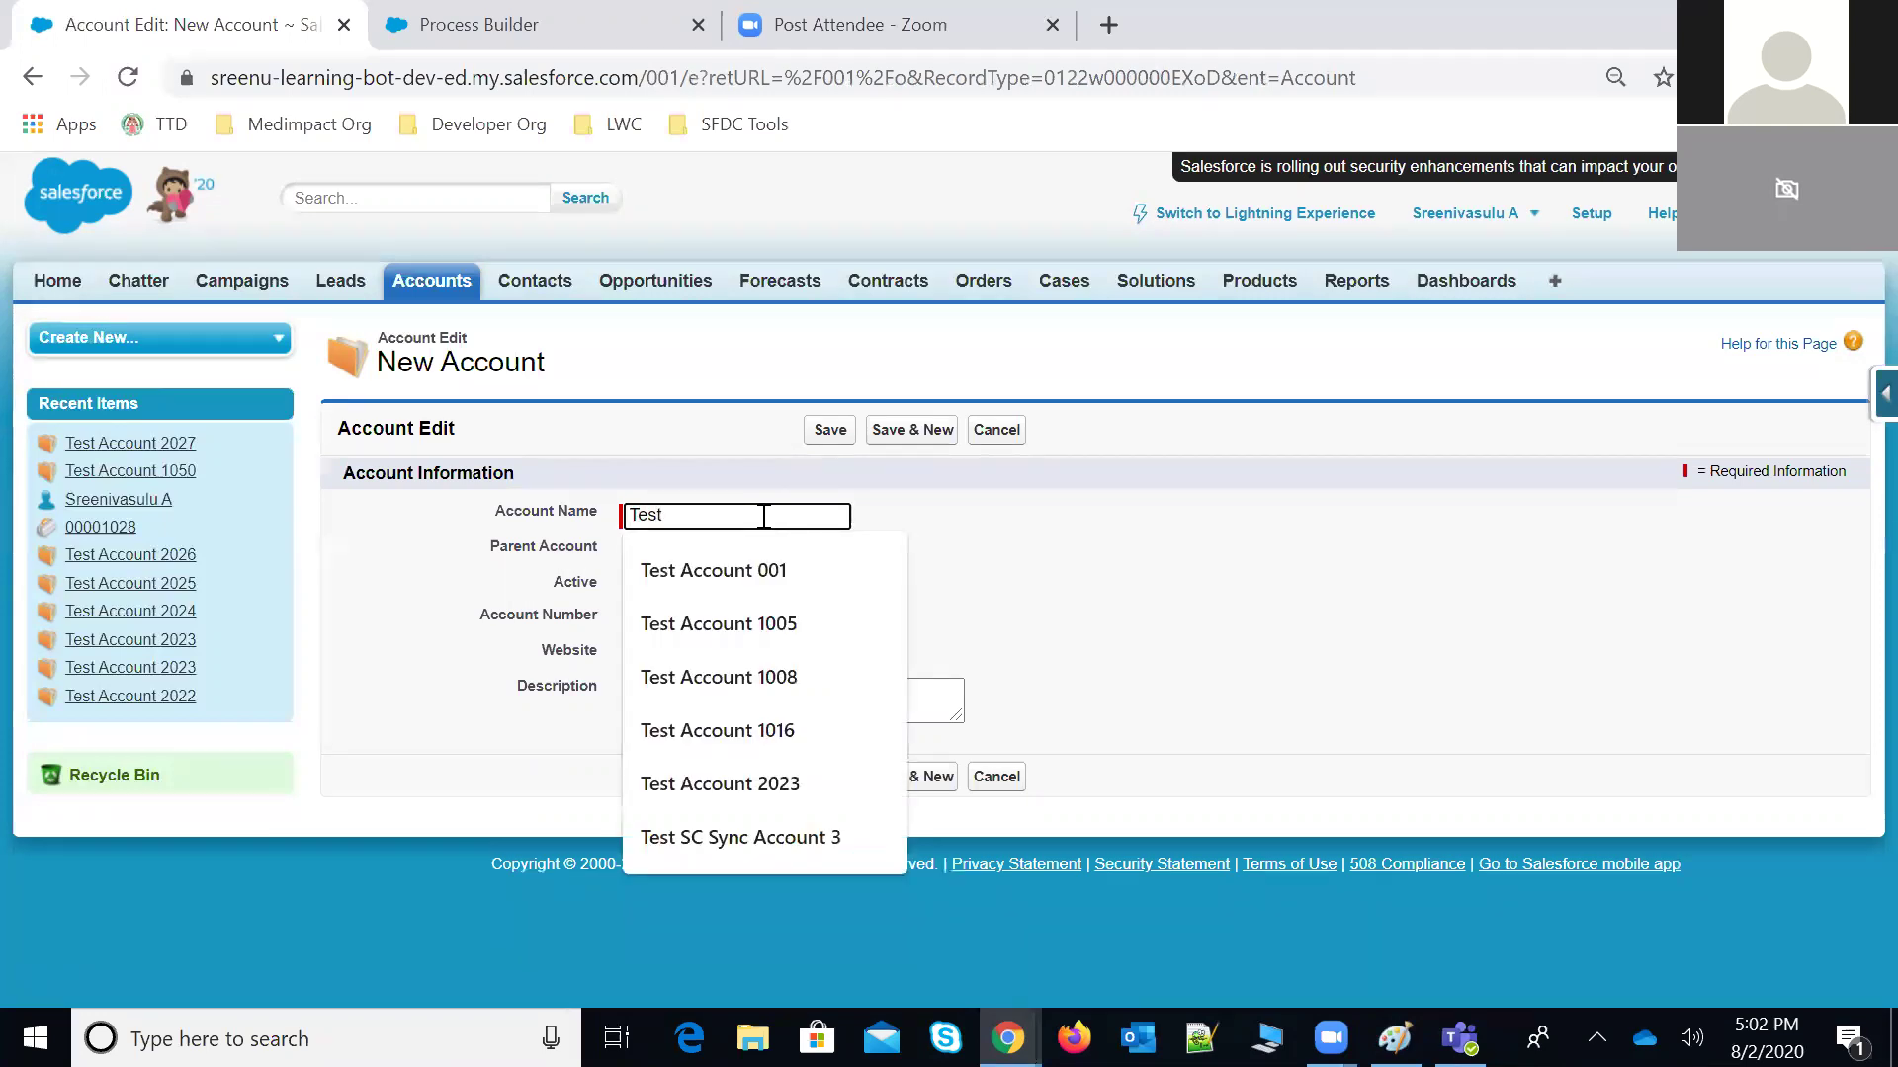
text( Name)
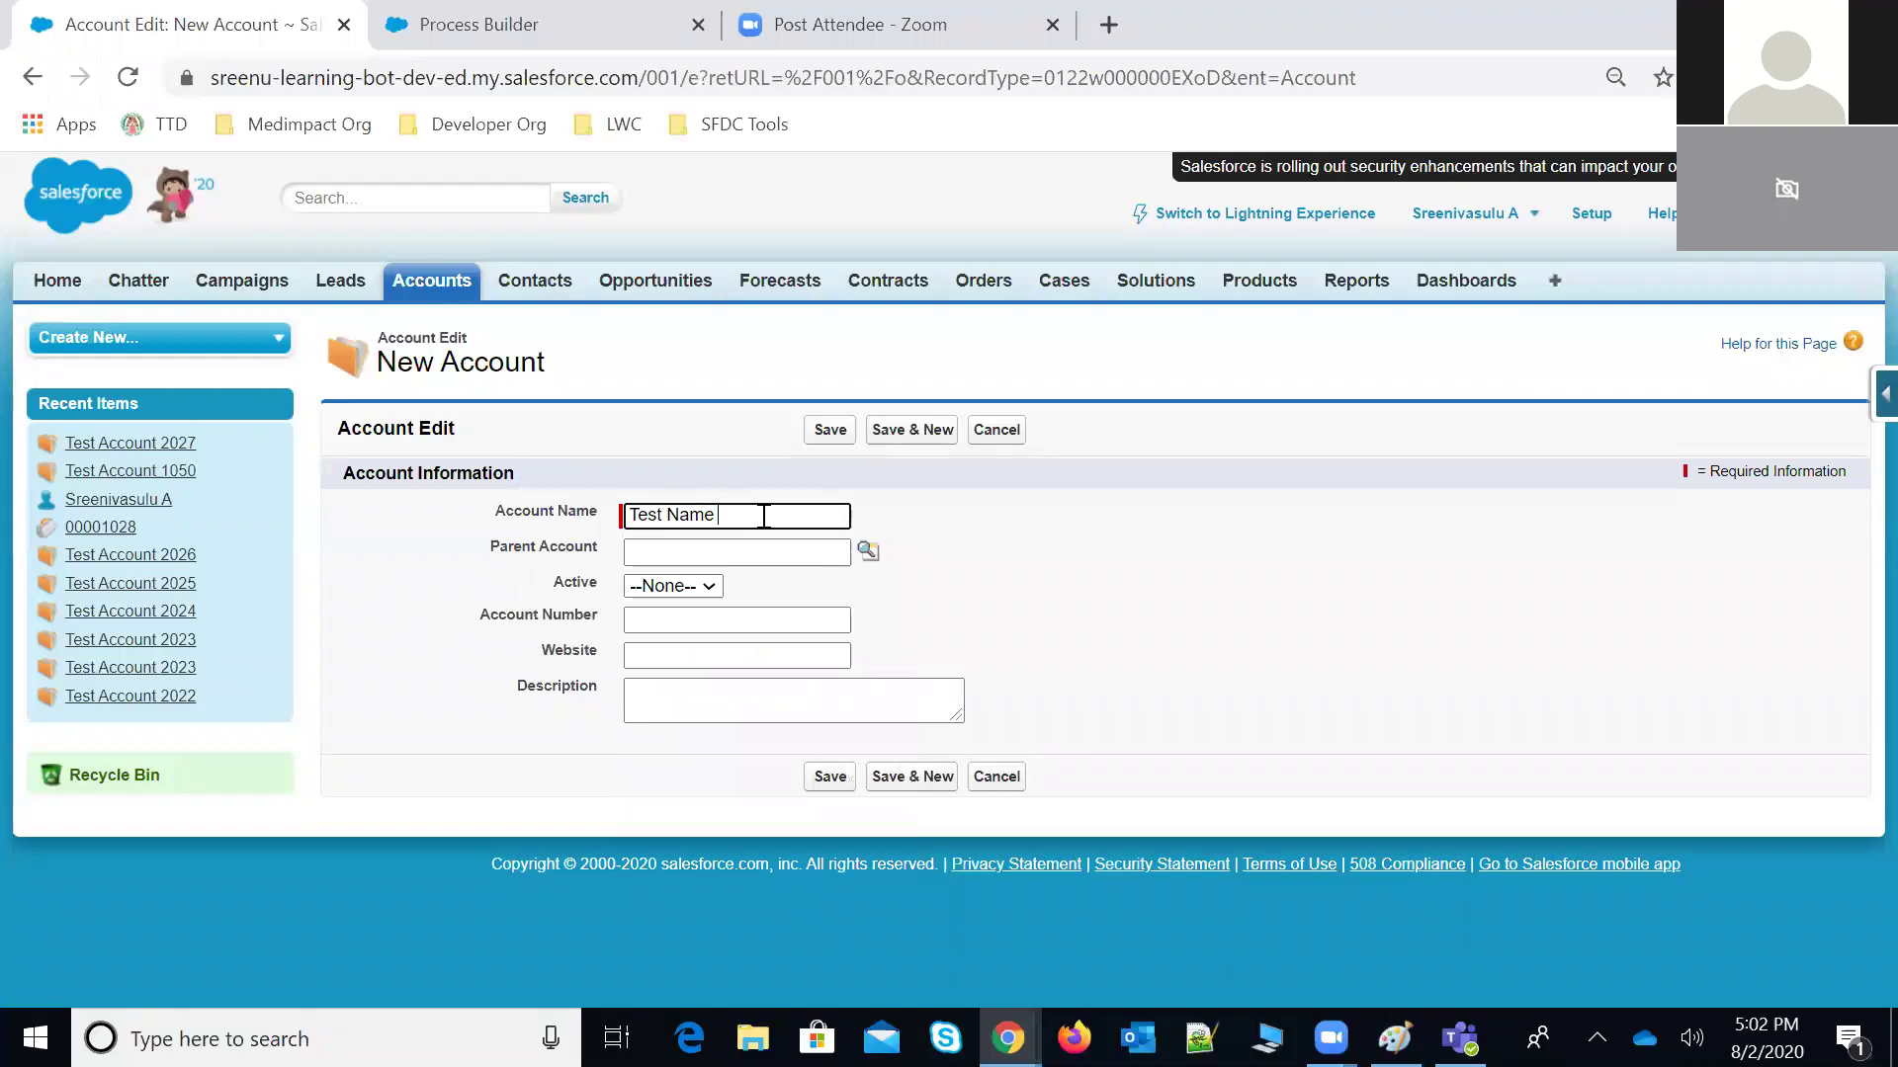
text( 2001)
click(830, 781)
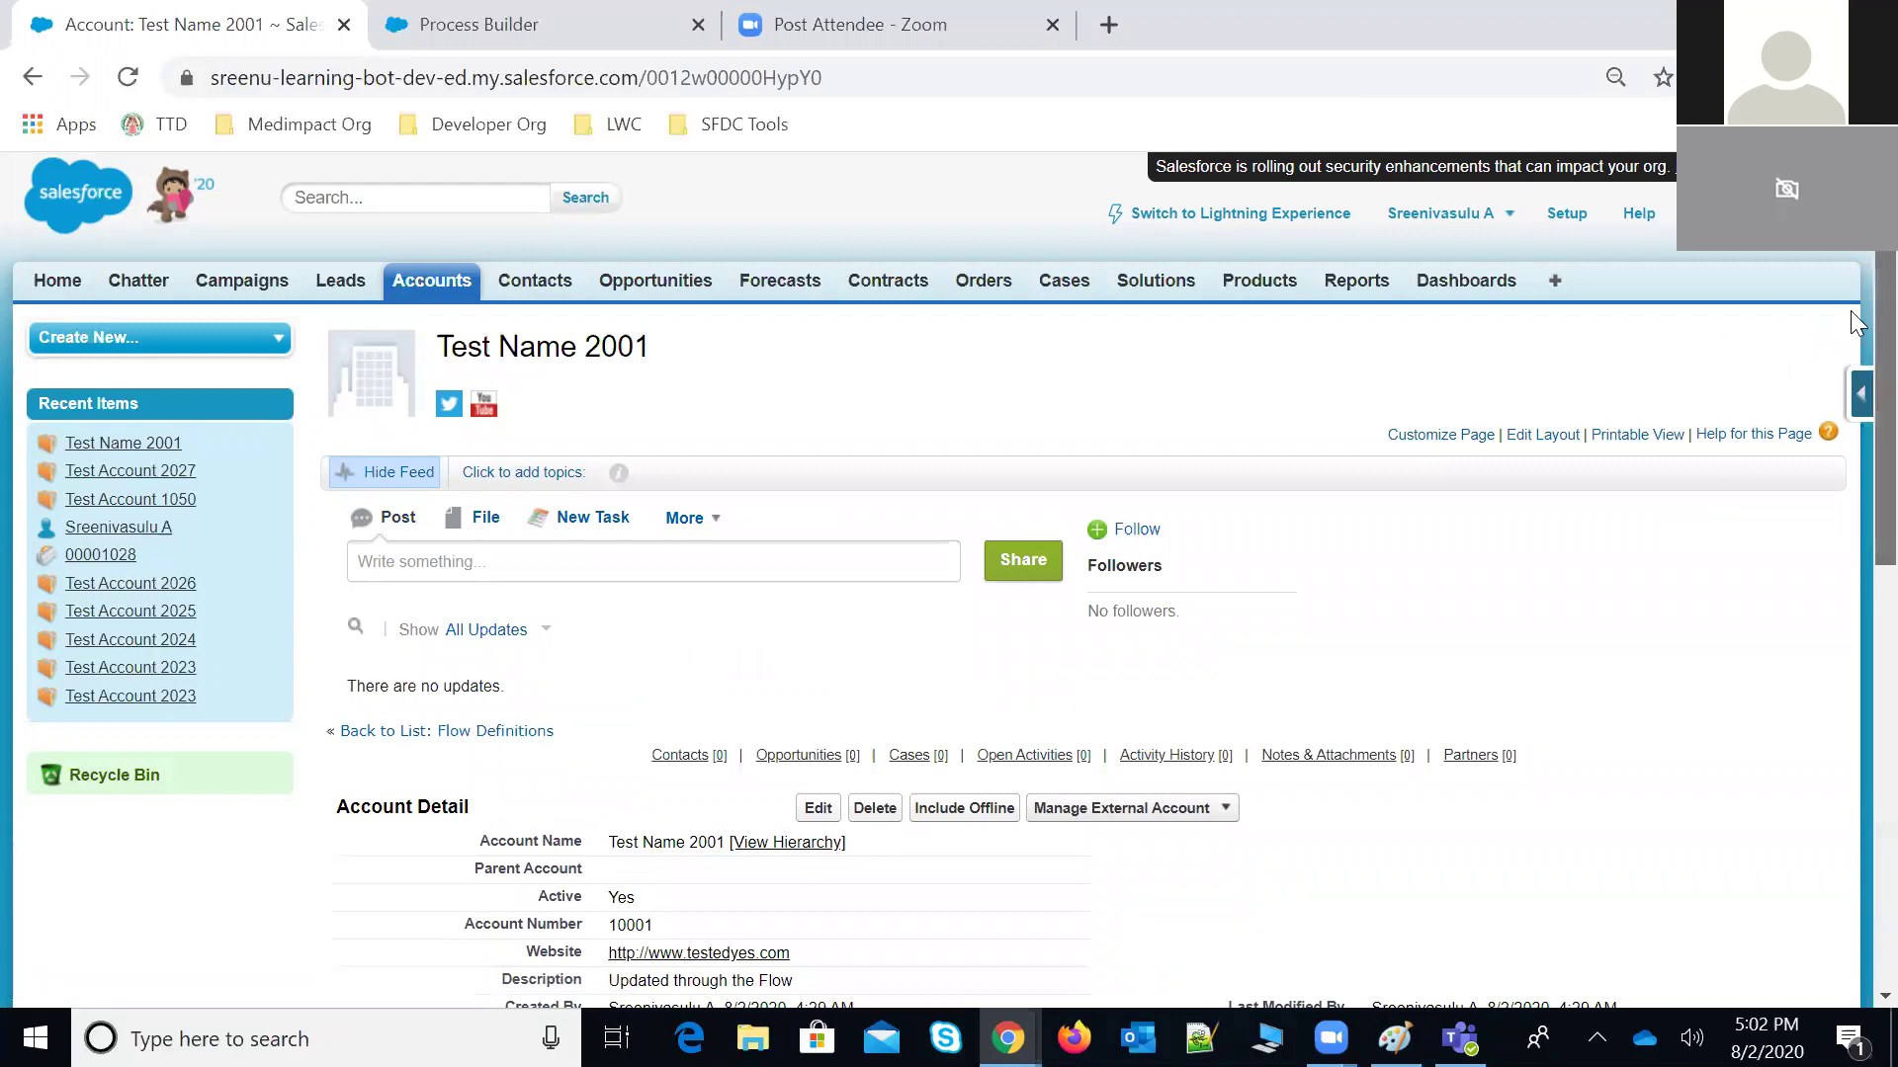
scroll(1854, 326, down, 3)
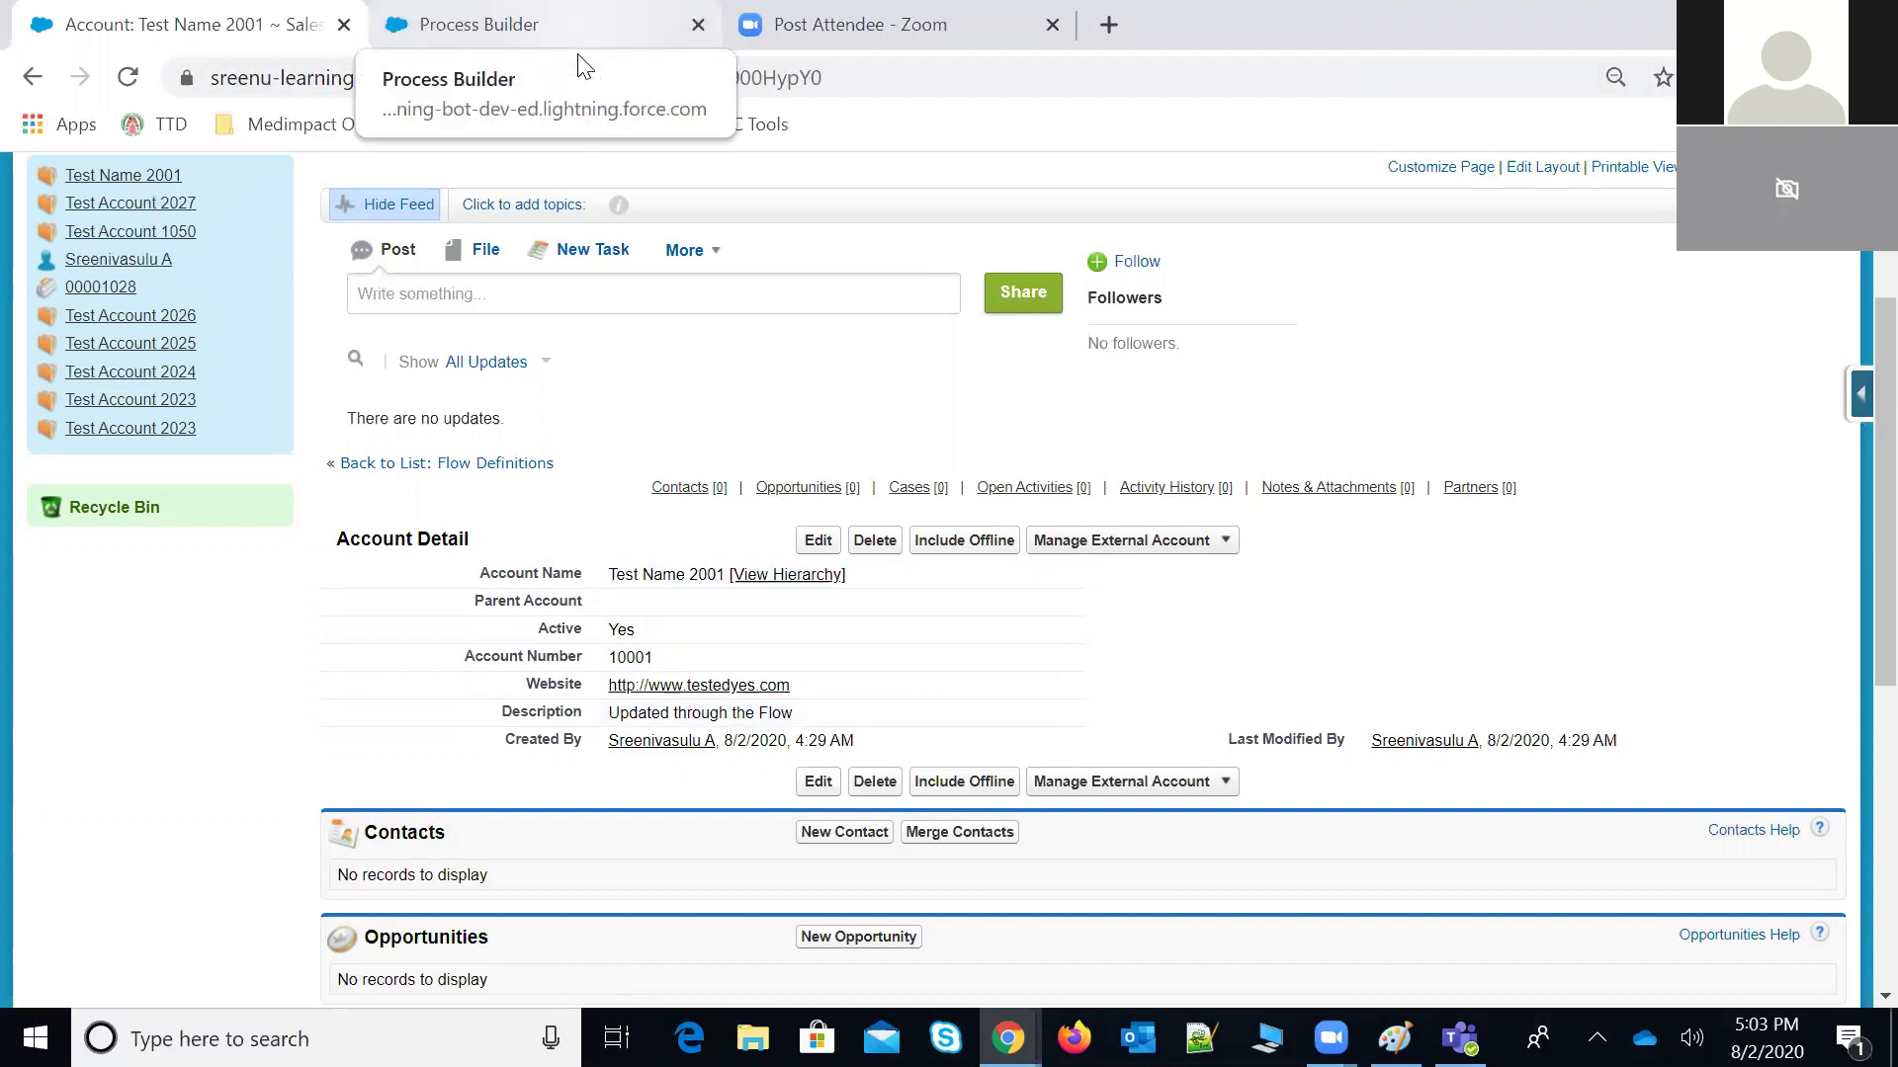
Return to Process Builder and review the Account Name start with Test criteria and its Update Active field action.
click(578, 24)
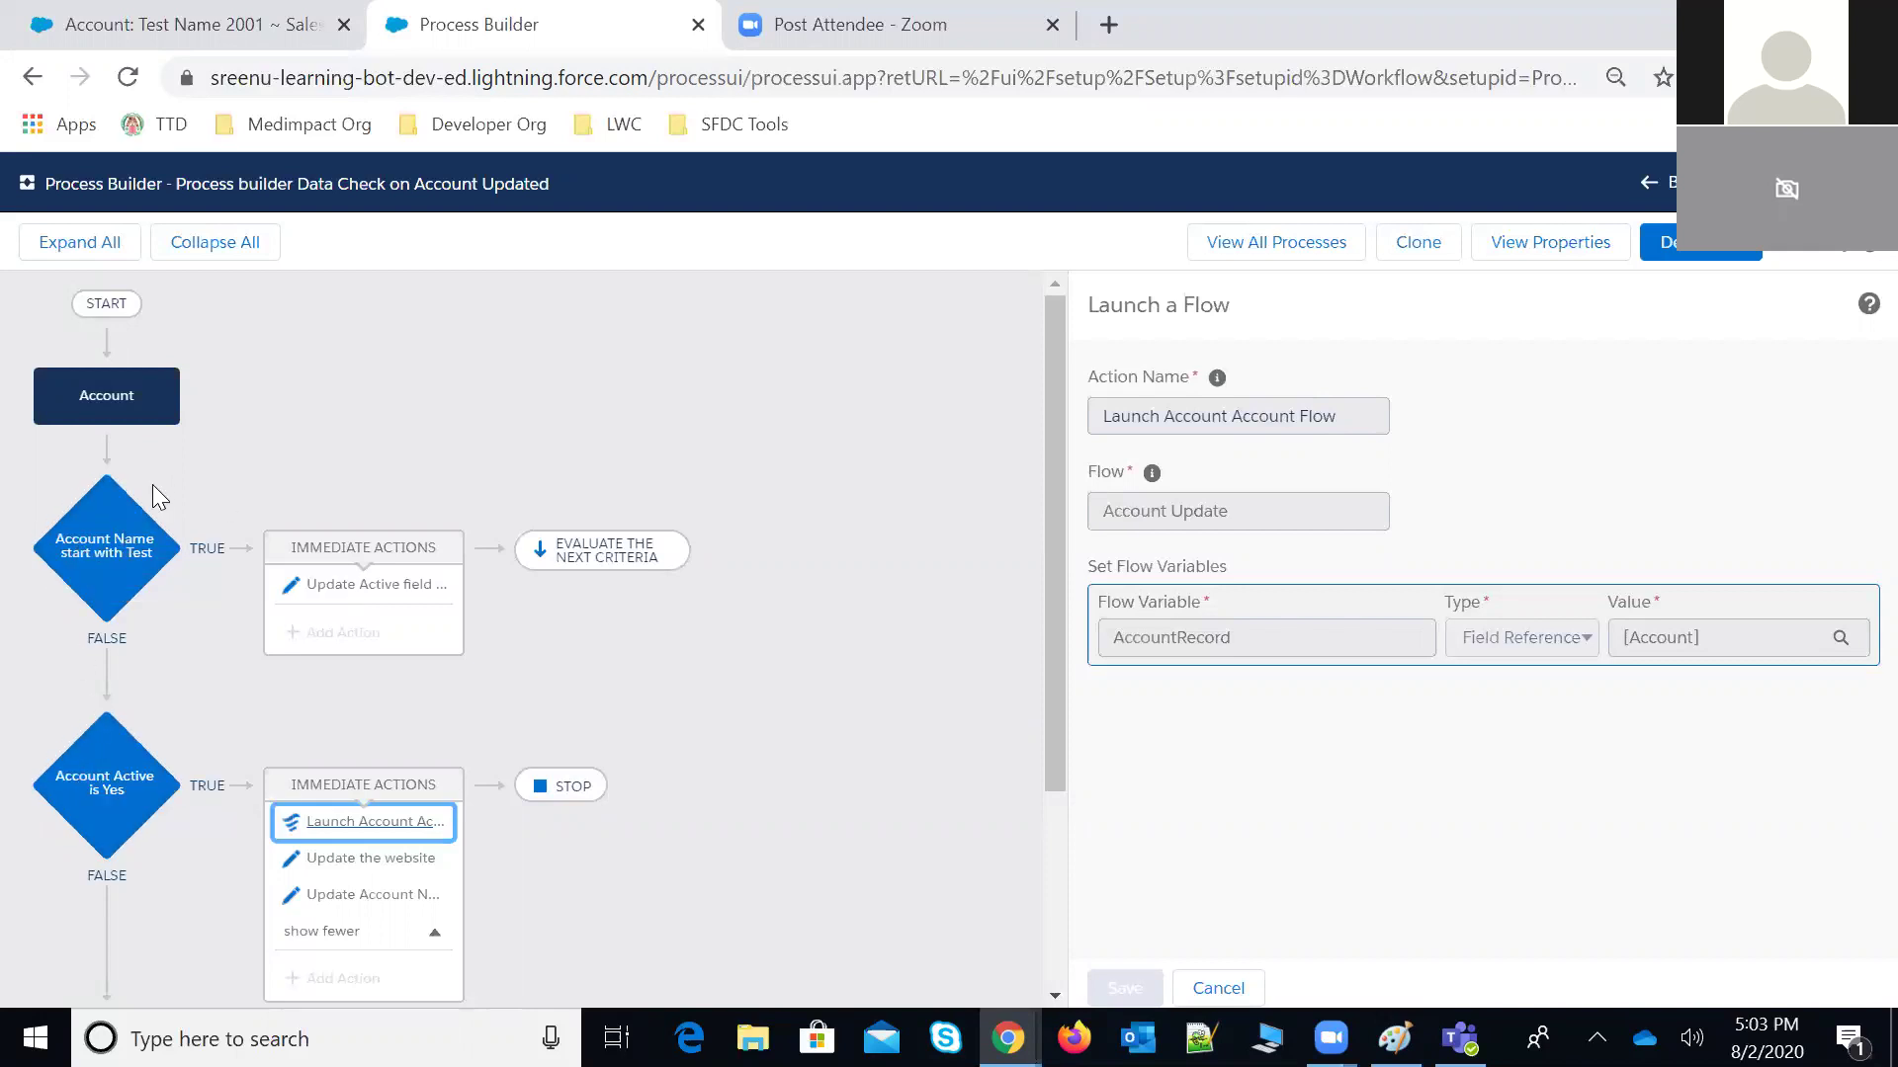
click(116, 577)
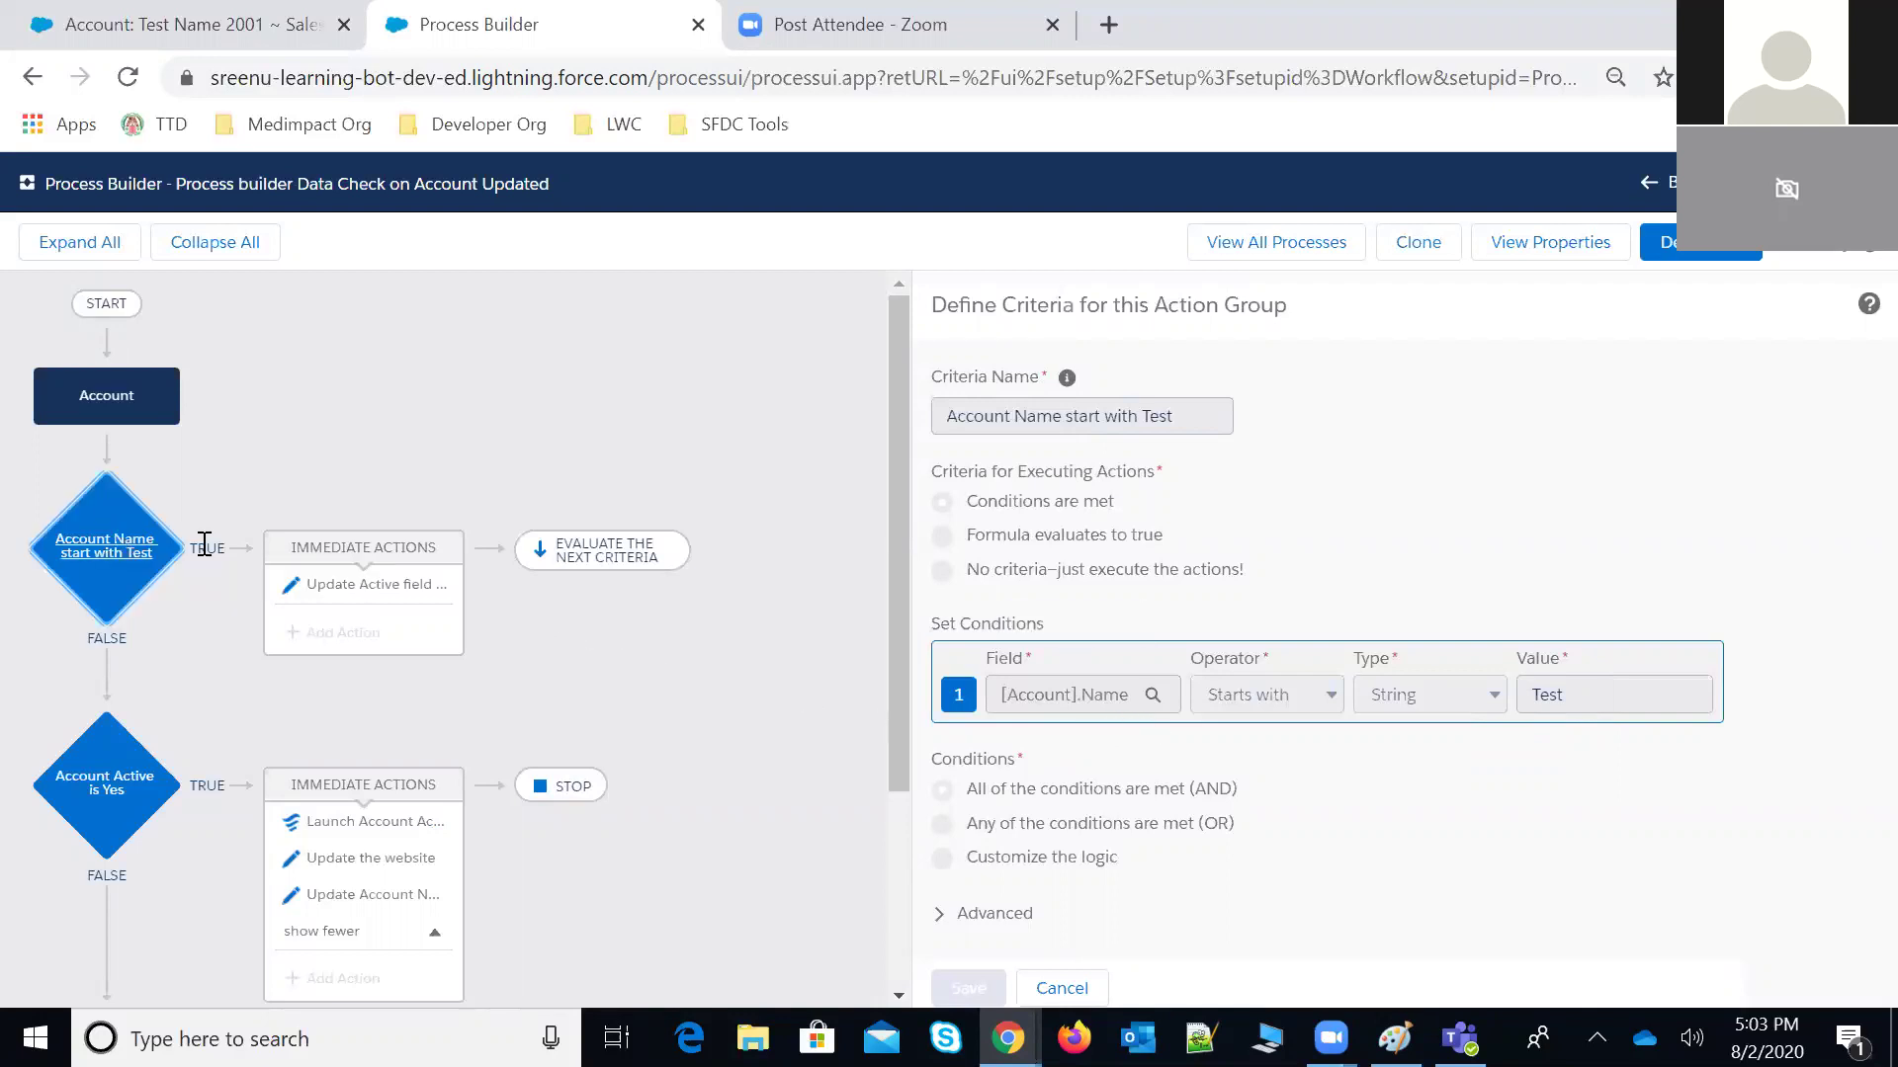
click(325, 596)
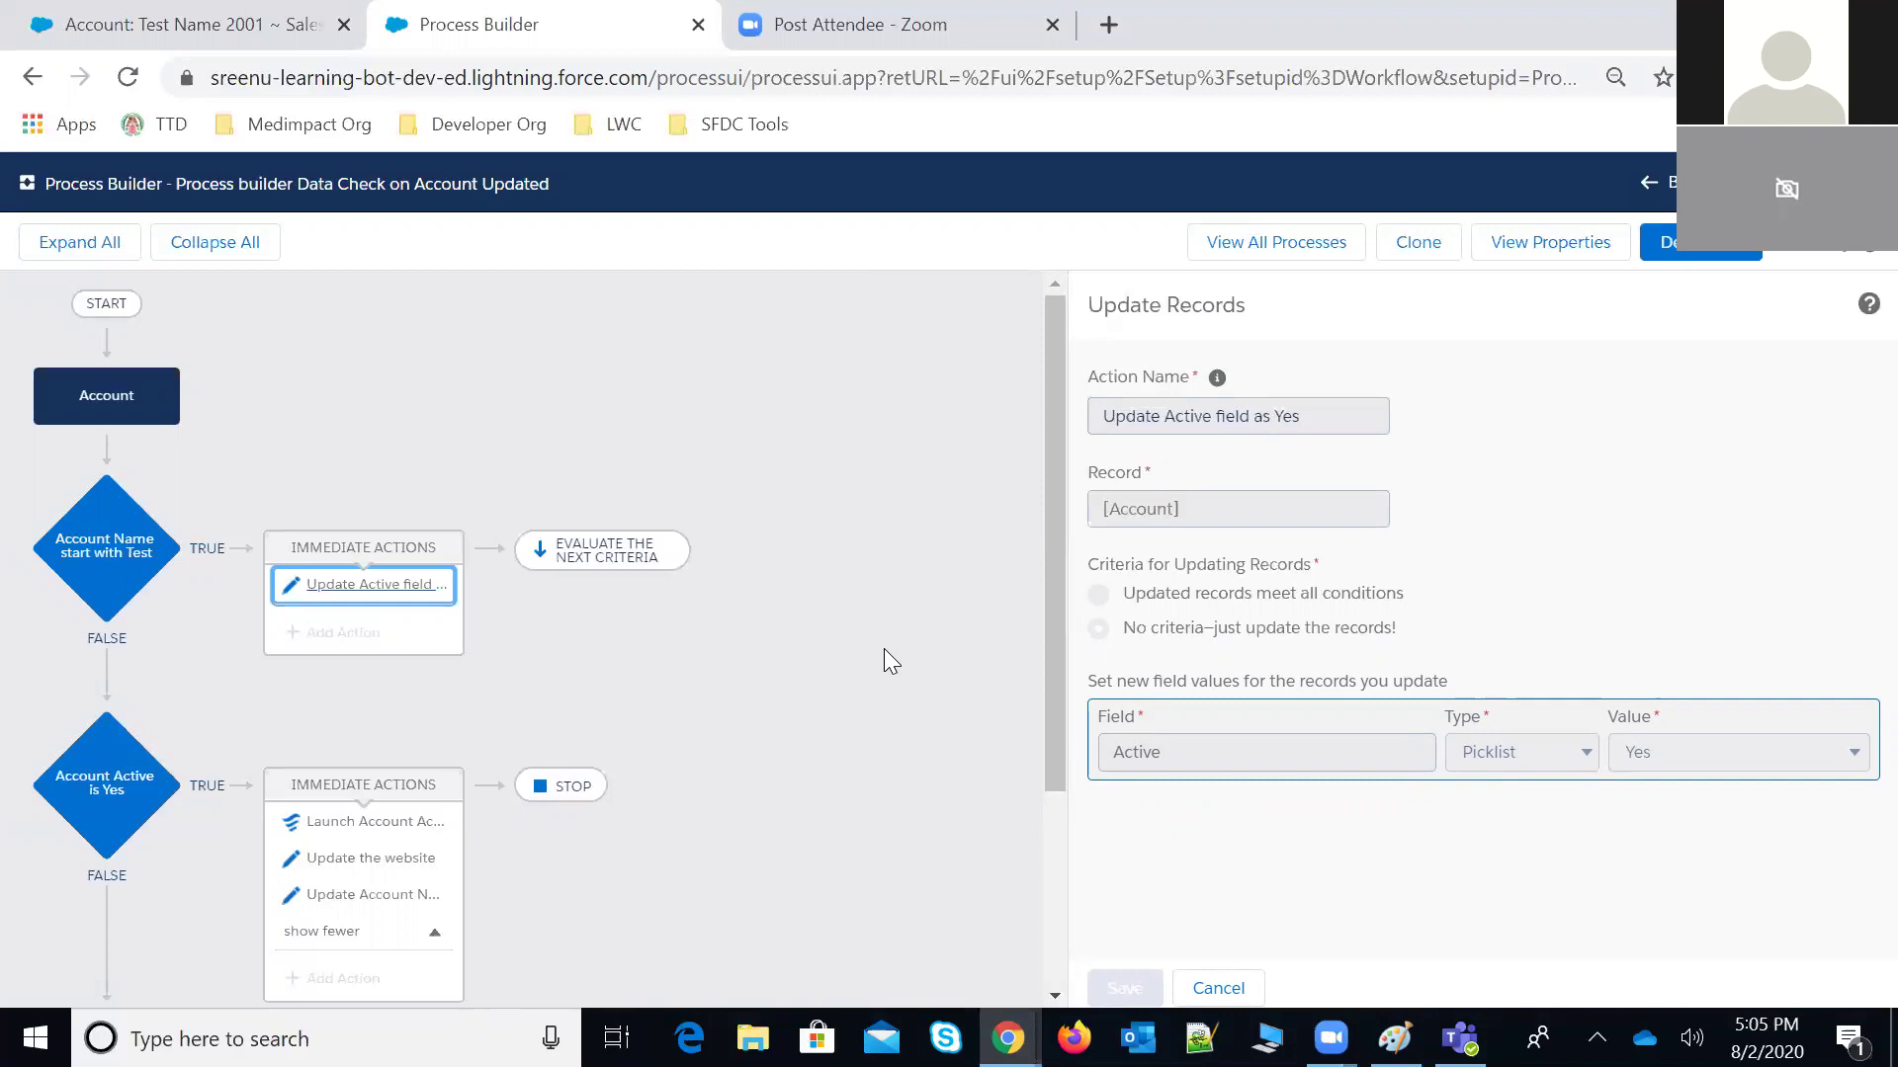
Open the 4:59:55 PM log in the Developer Console and examine only its debug statements for the insert and first update events.
key(alt+Tab)
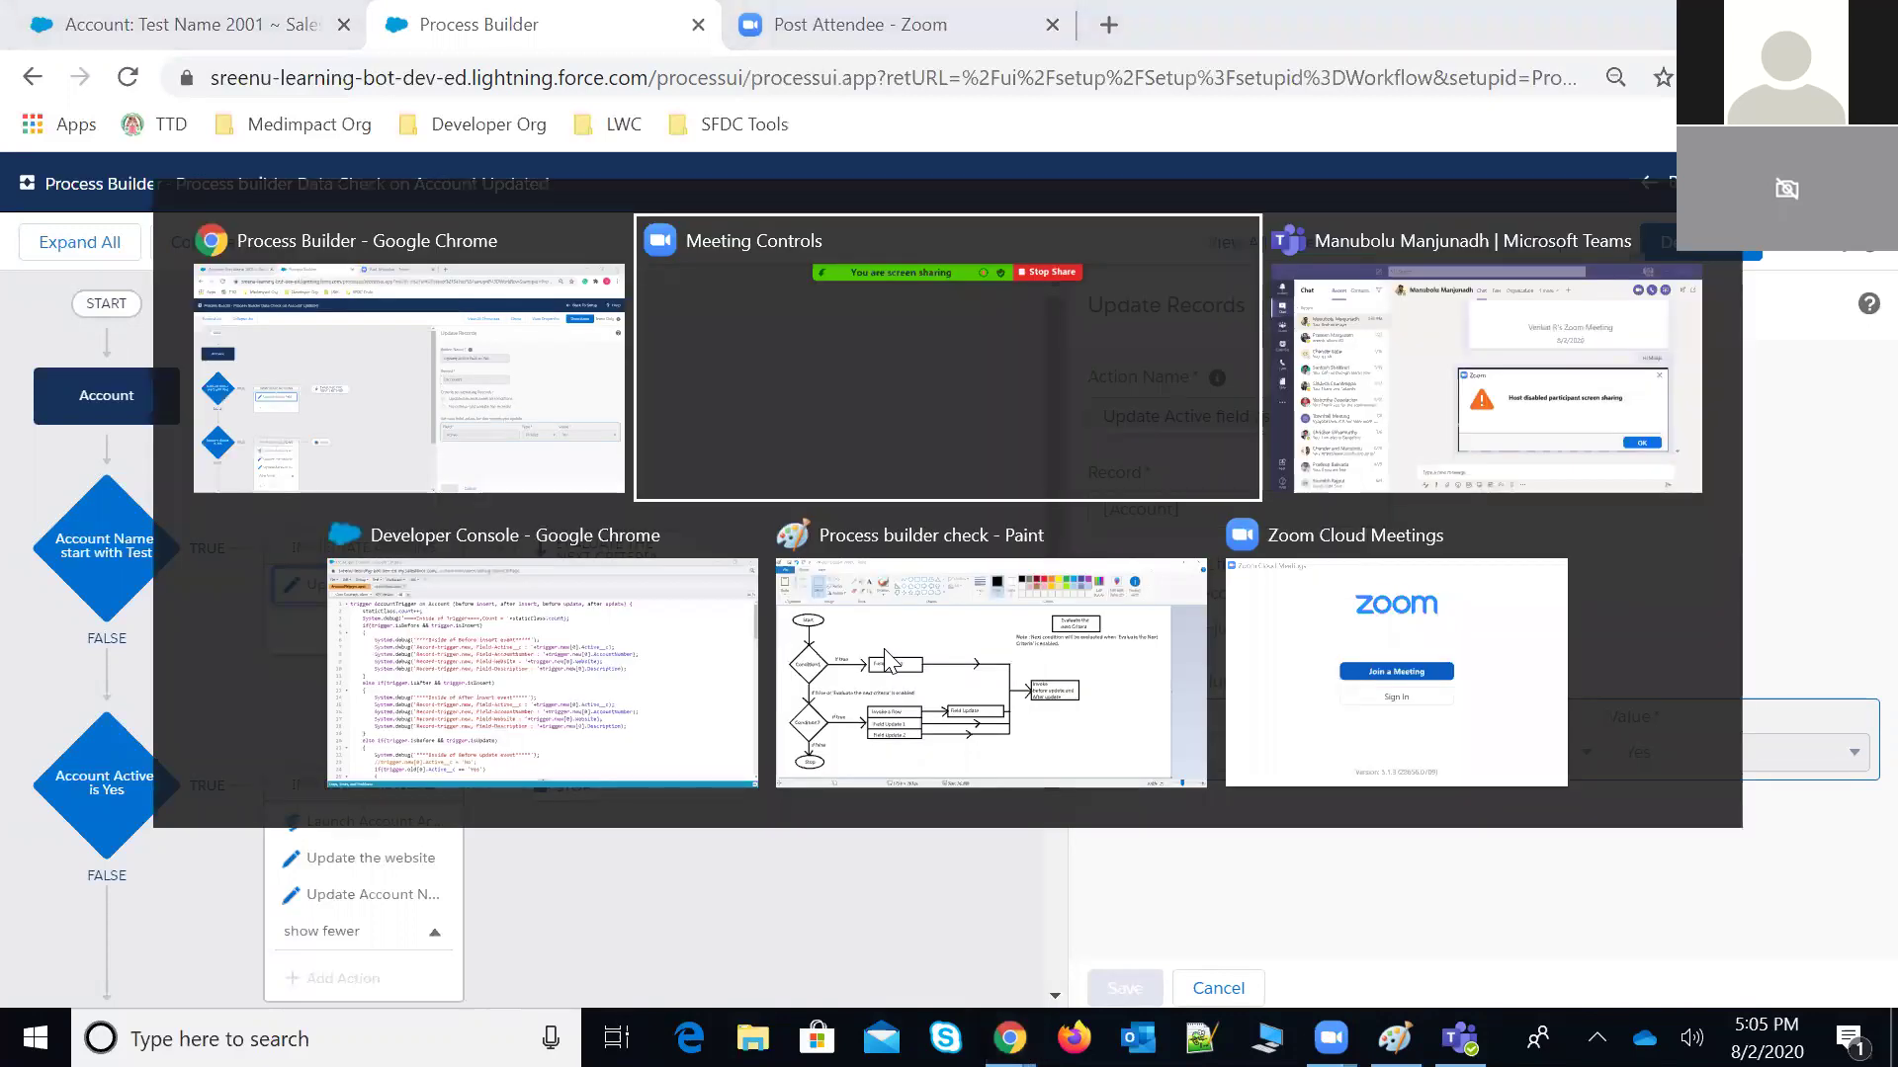
key(alt+Tab)
key(alt+Tab)
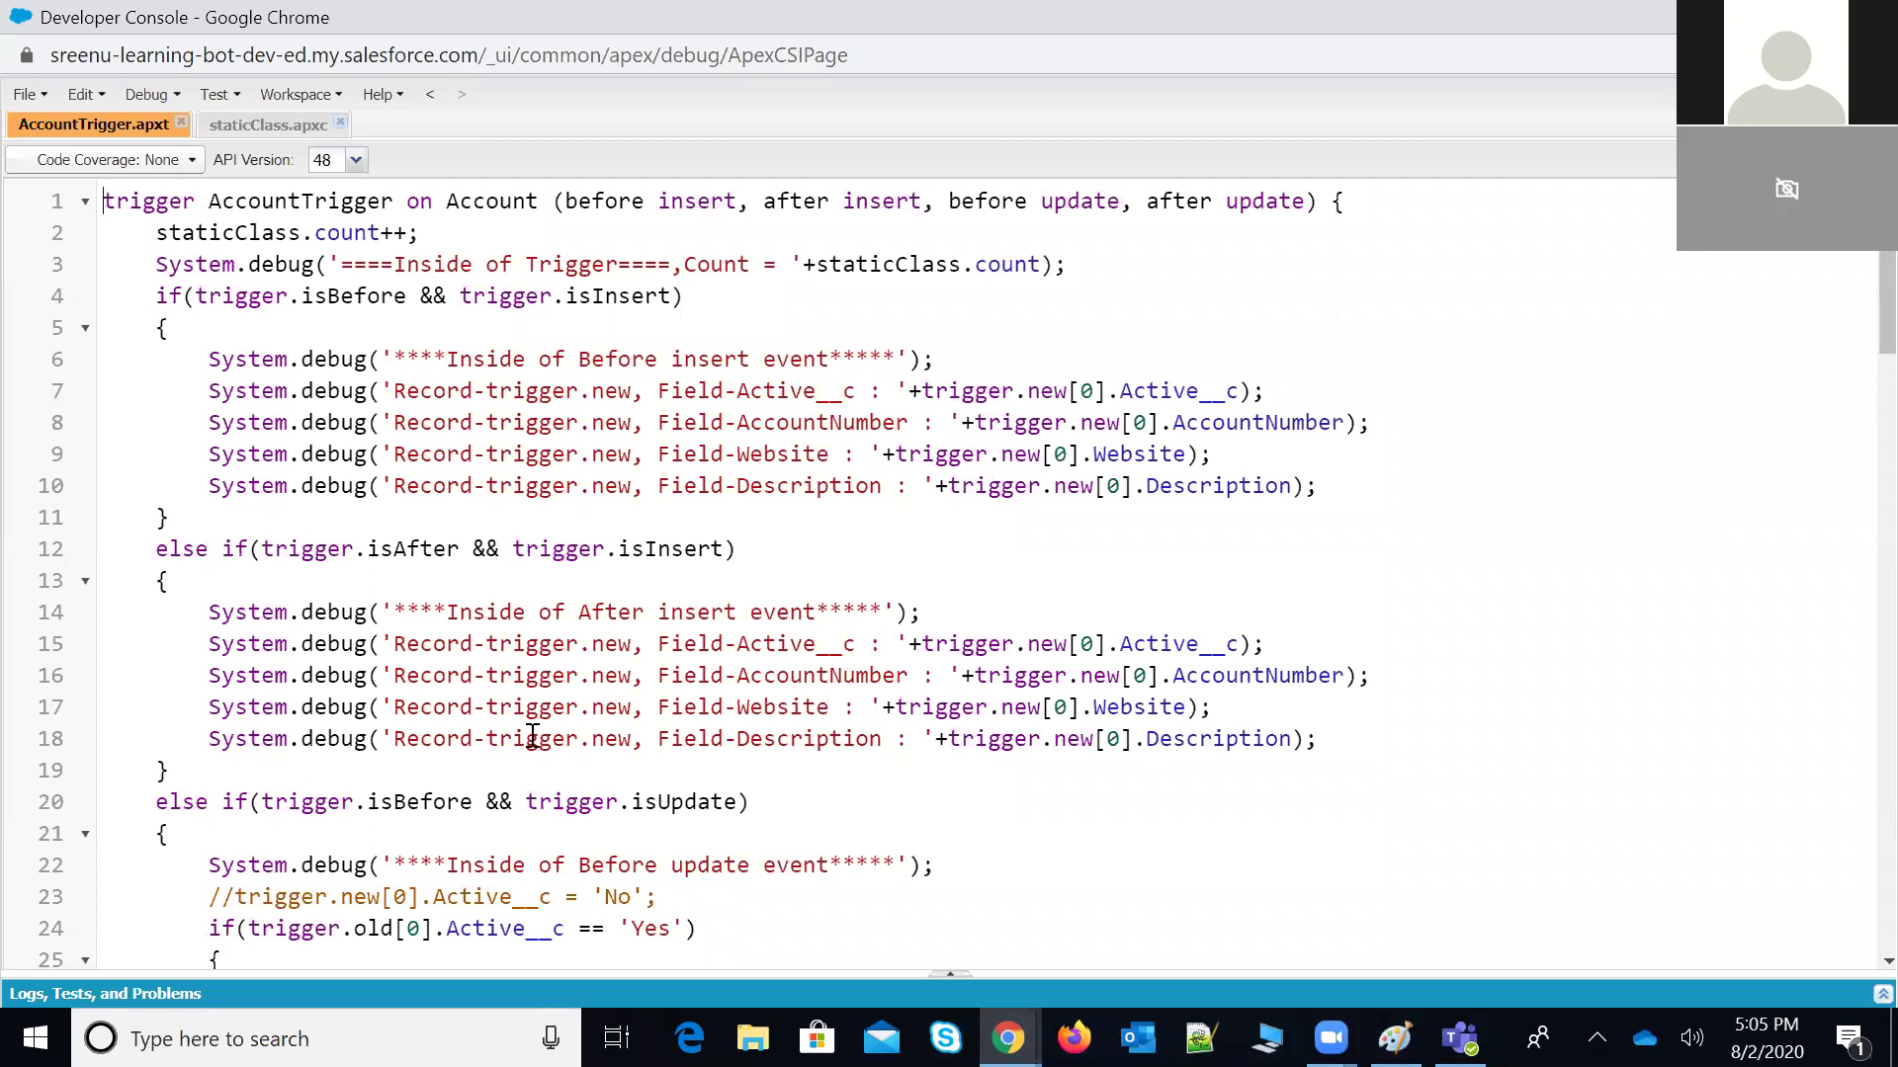
click(949, 973)
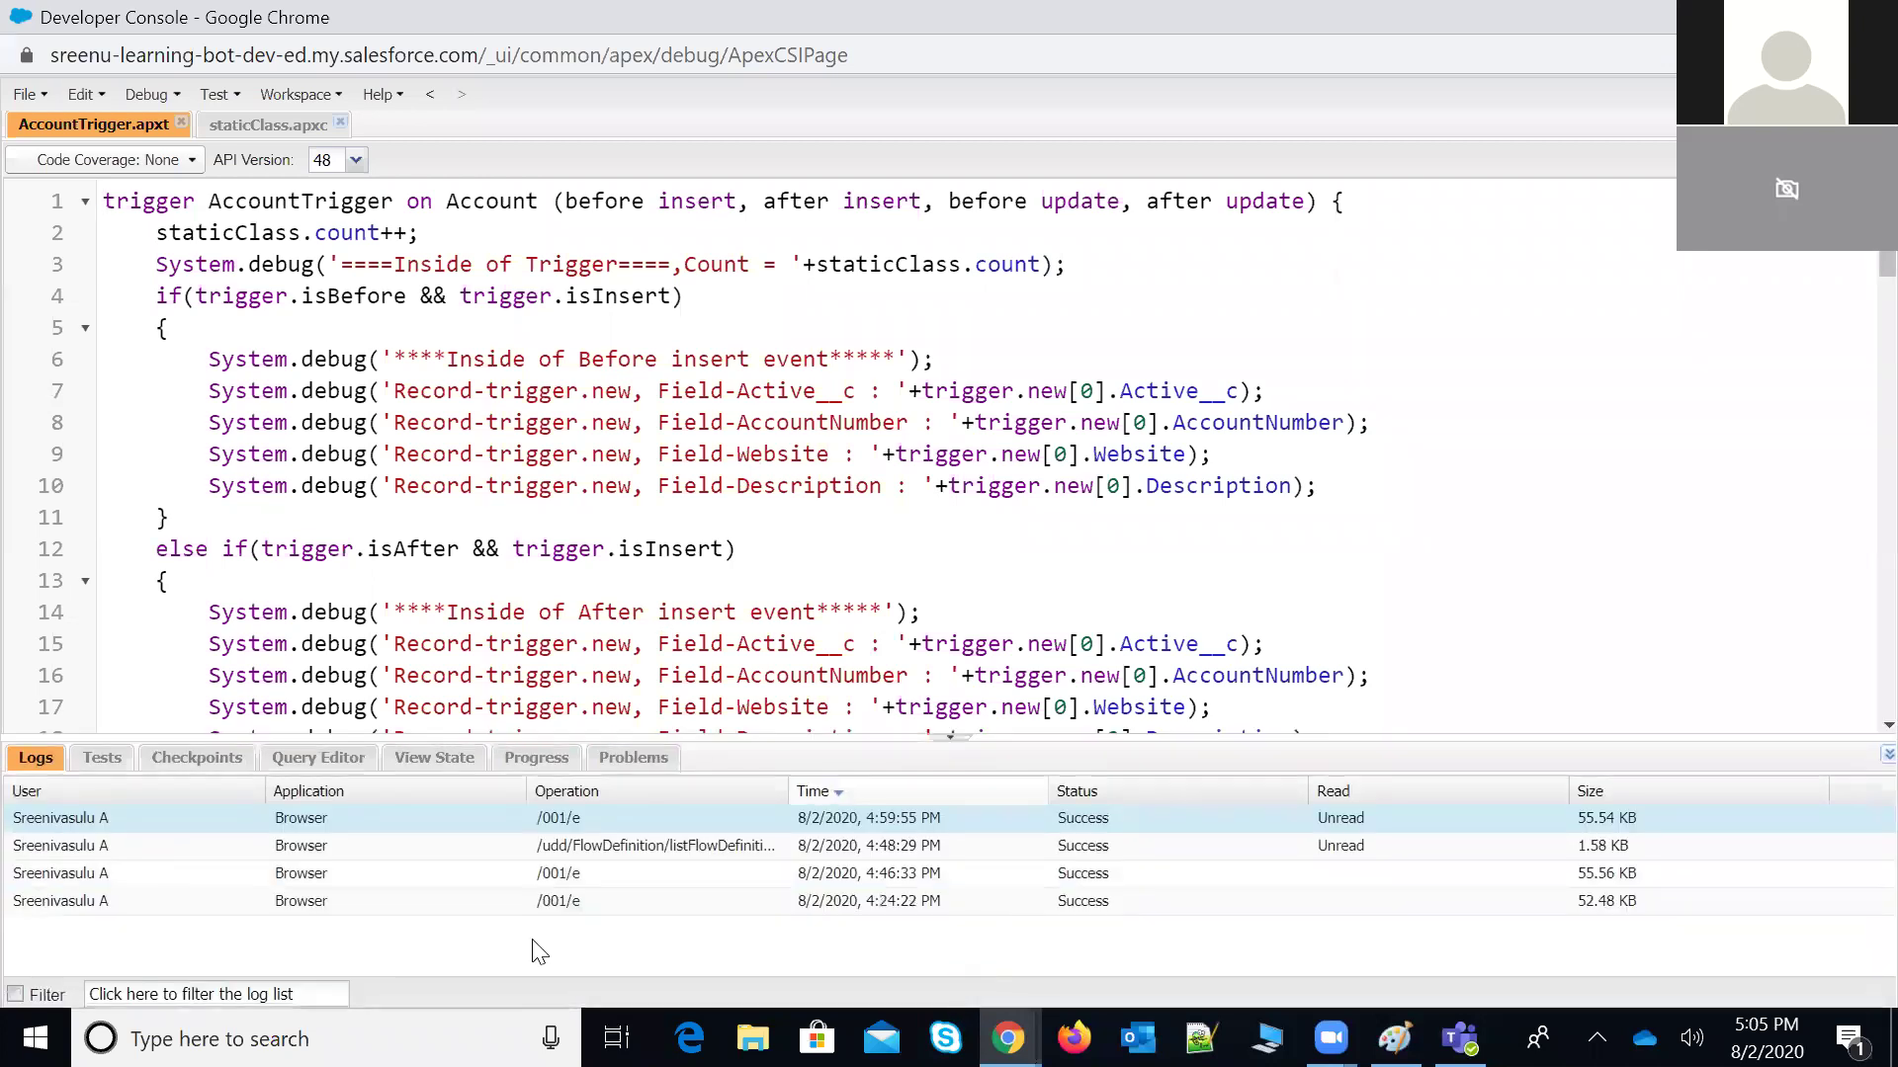
double_click(348, 817)
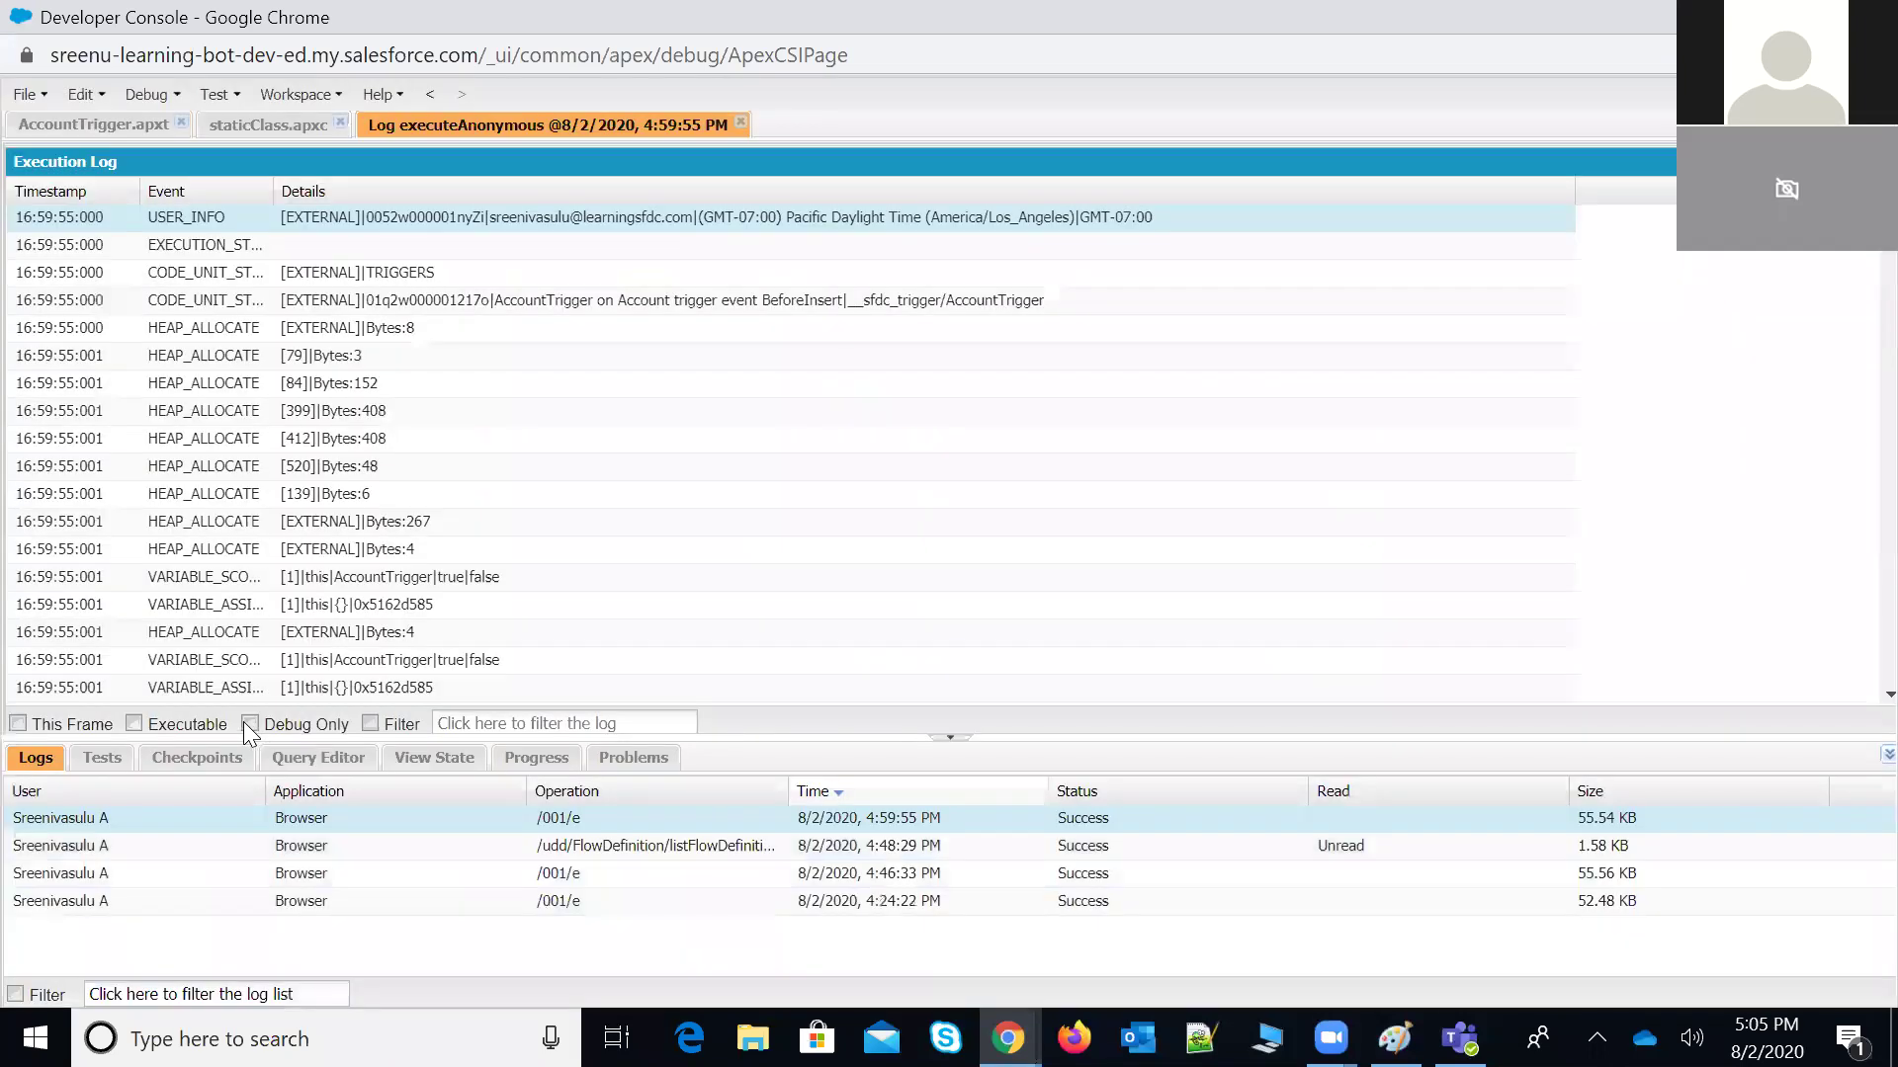
click(247, 724)
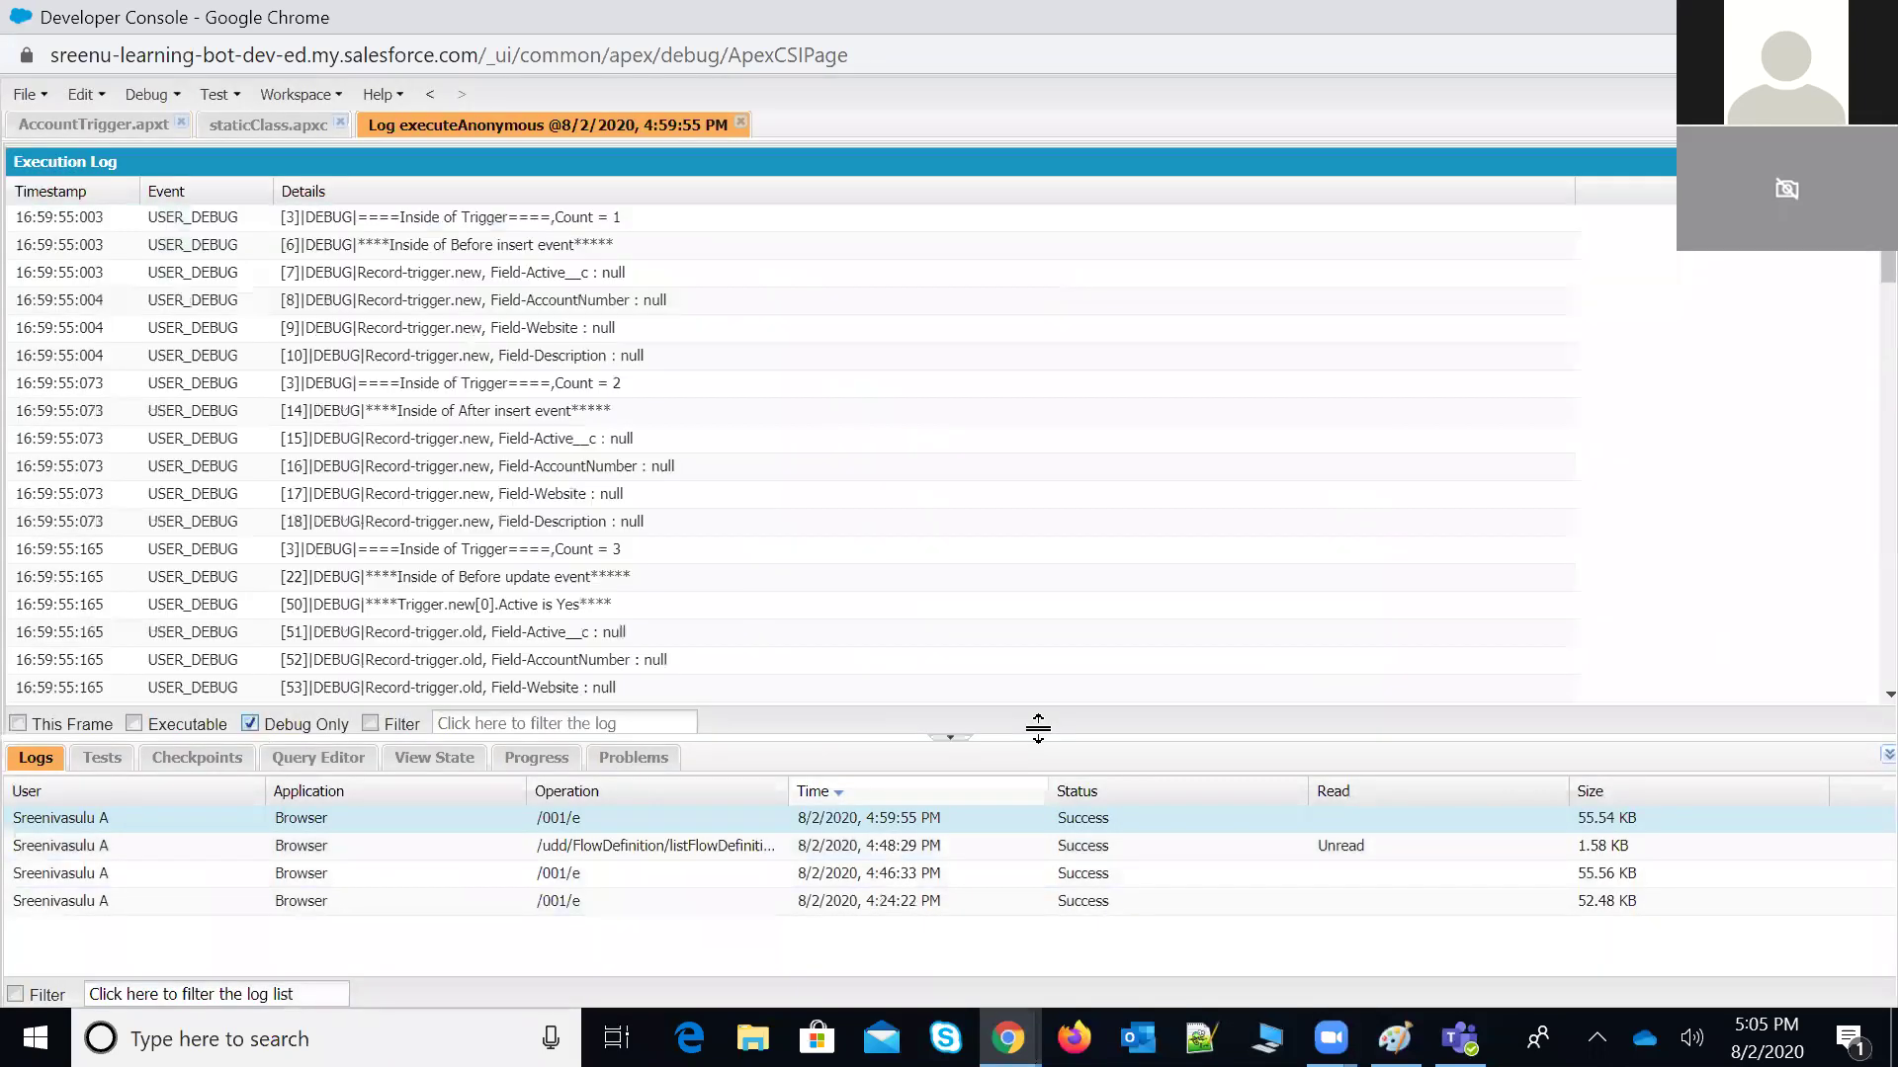
click(949, 734)
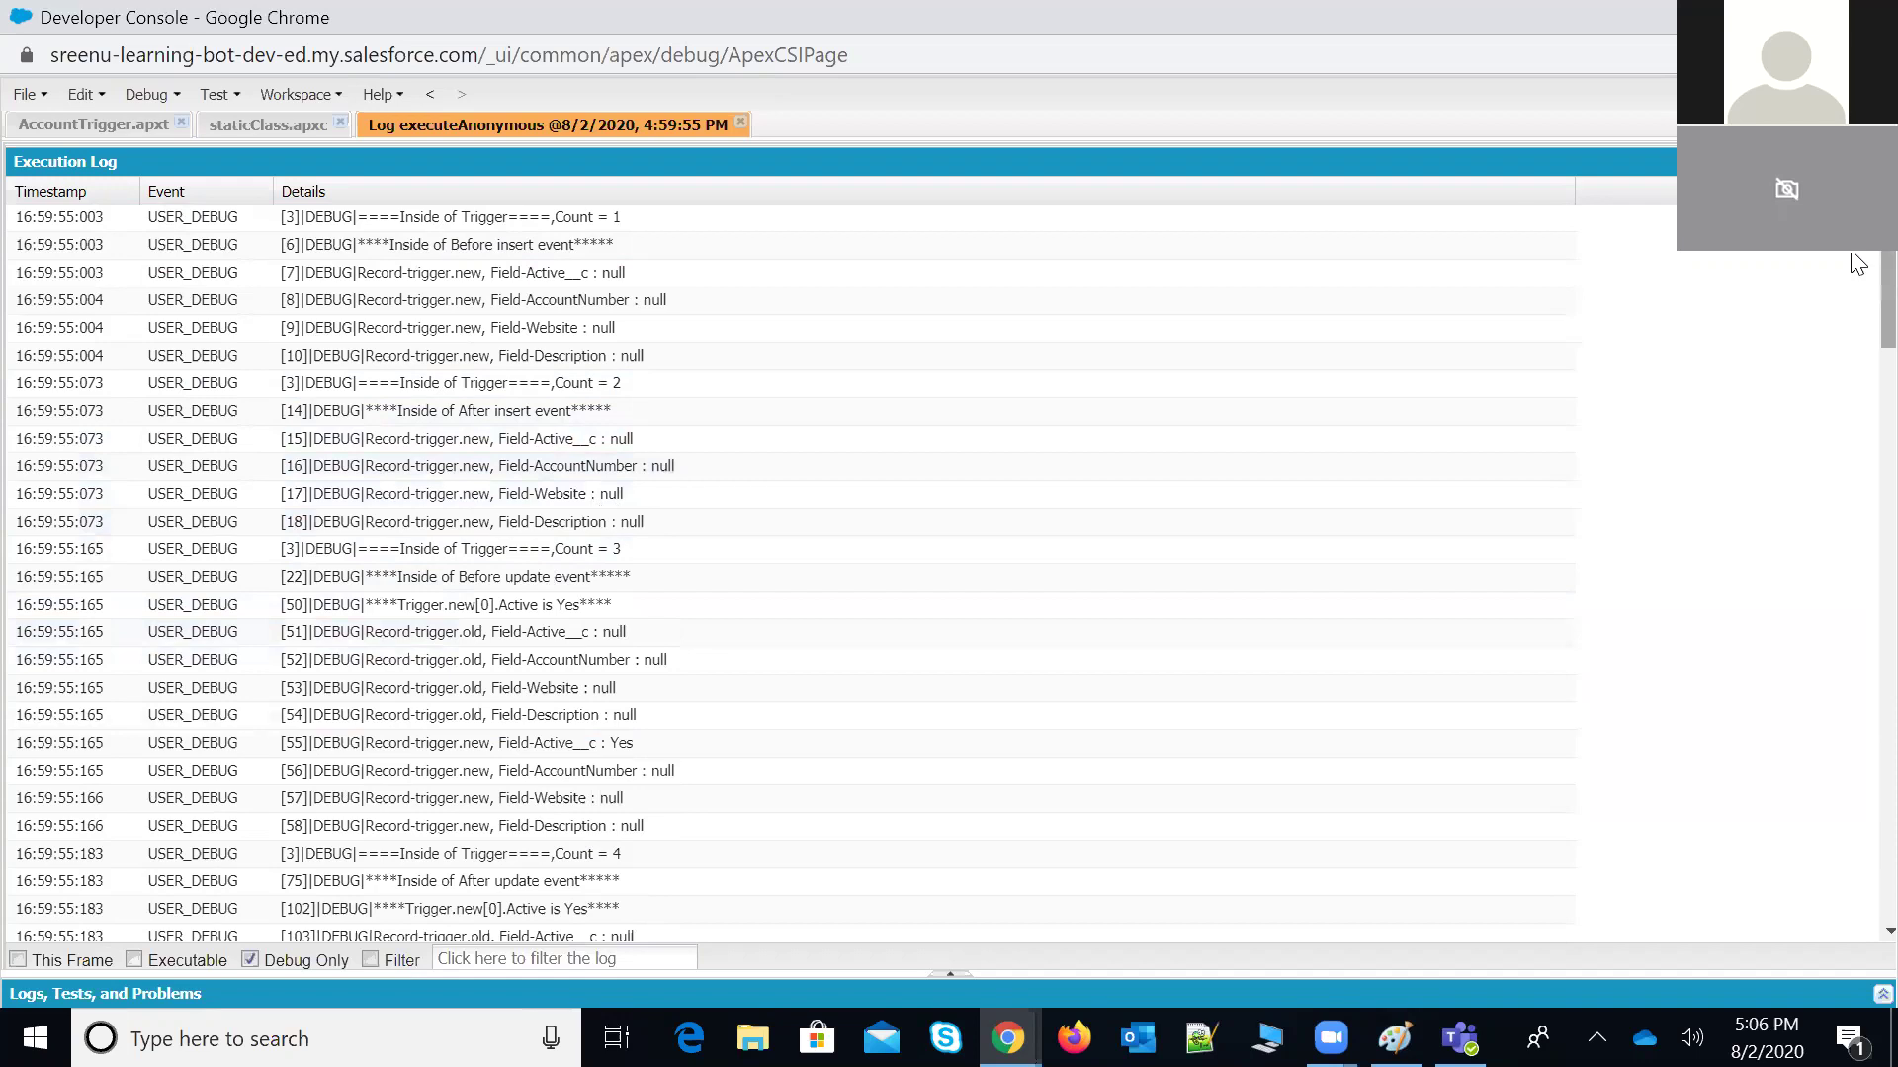
scroll(1854, 282, down, 4)
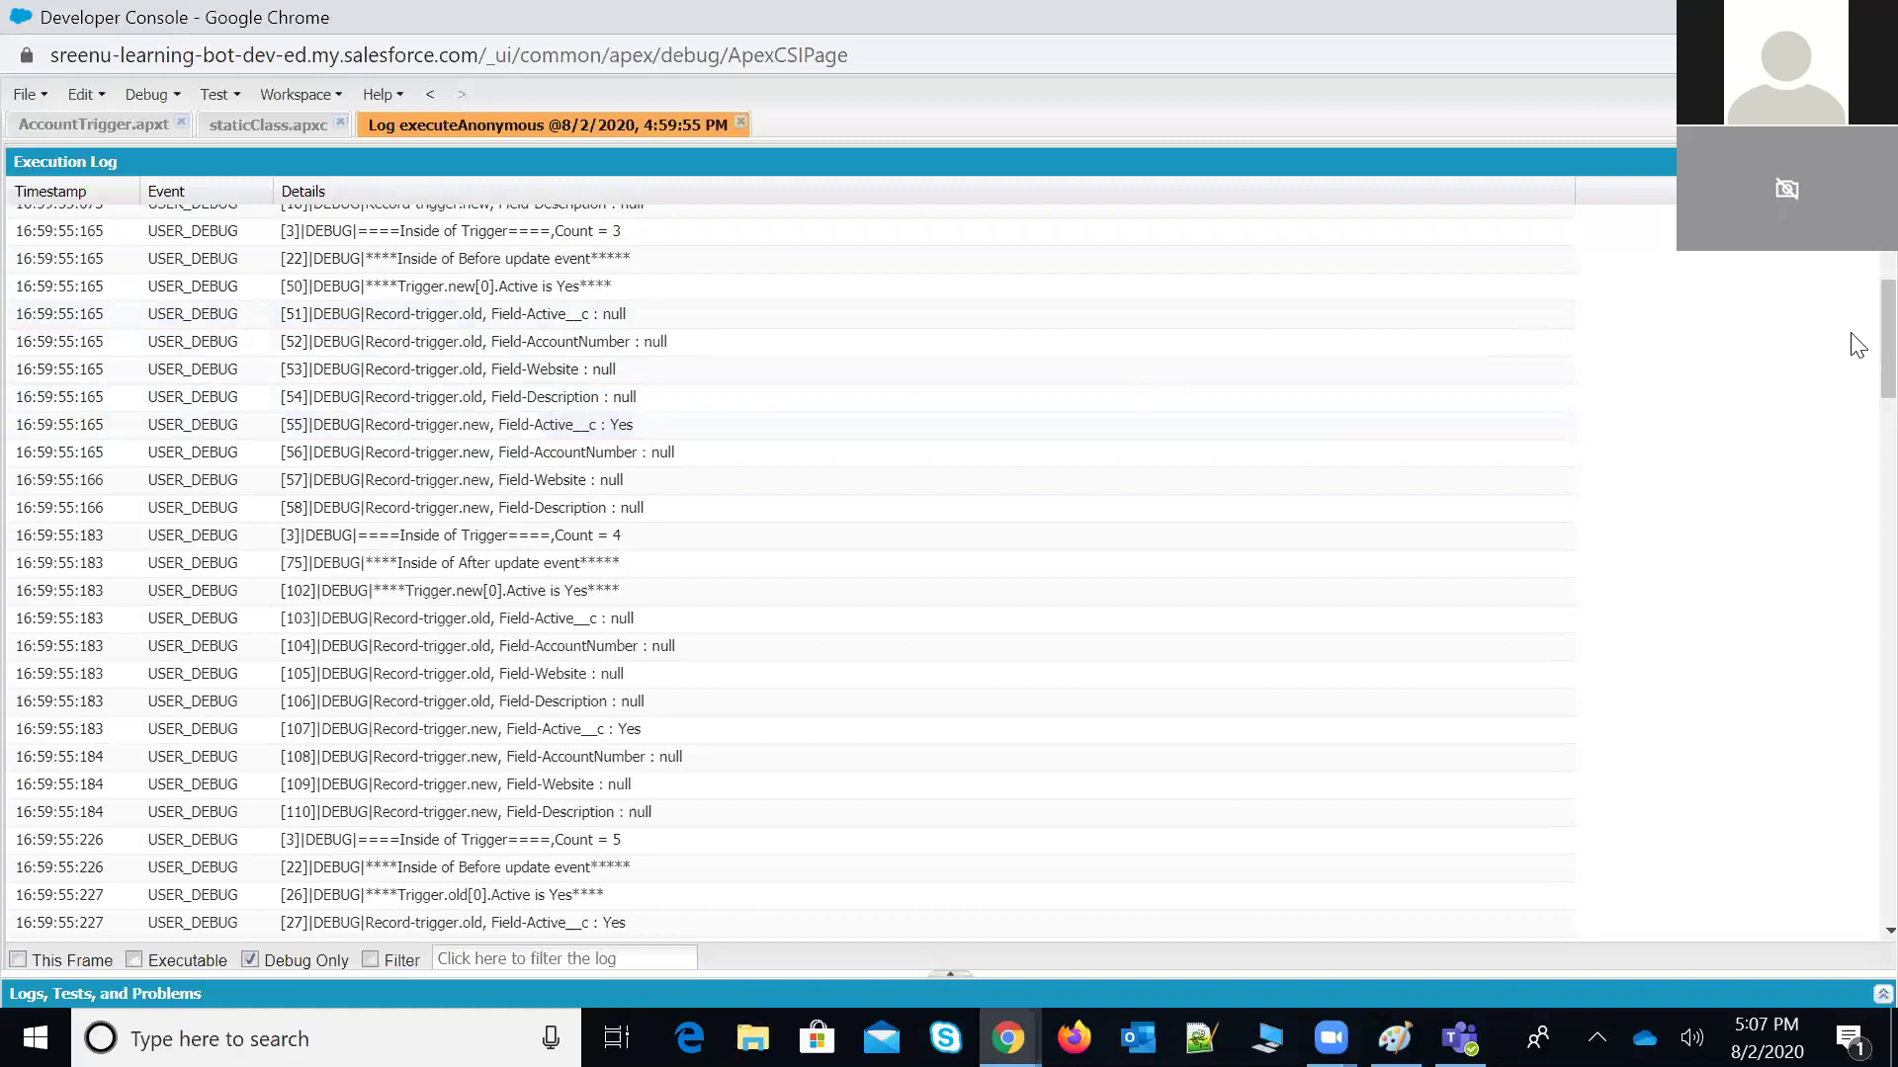
scroll(1853, 316, down, 3)
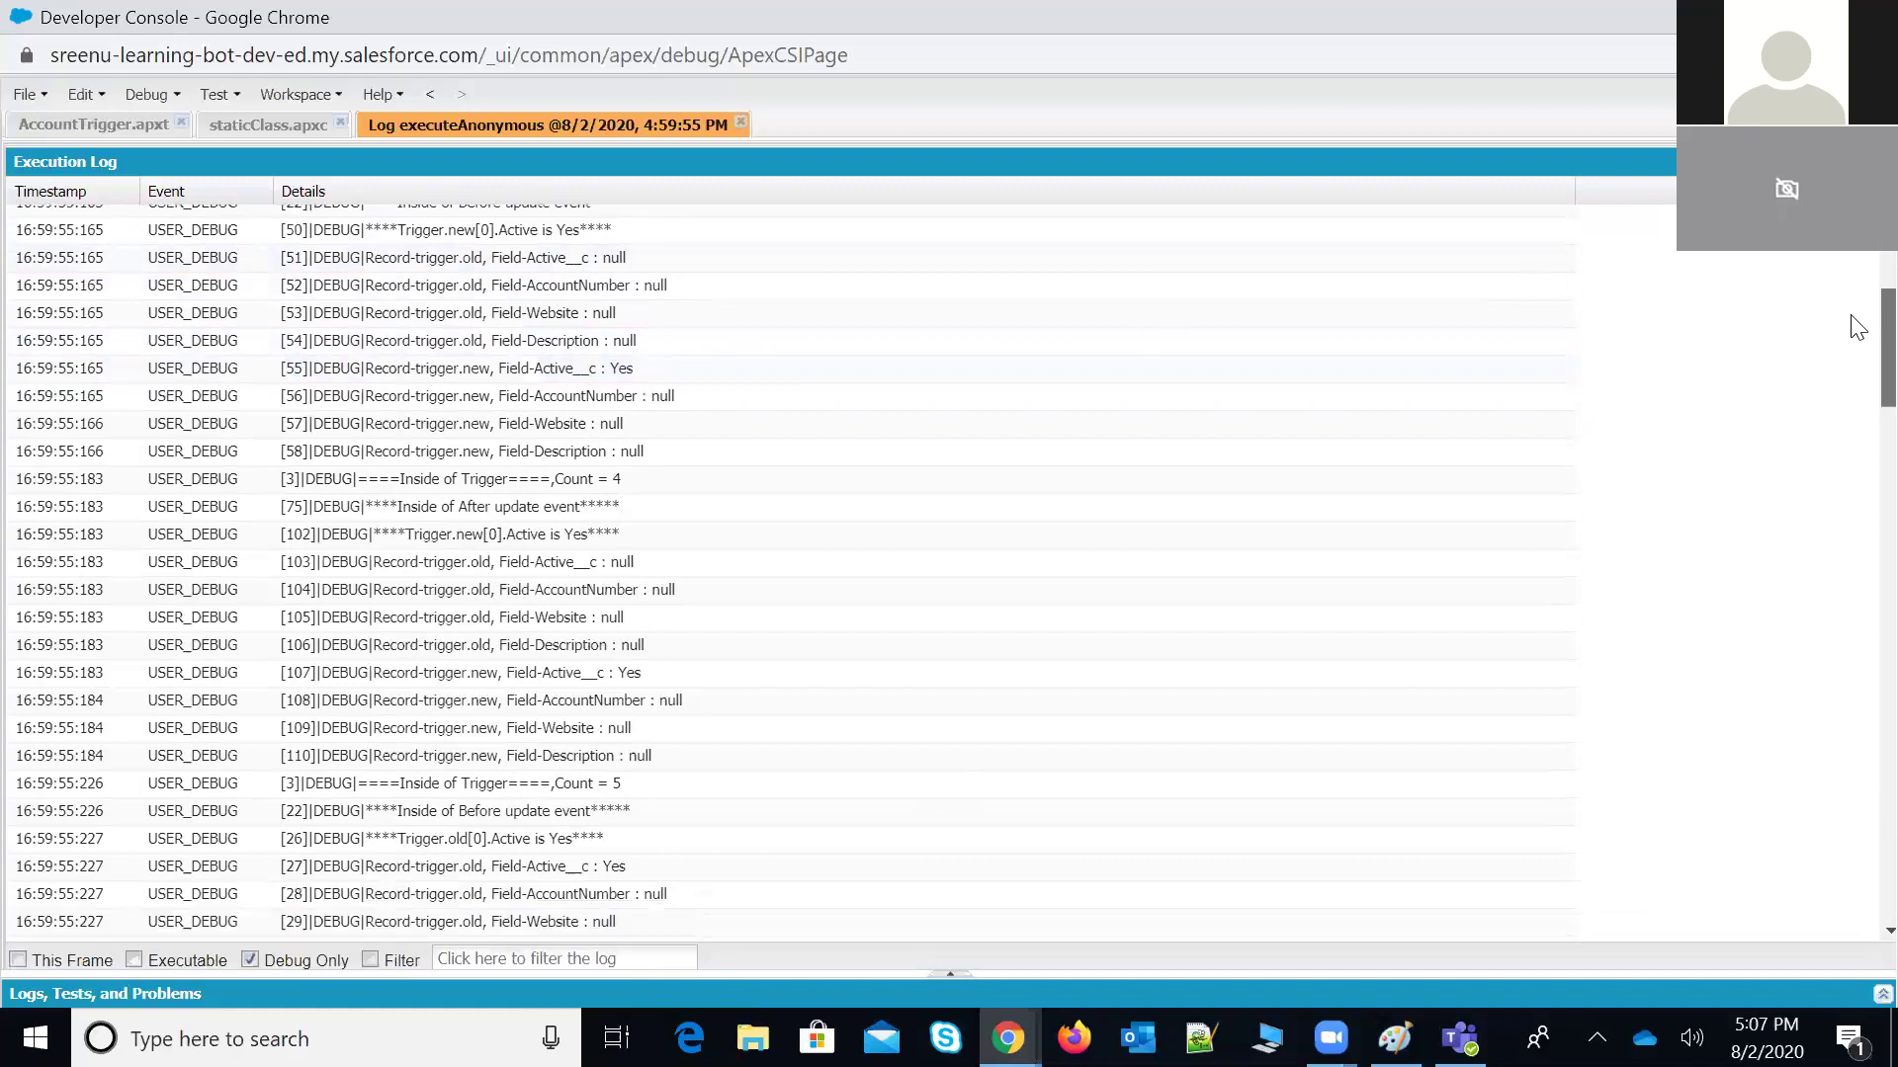
scroll(1855, 357, down, 1)
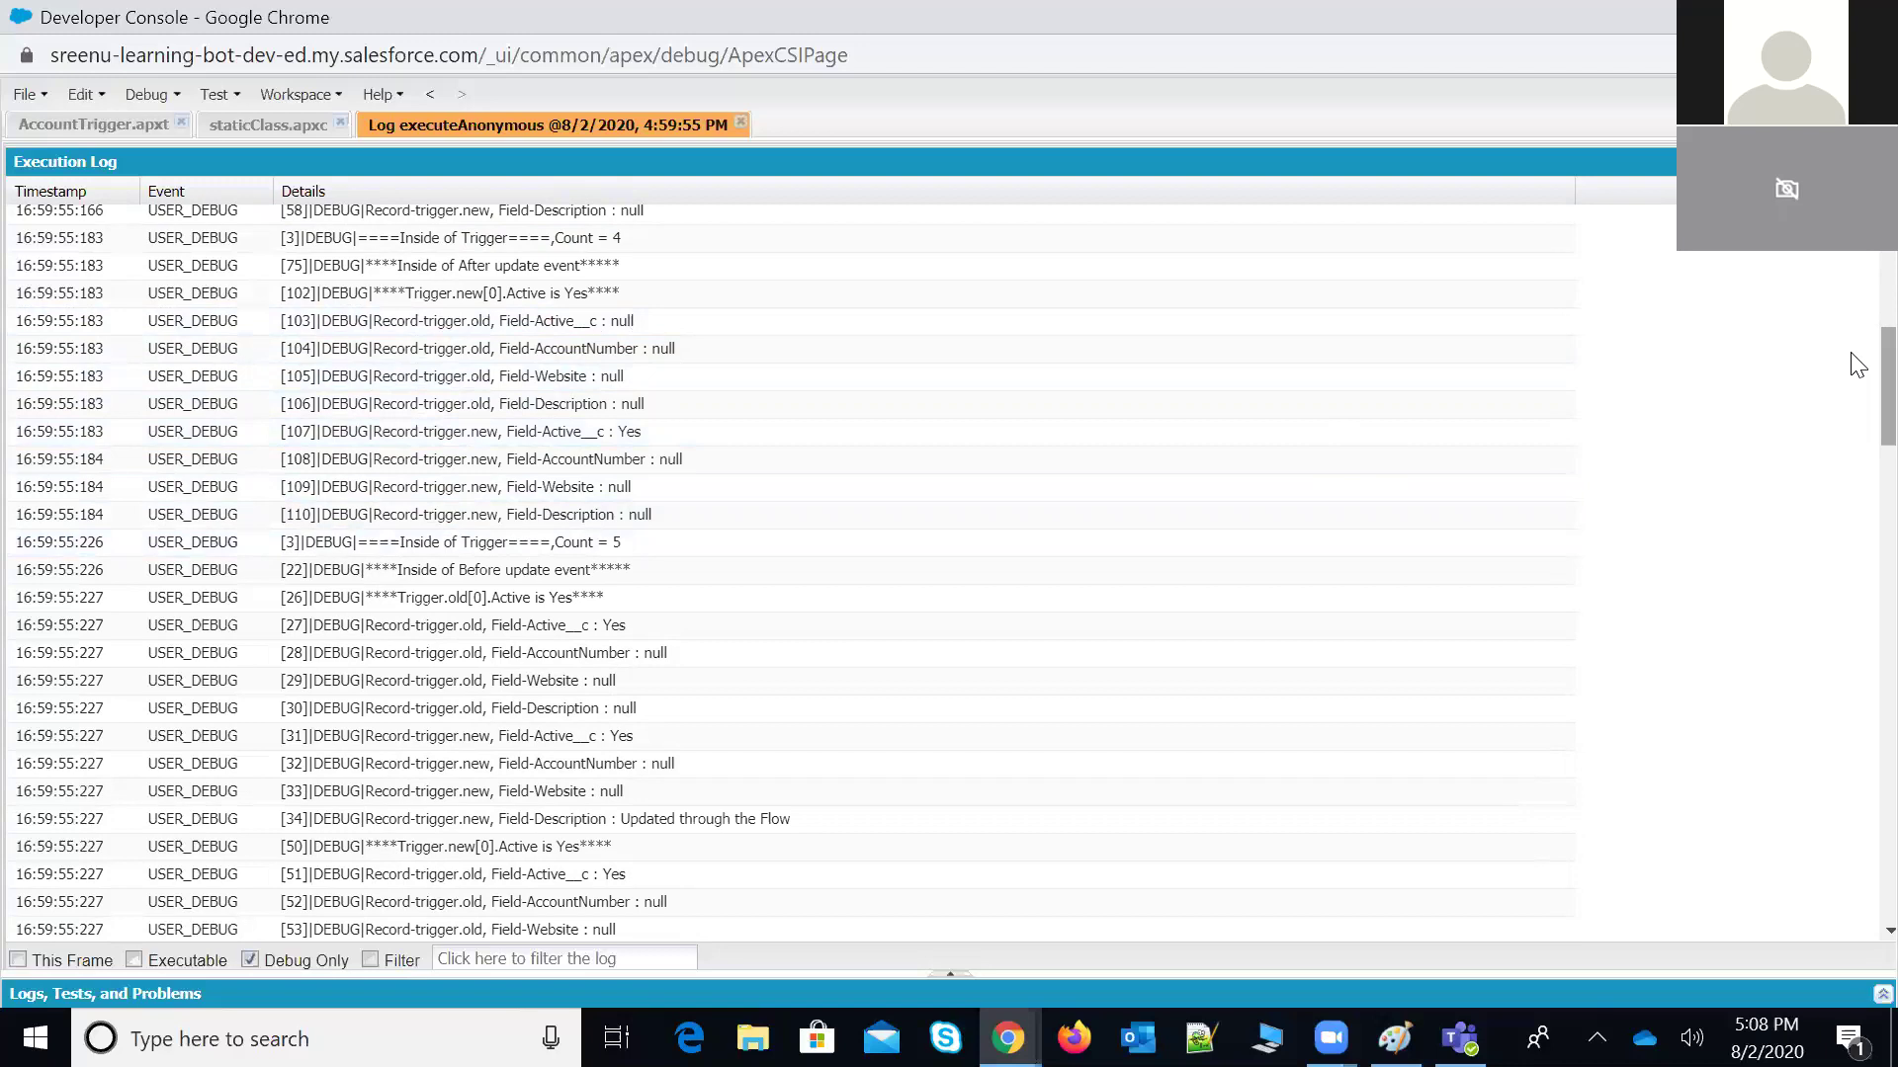
Back in Process Builder, compare the Account Active is Yes criteria with the action that updates the Active field.
key(alt+Tab)
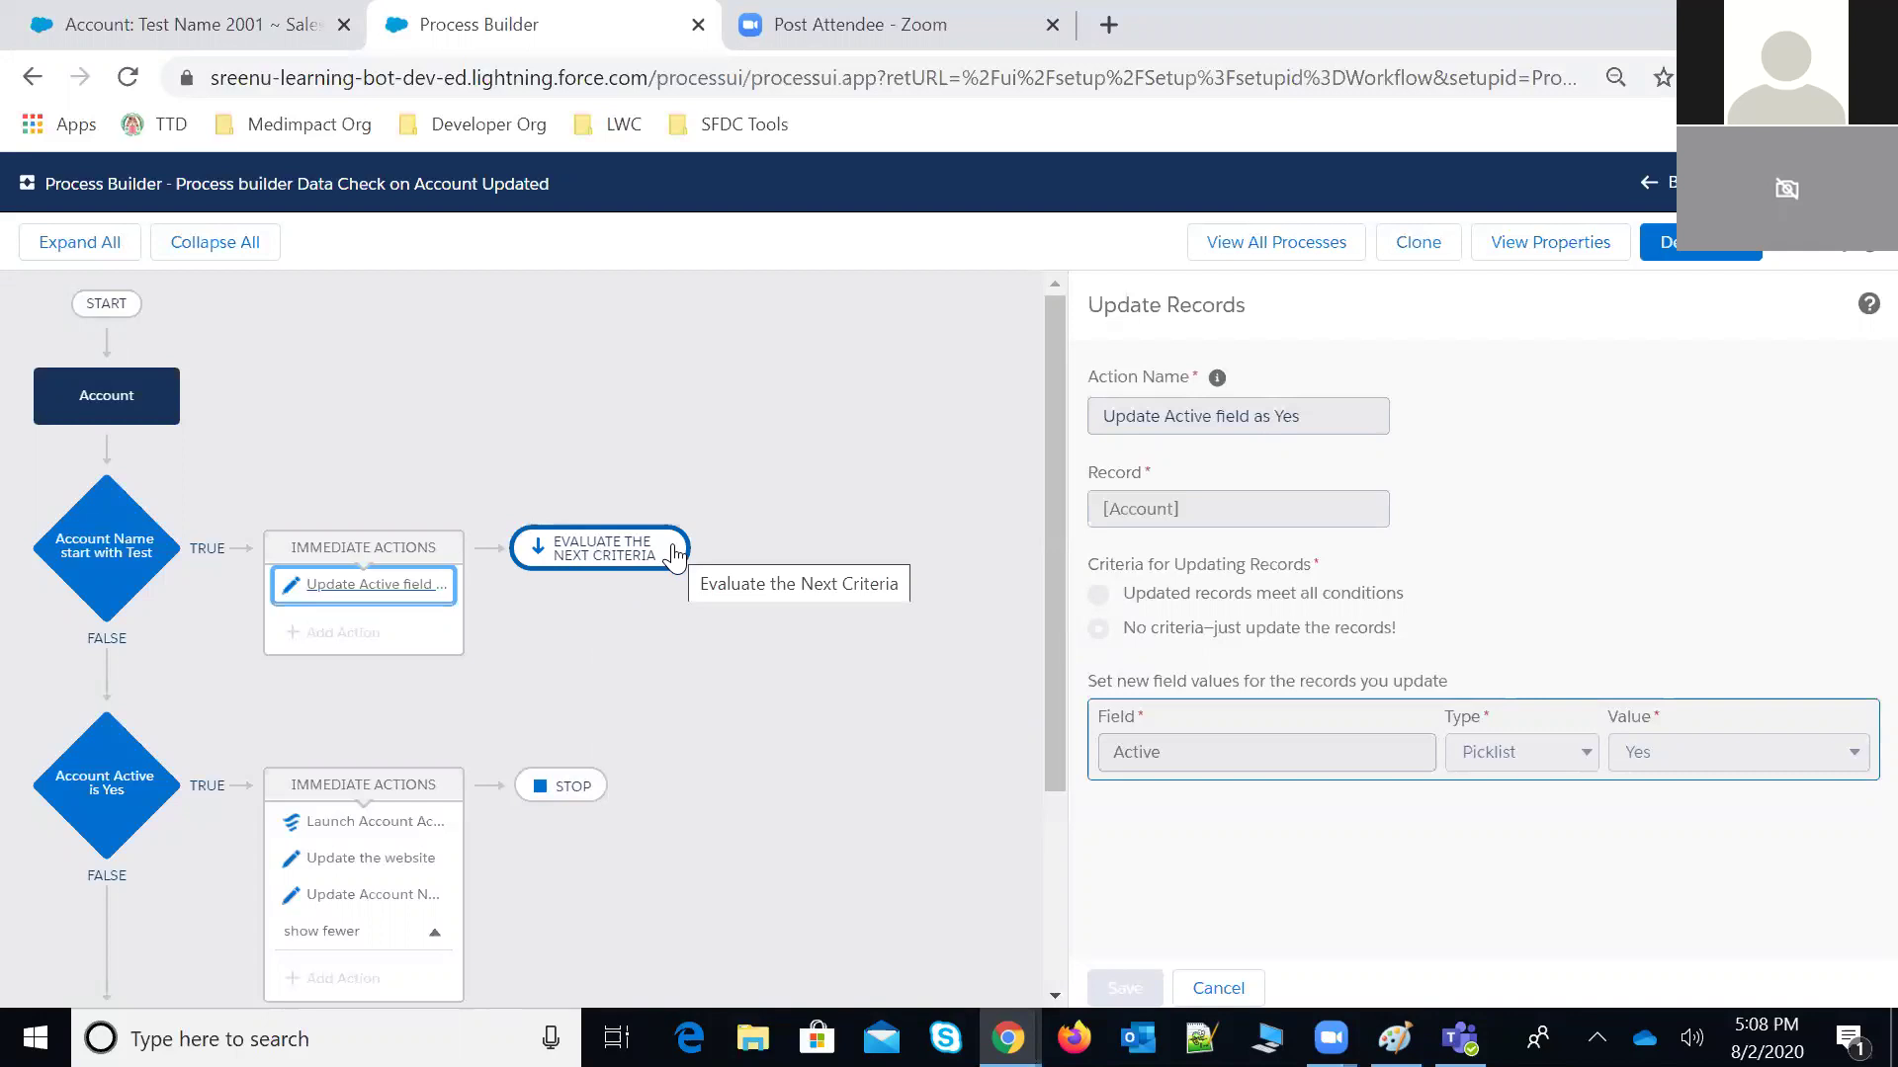
click(107, 819)
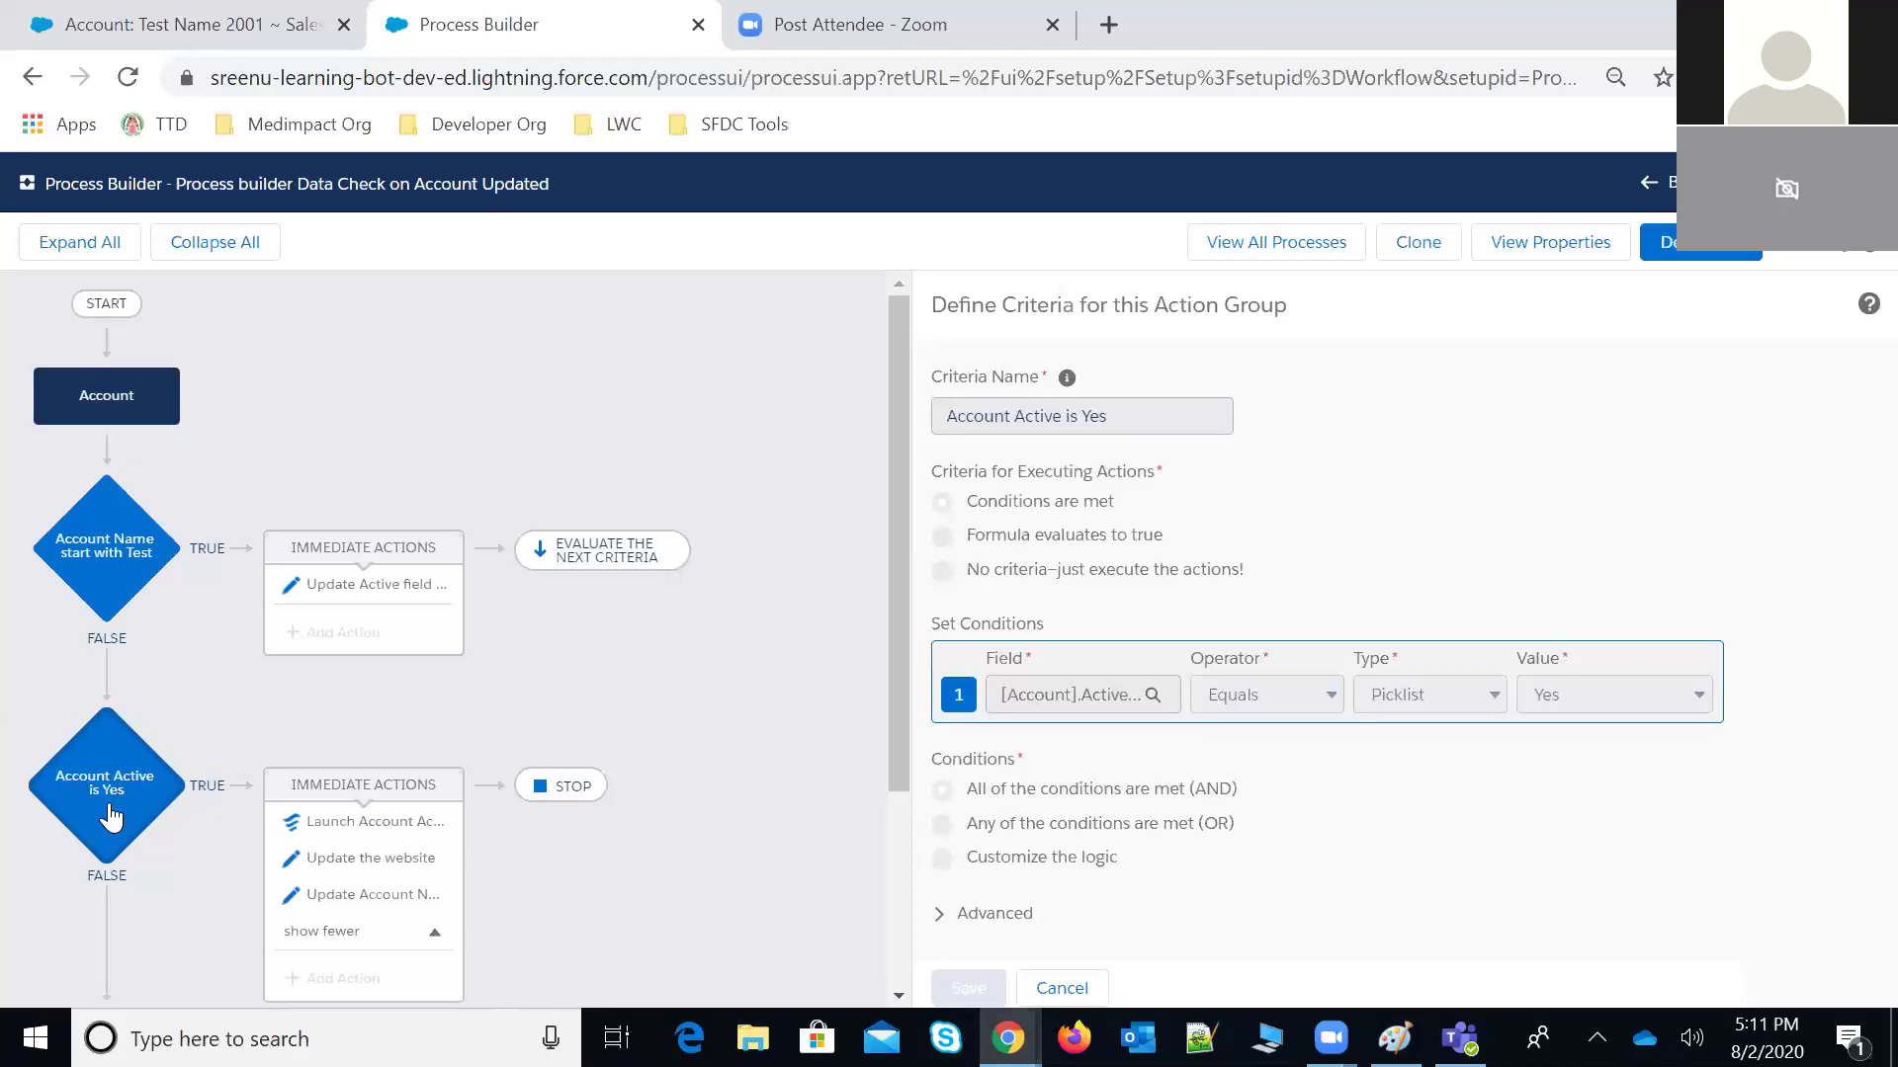
click(368, 593)
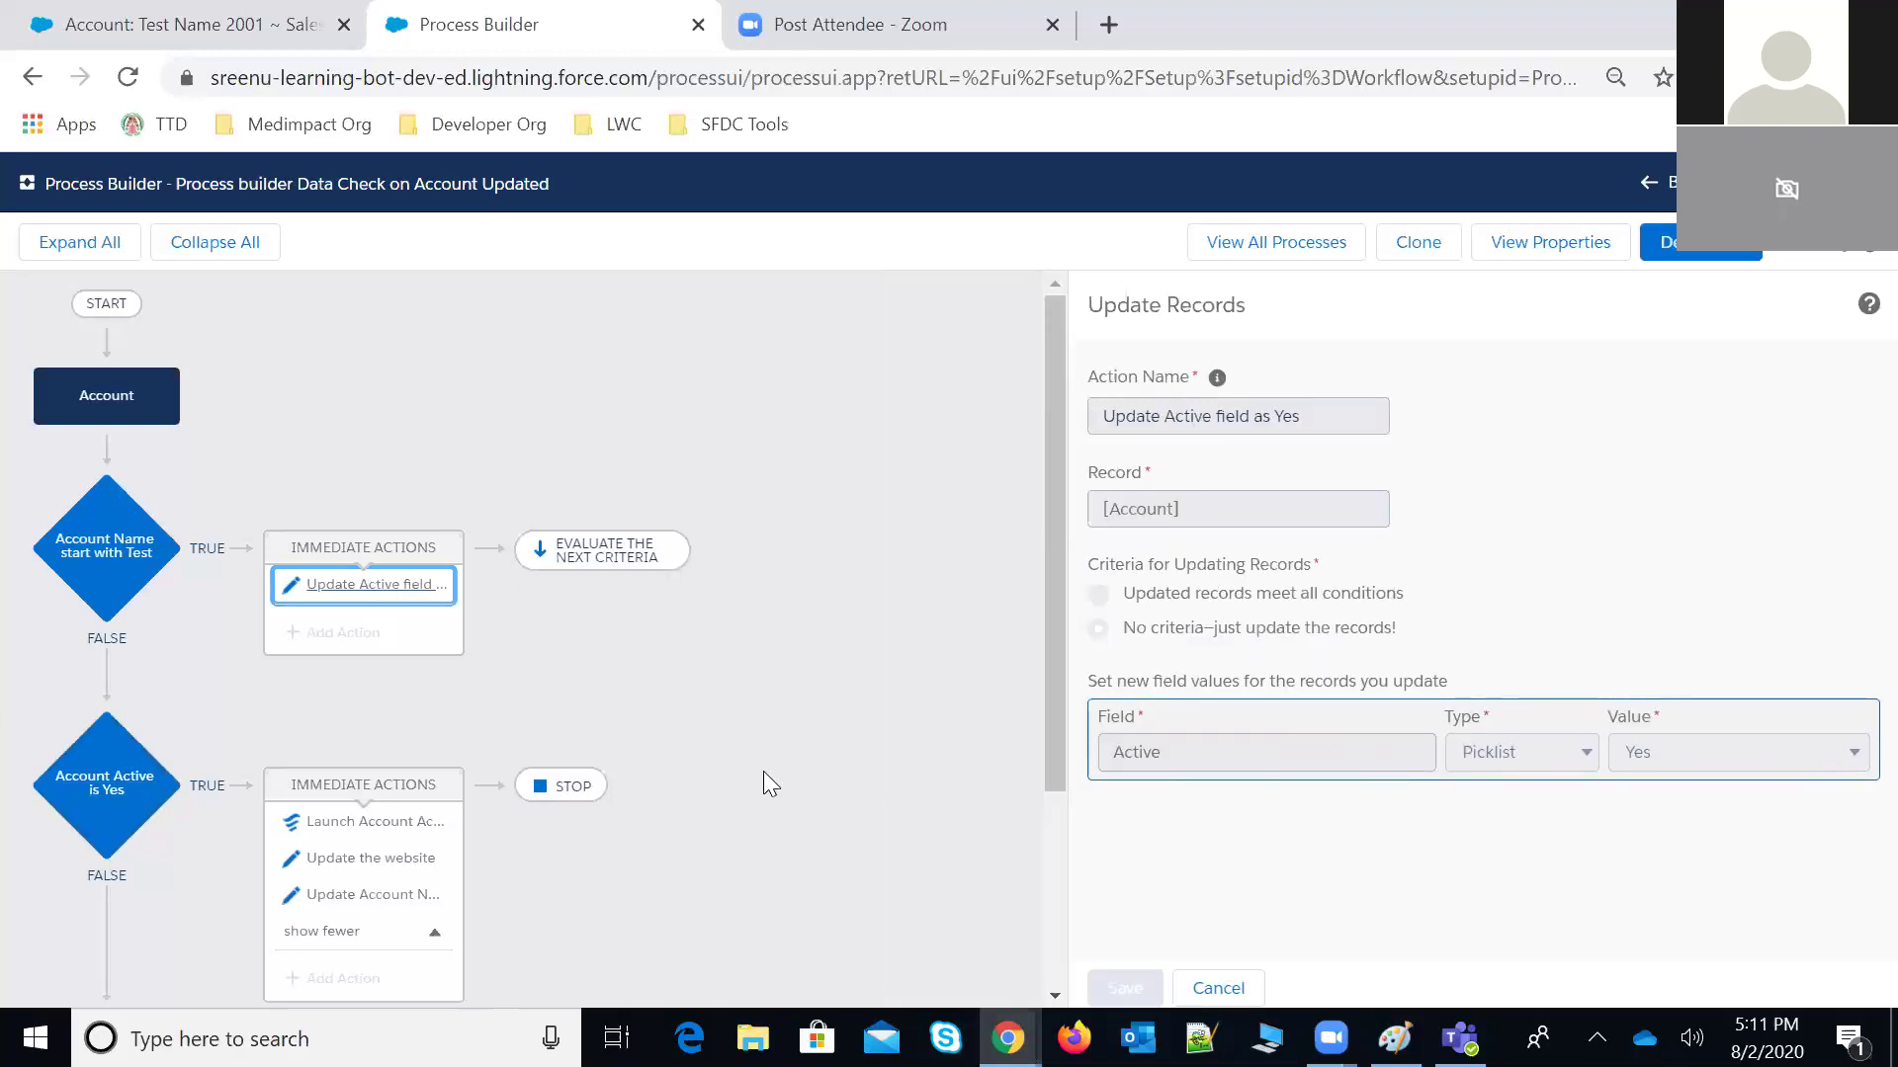
click(91, 803)
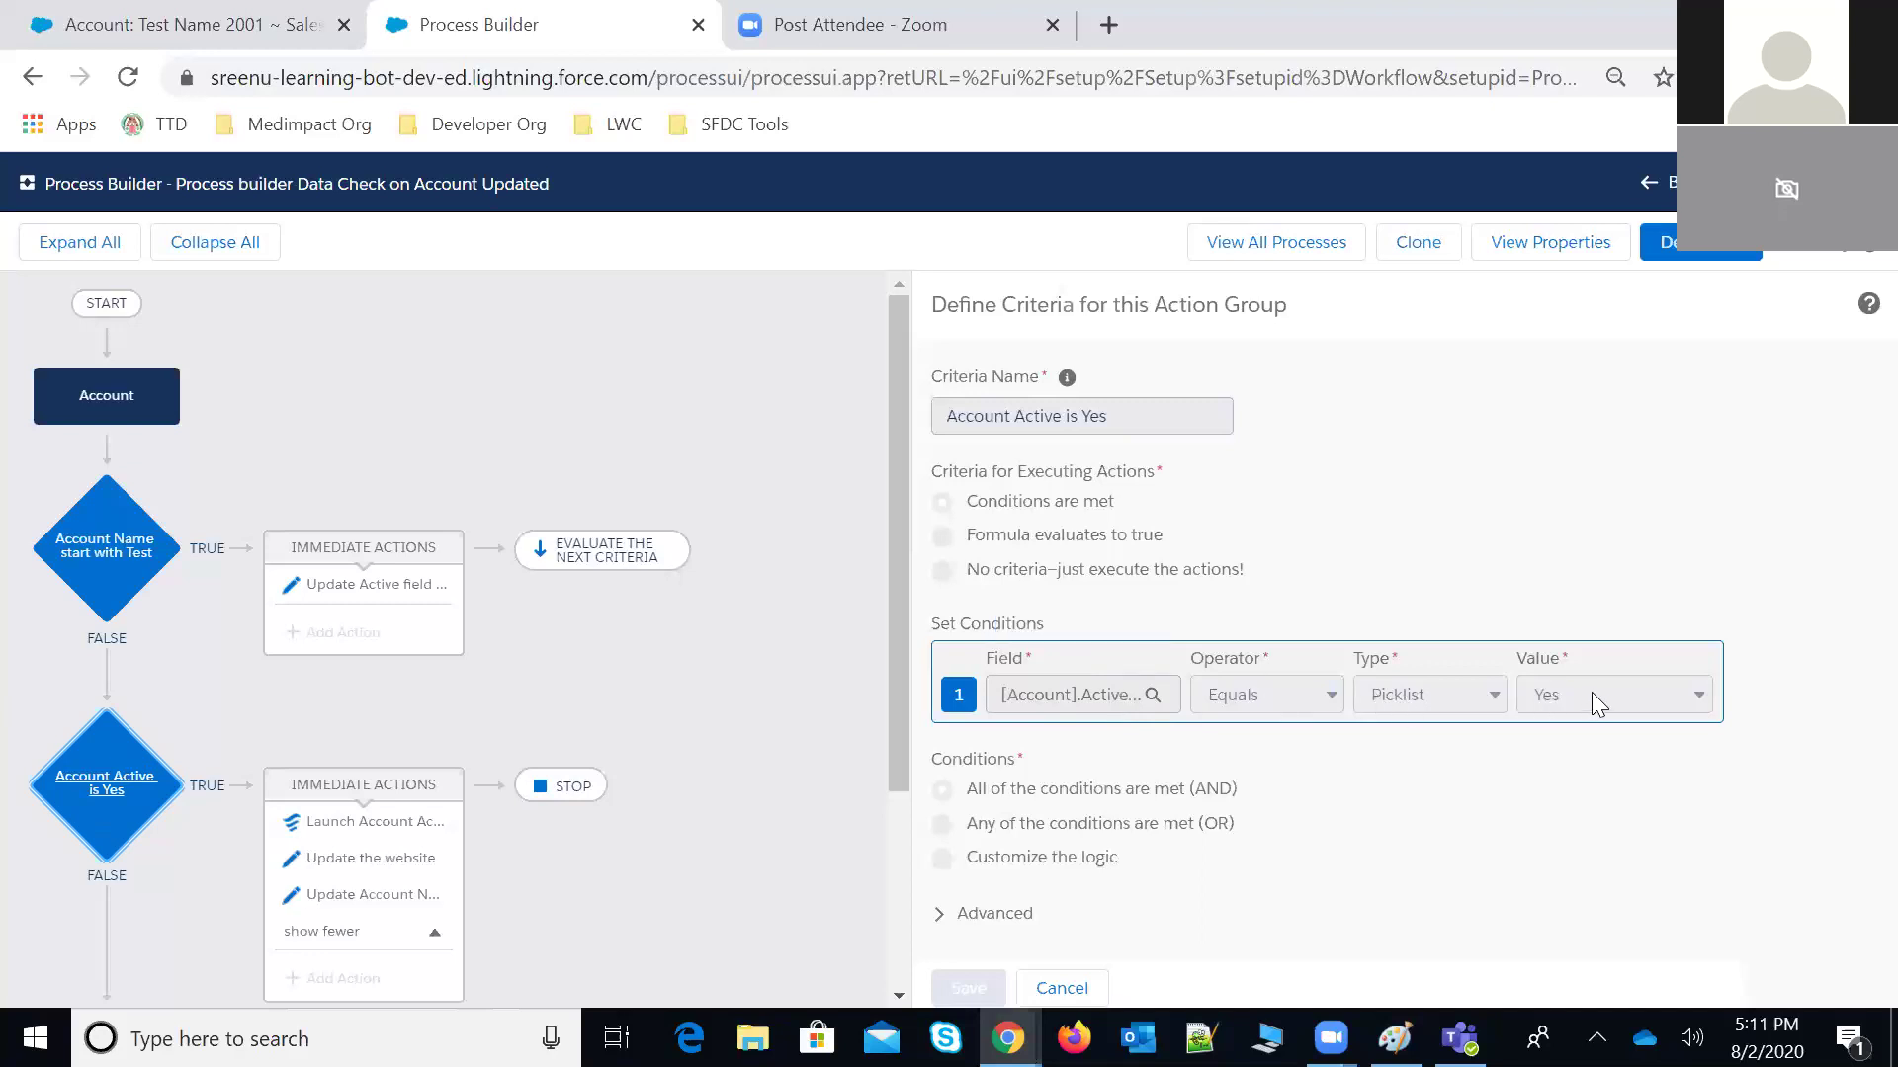
click(111, 809)
click(334, 591)
click(92, 791)
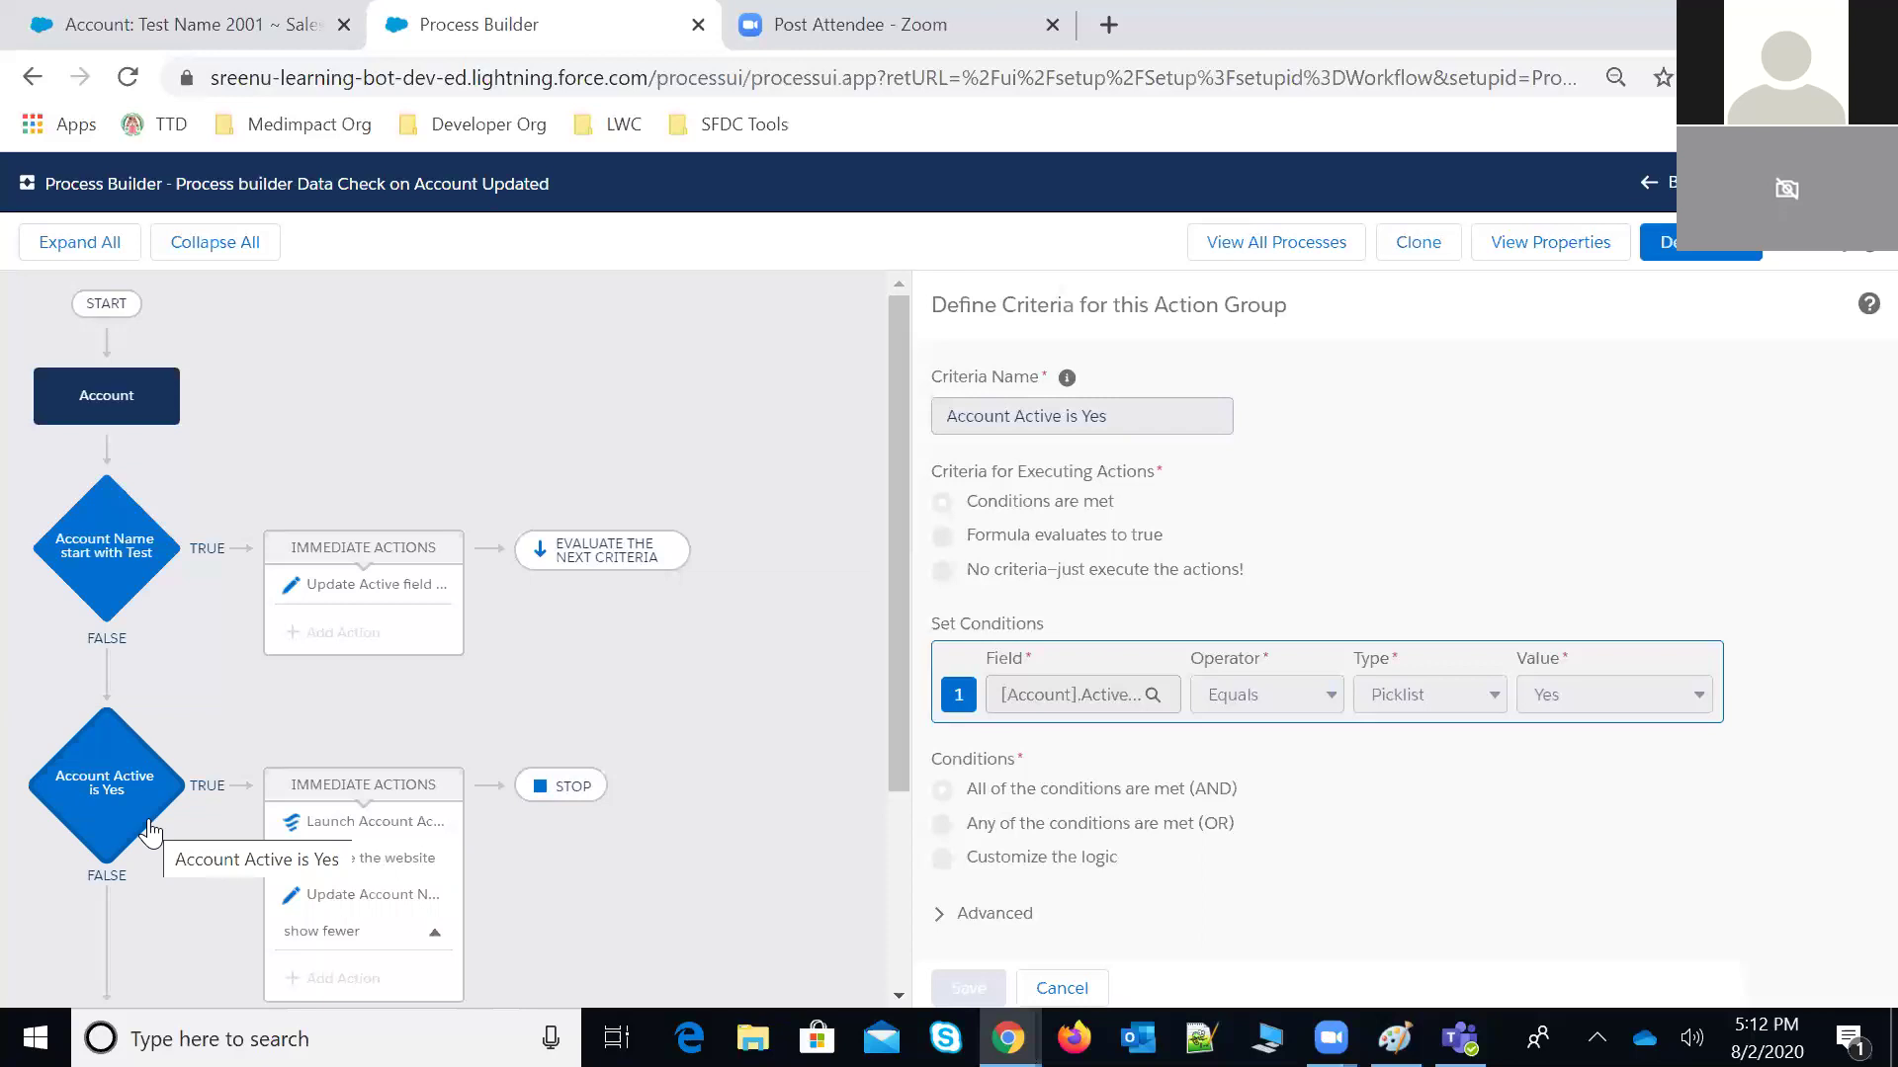
Inspect the flow launch, website update and account number update actions under the Account Active is Yes criteria.
click(413, 830)
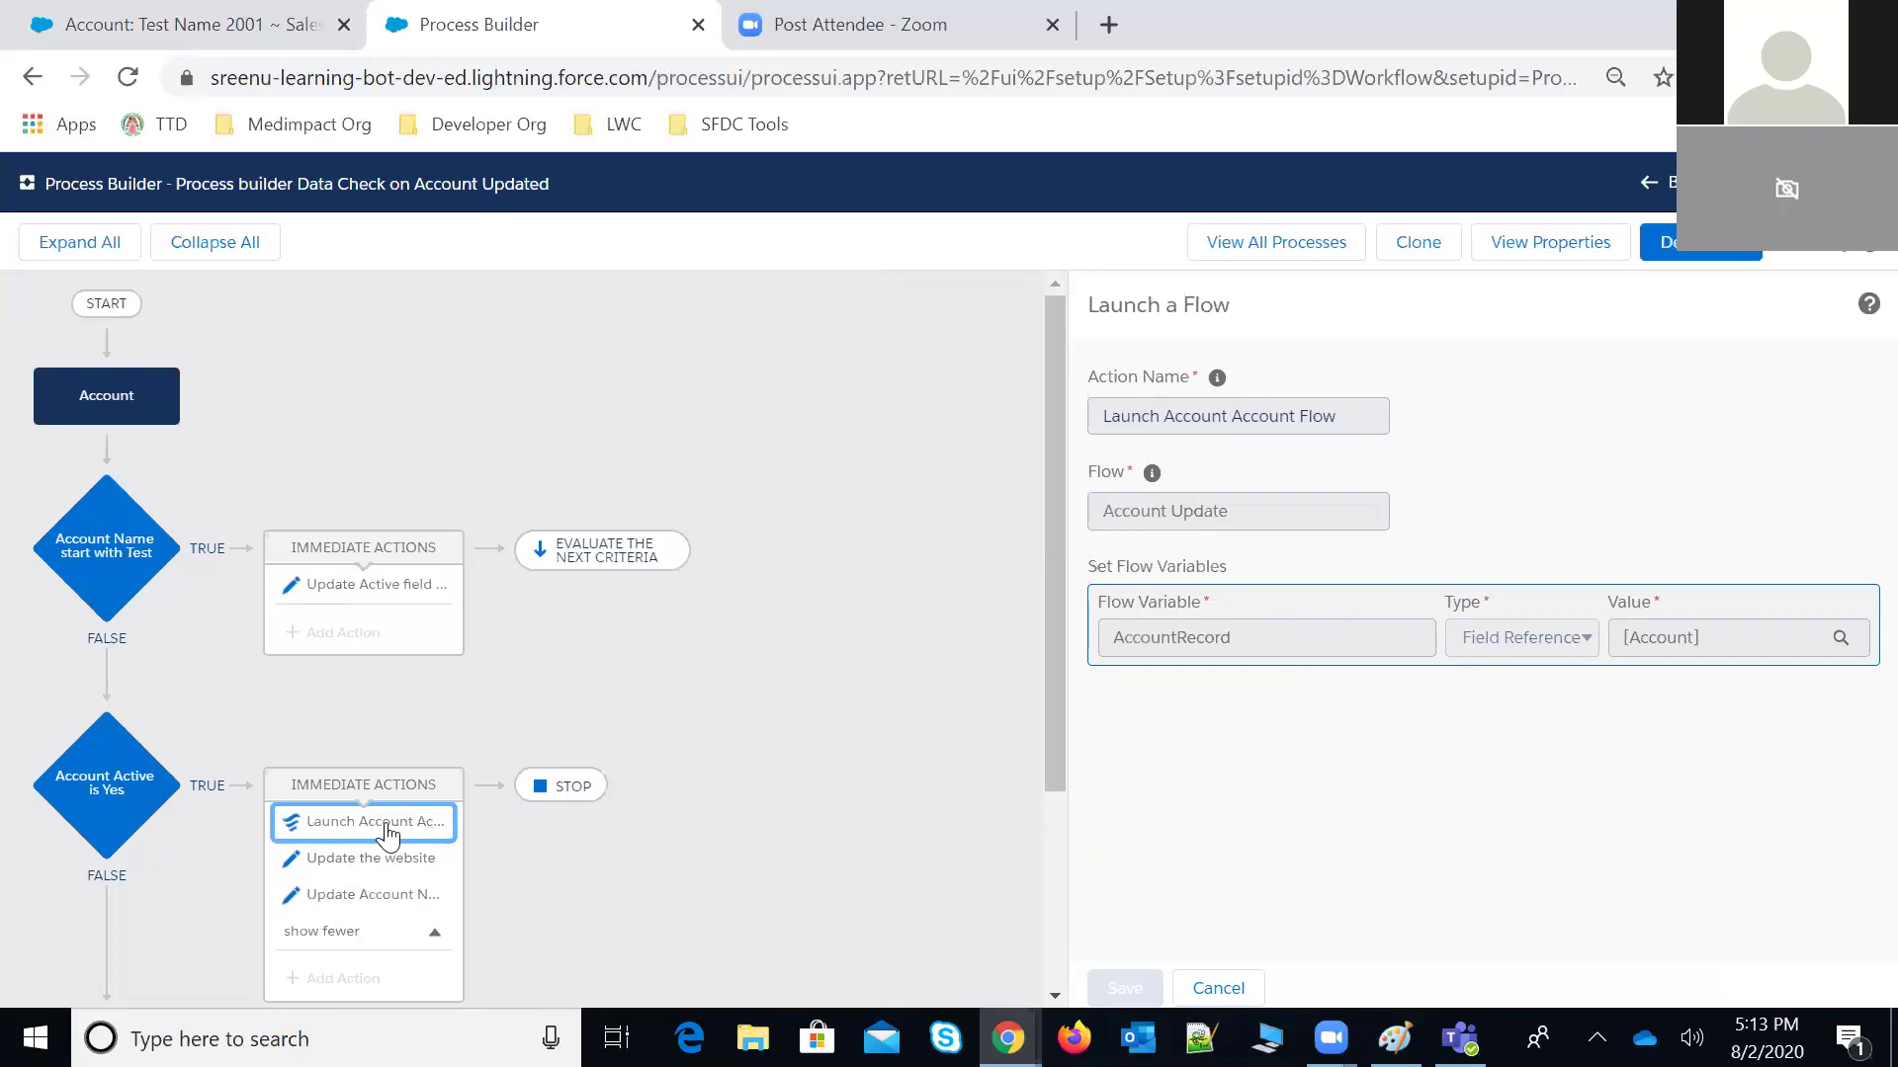
click(358, 865)
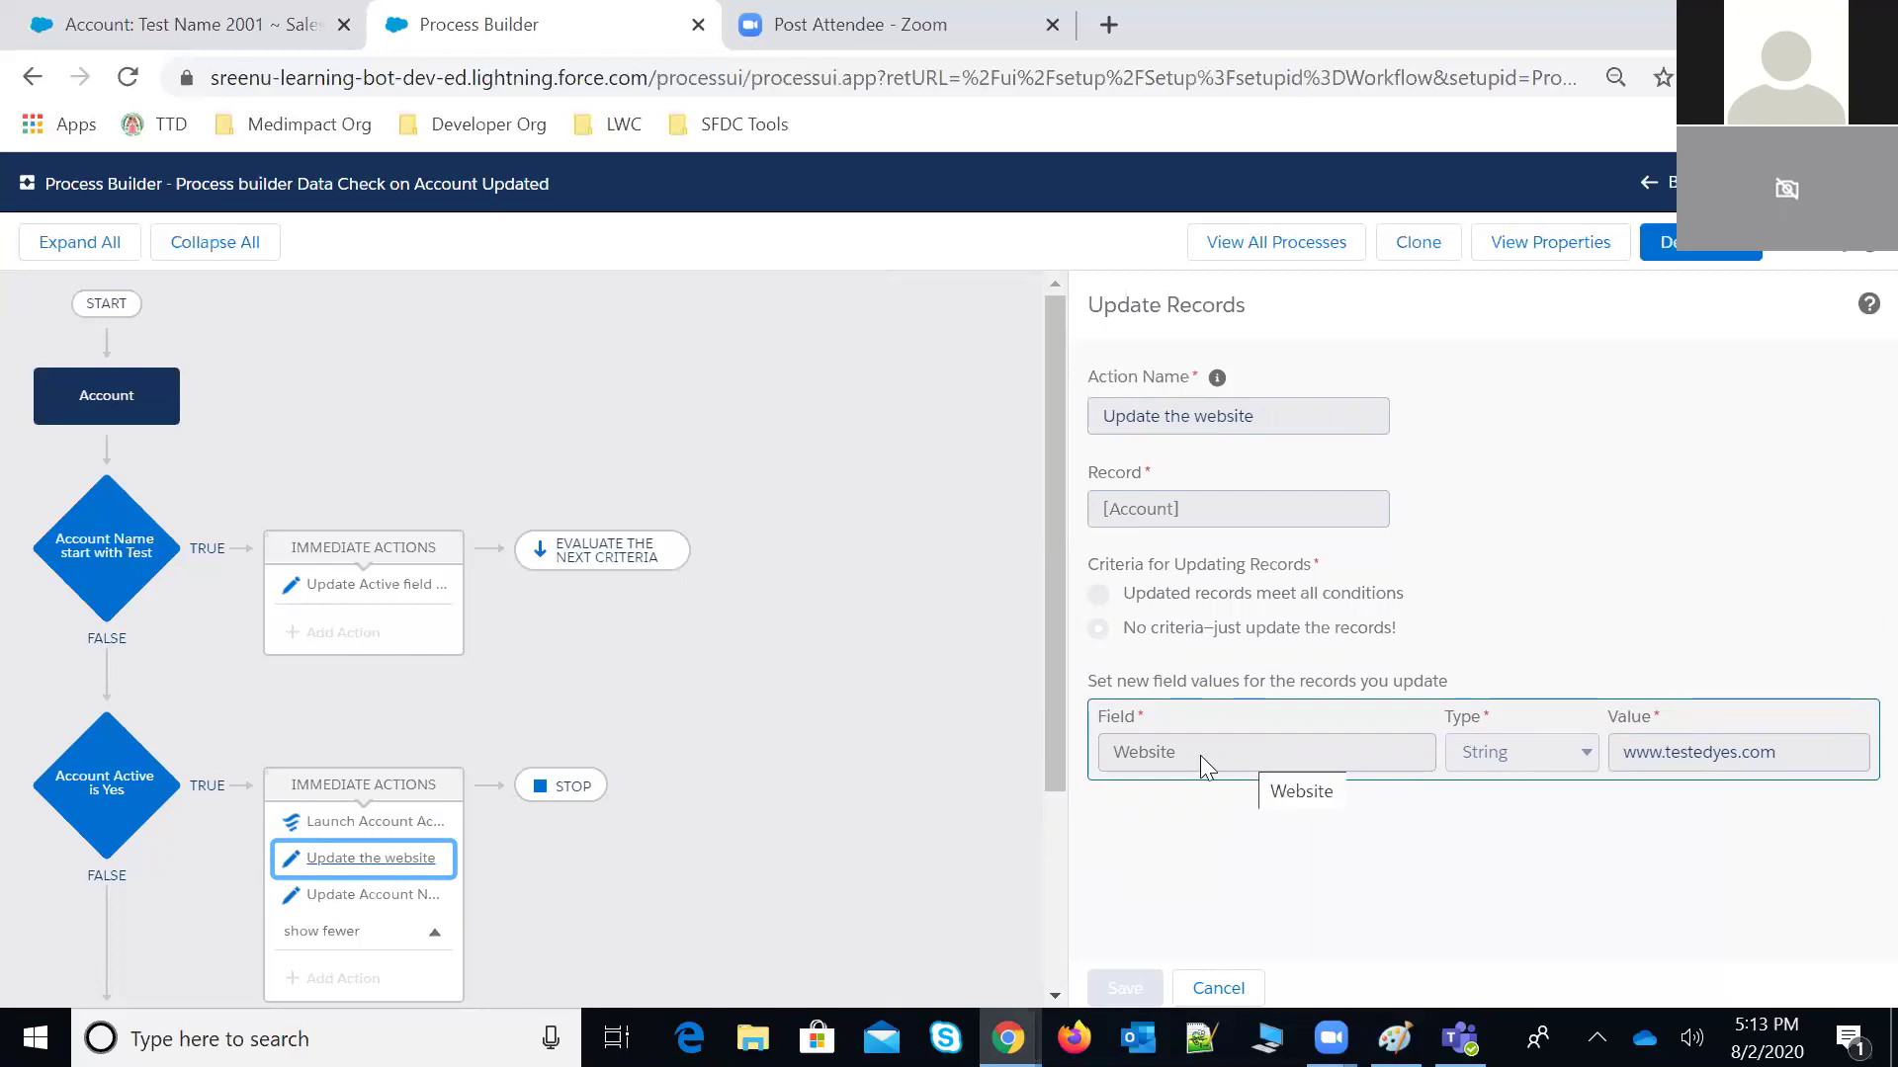
click(369, 895)
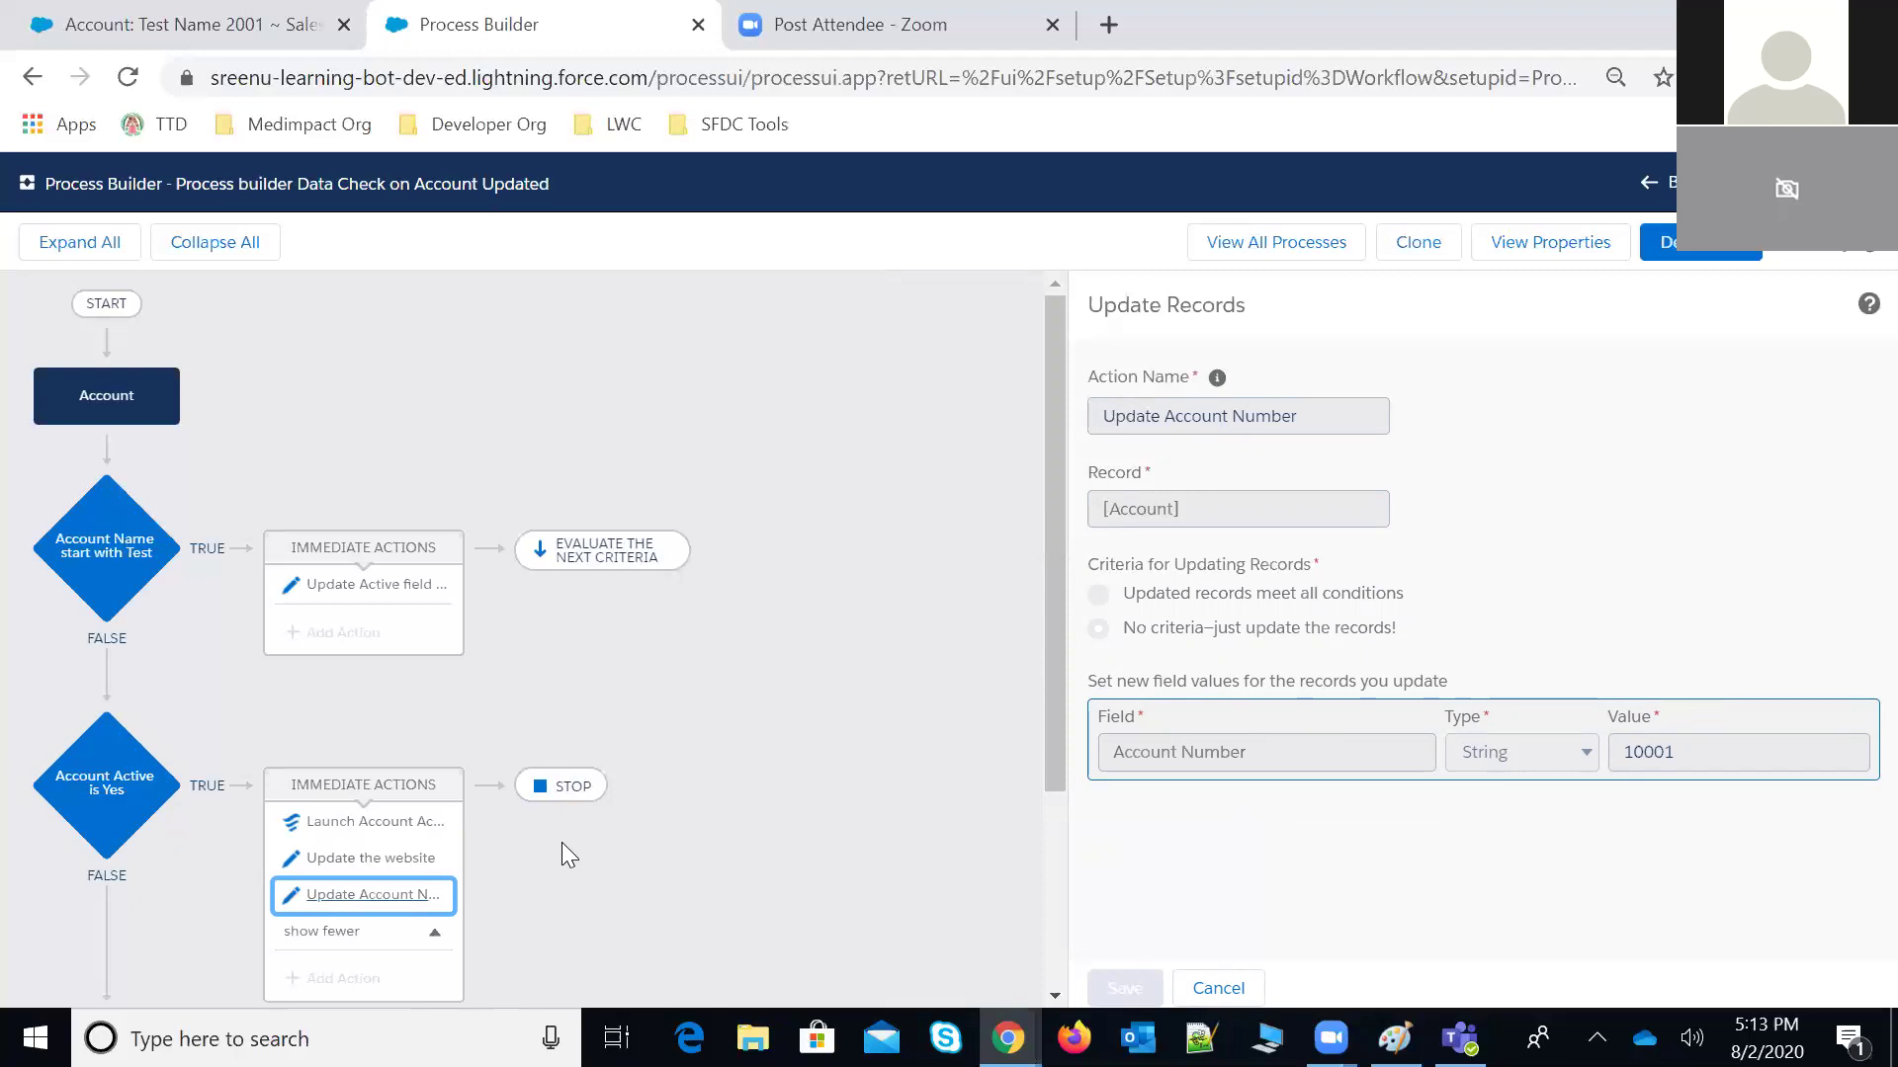
click(384, 838)
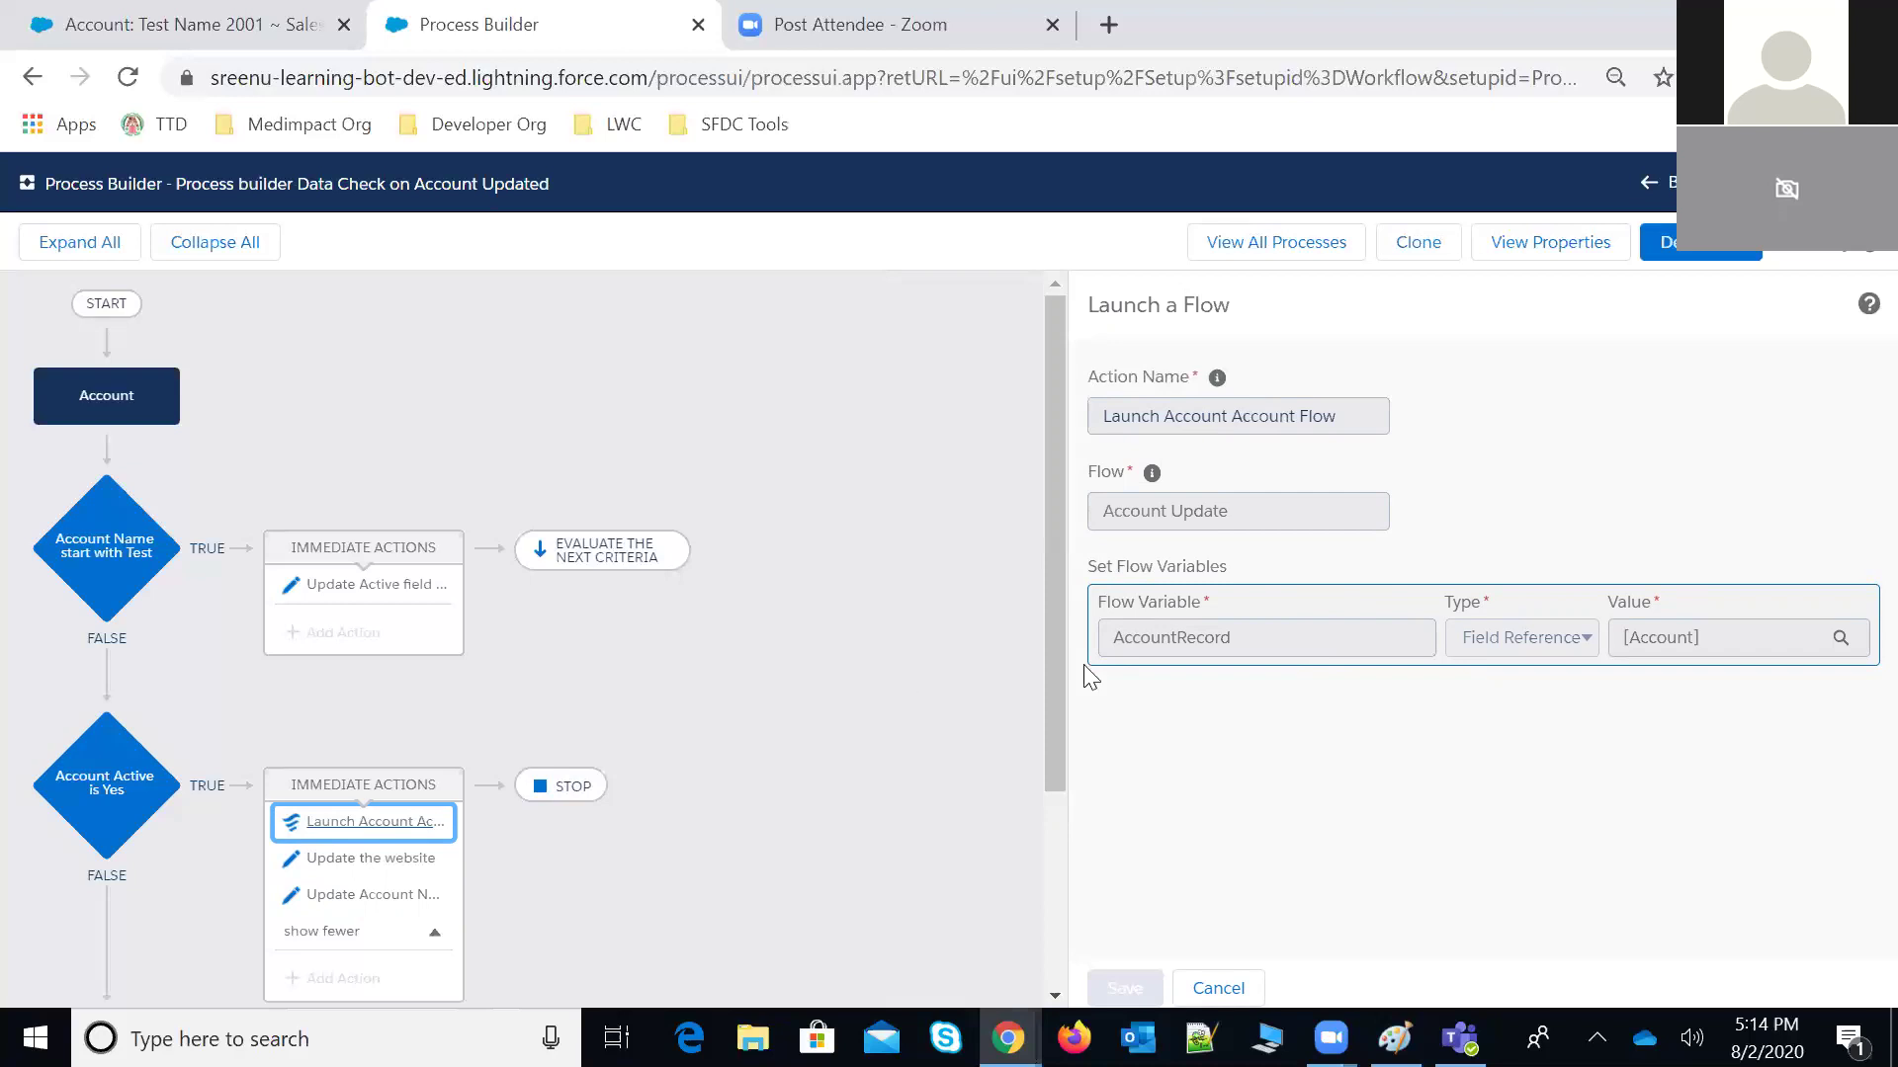
Switch to the Developer Console and examine how the flow and website updates appear in the log's later trigger events.
mouse_move(1008, 1038)
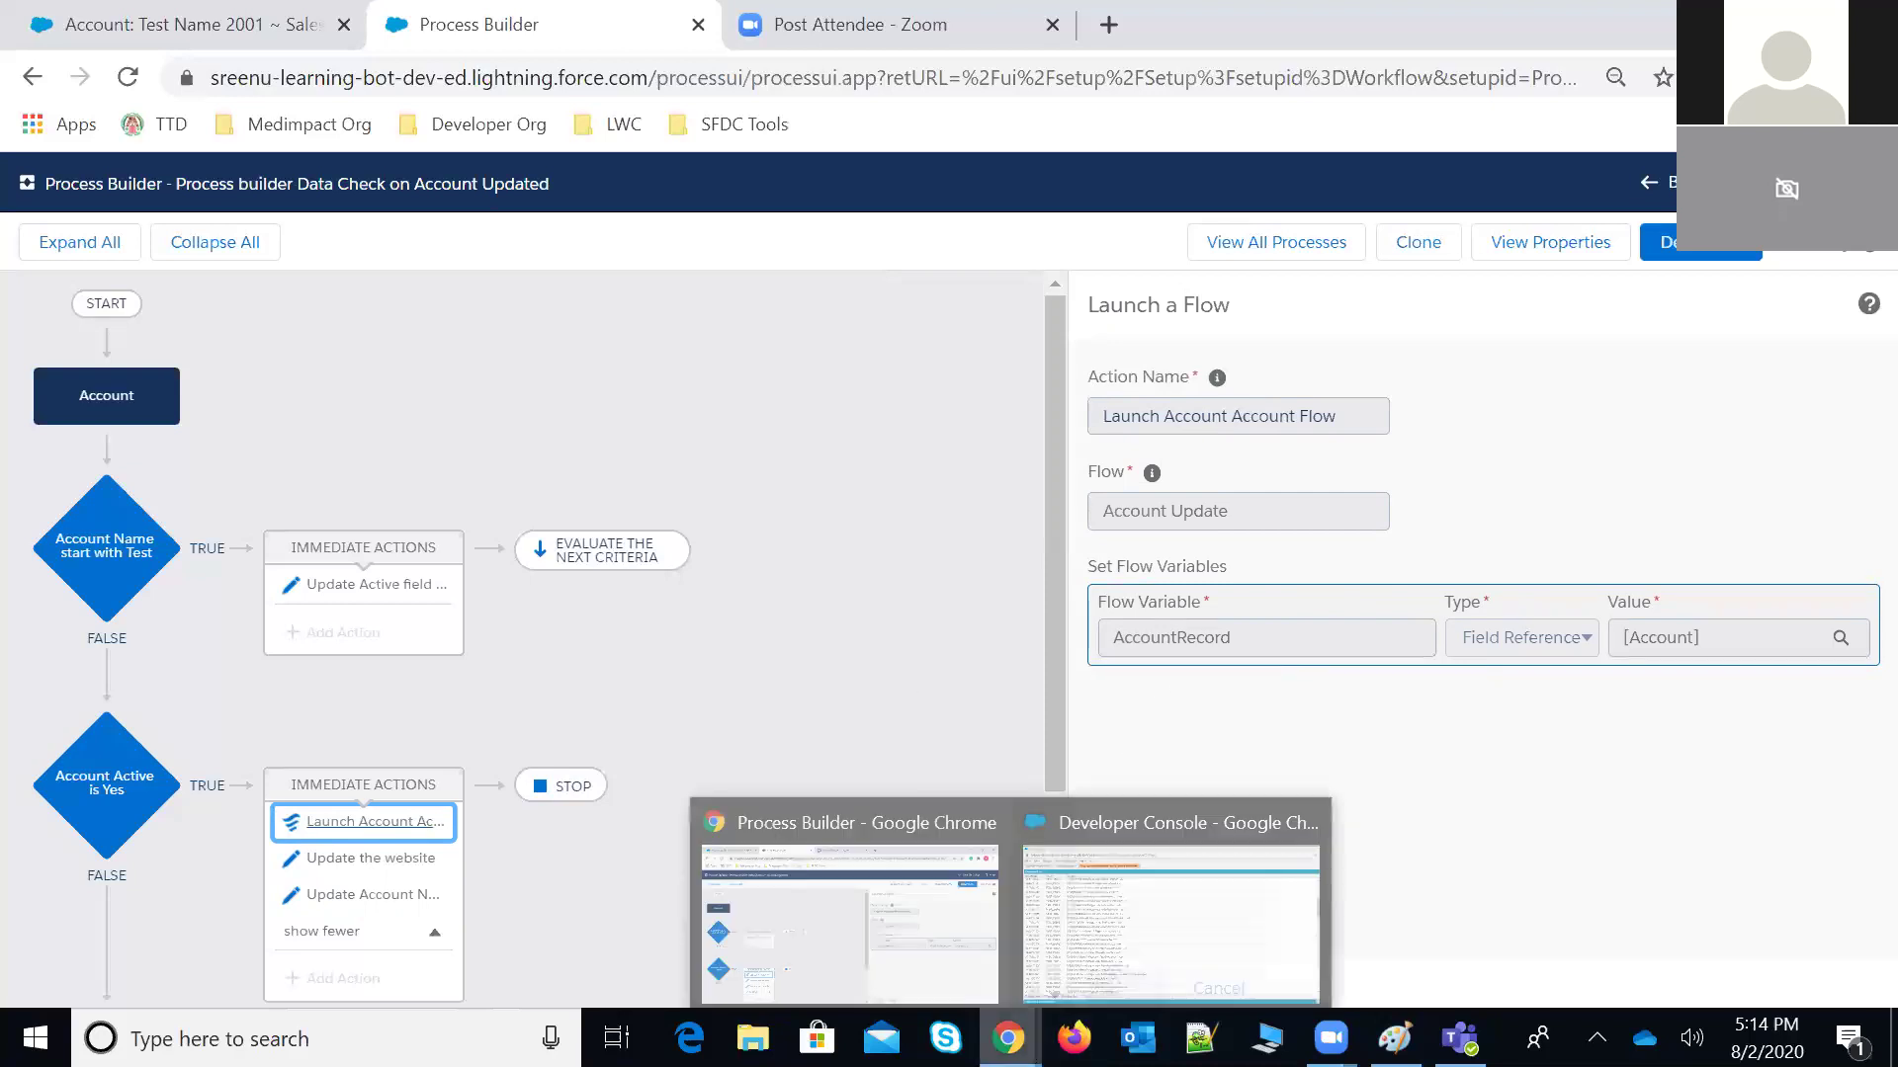
click(1168, 914)
click(872, 245)
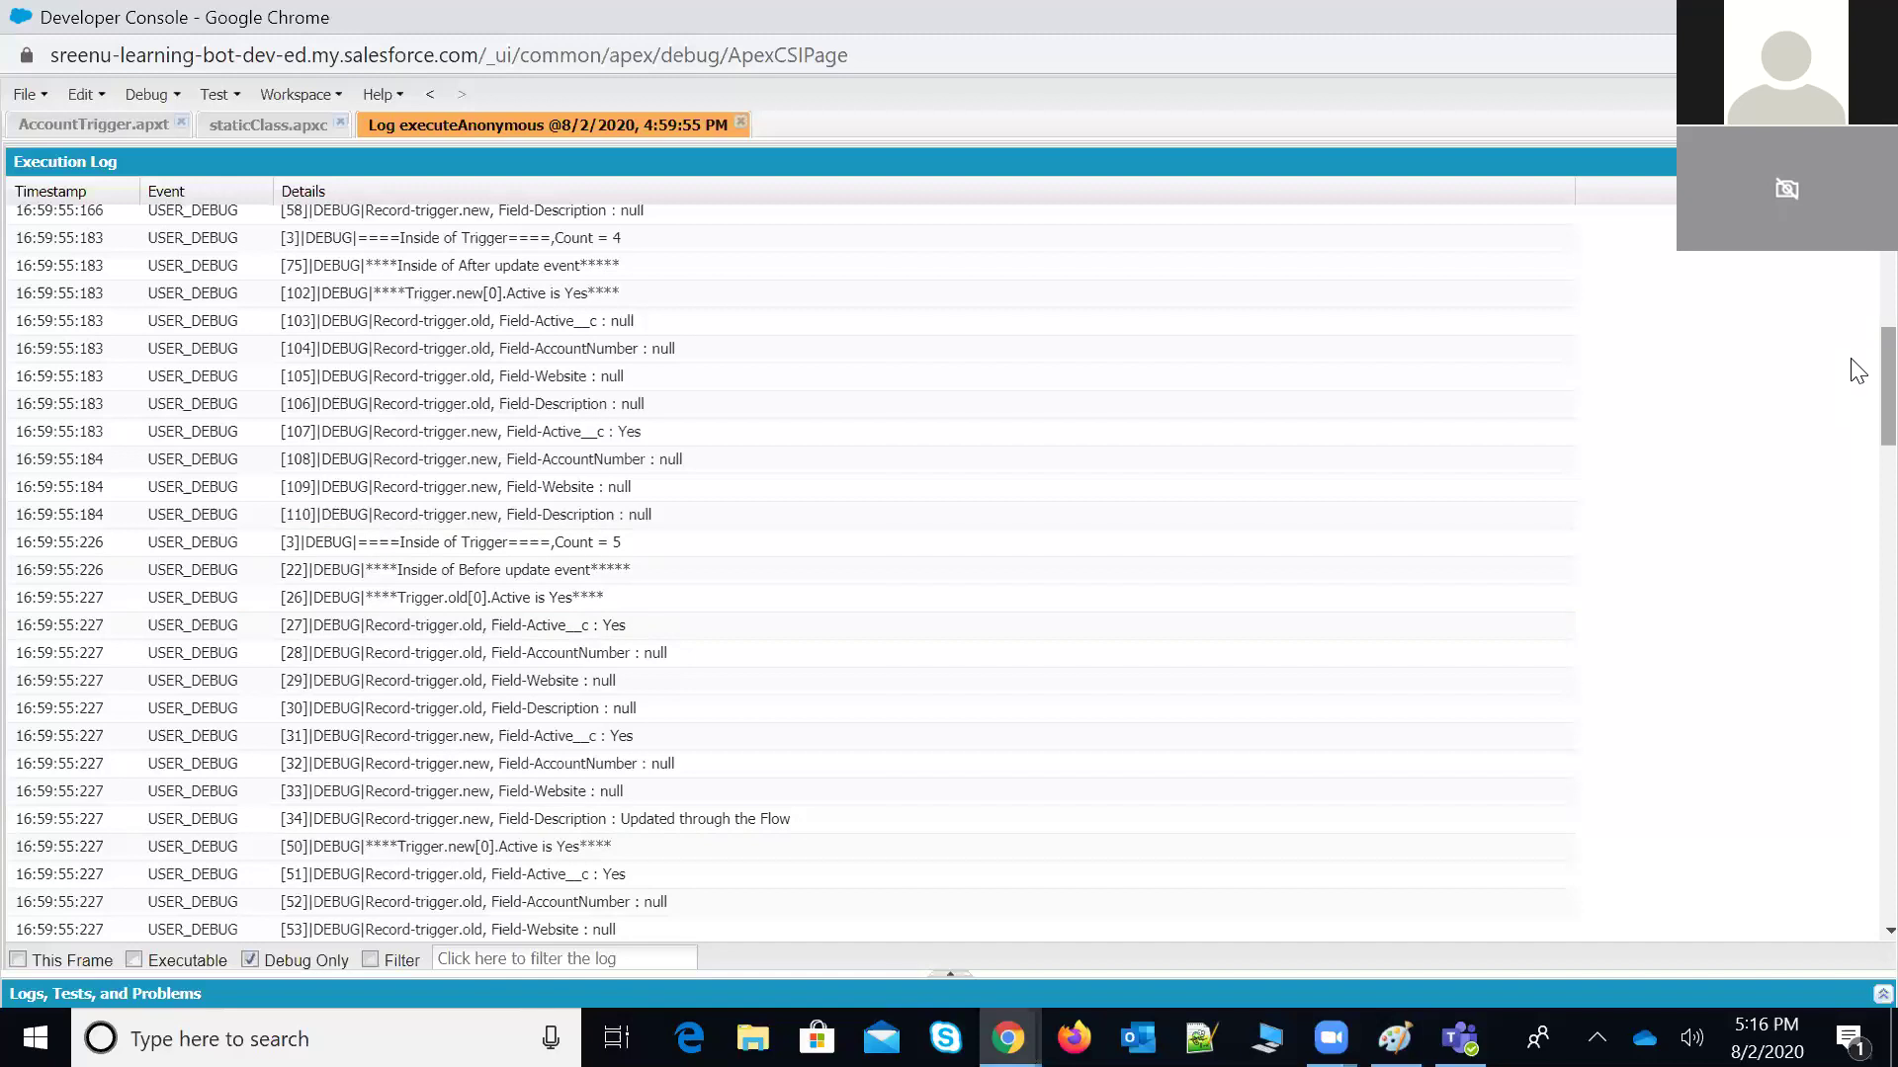
scroll(1857, 381, down, 2)
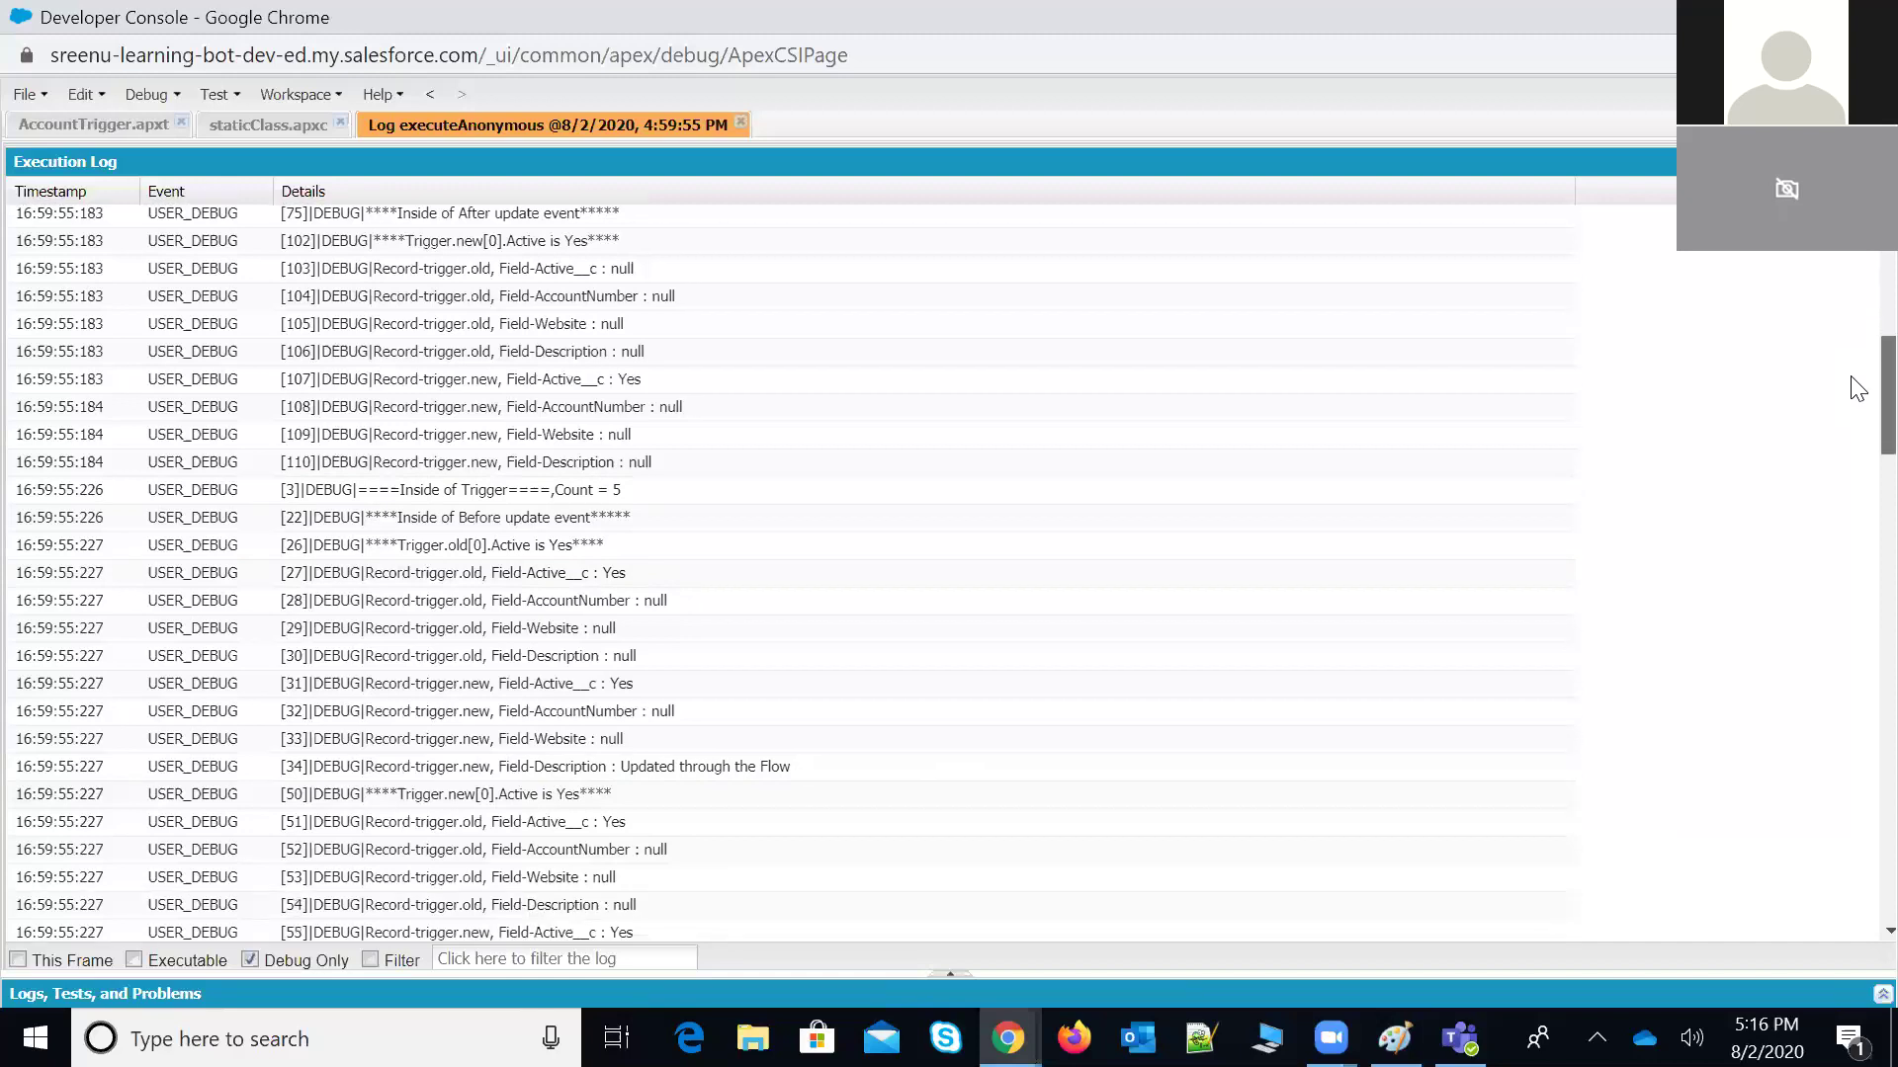
scroll(1857, 398, down, 2)
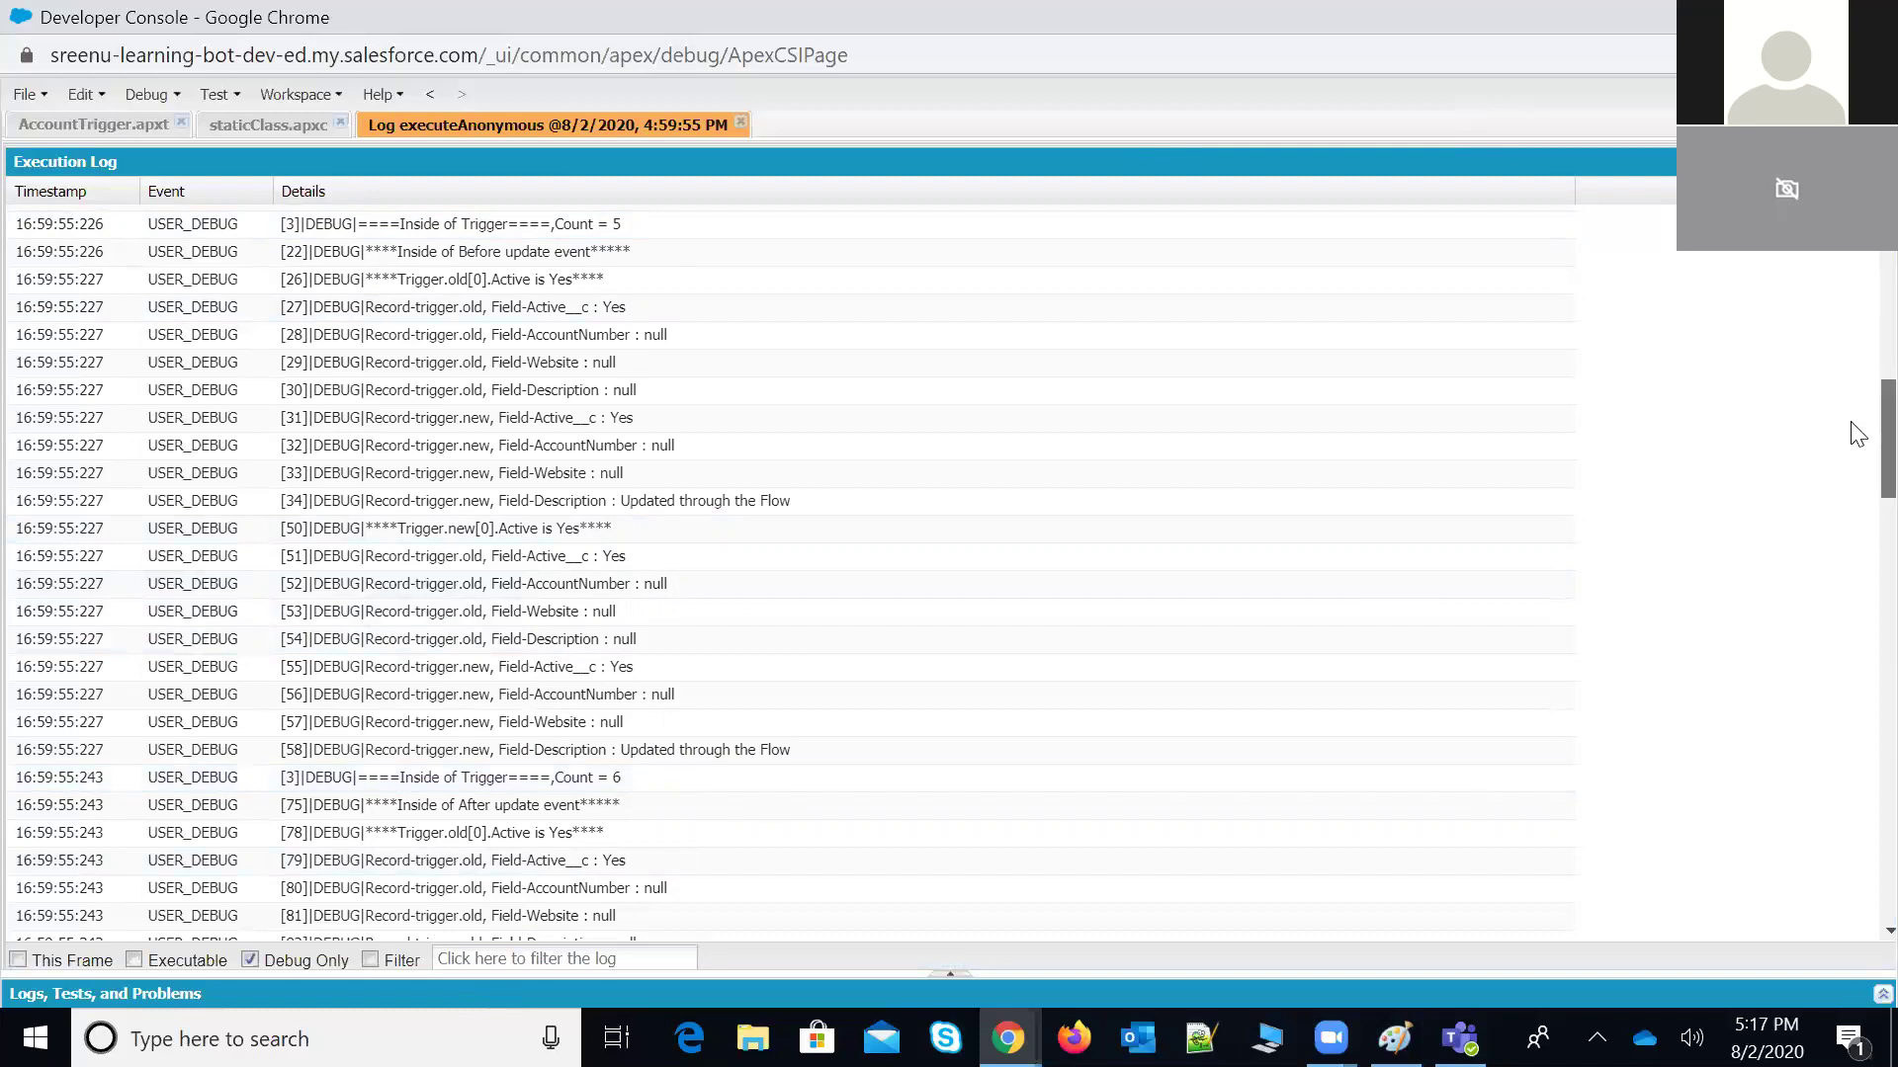
scroll(1859, 435, down, 3)
scroll(1856, 474, down, 2)
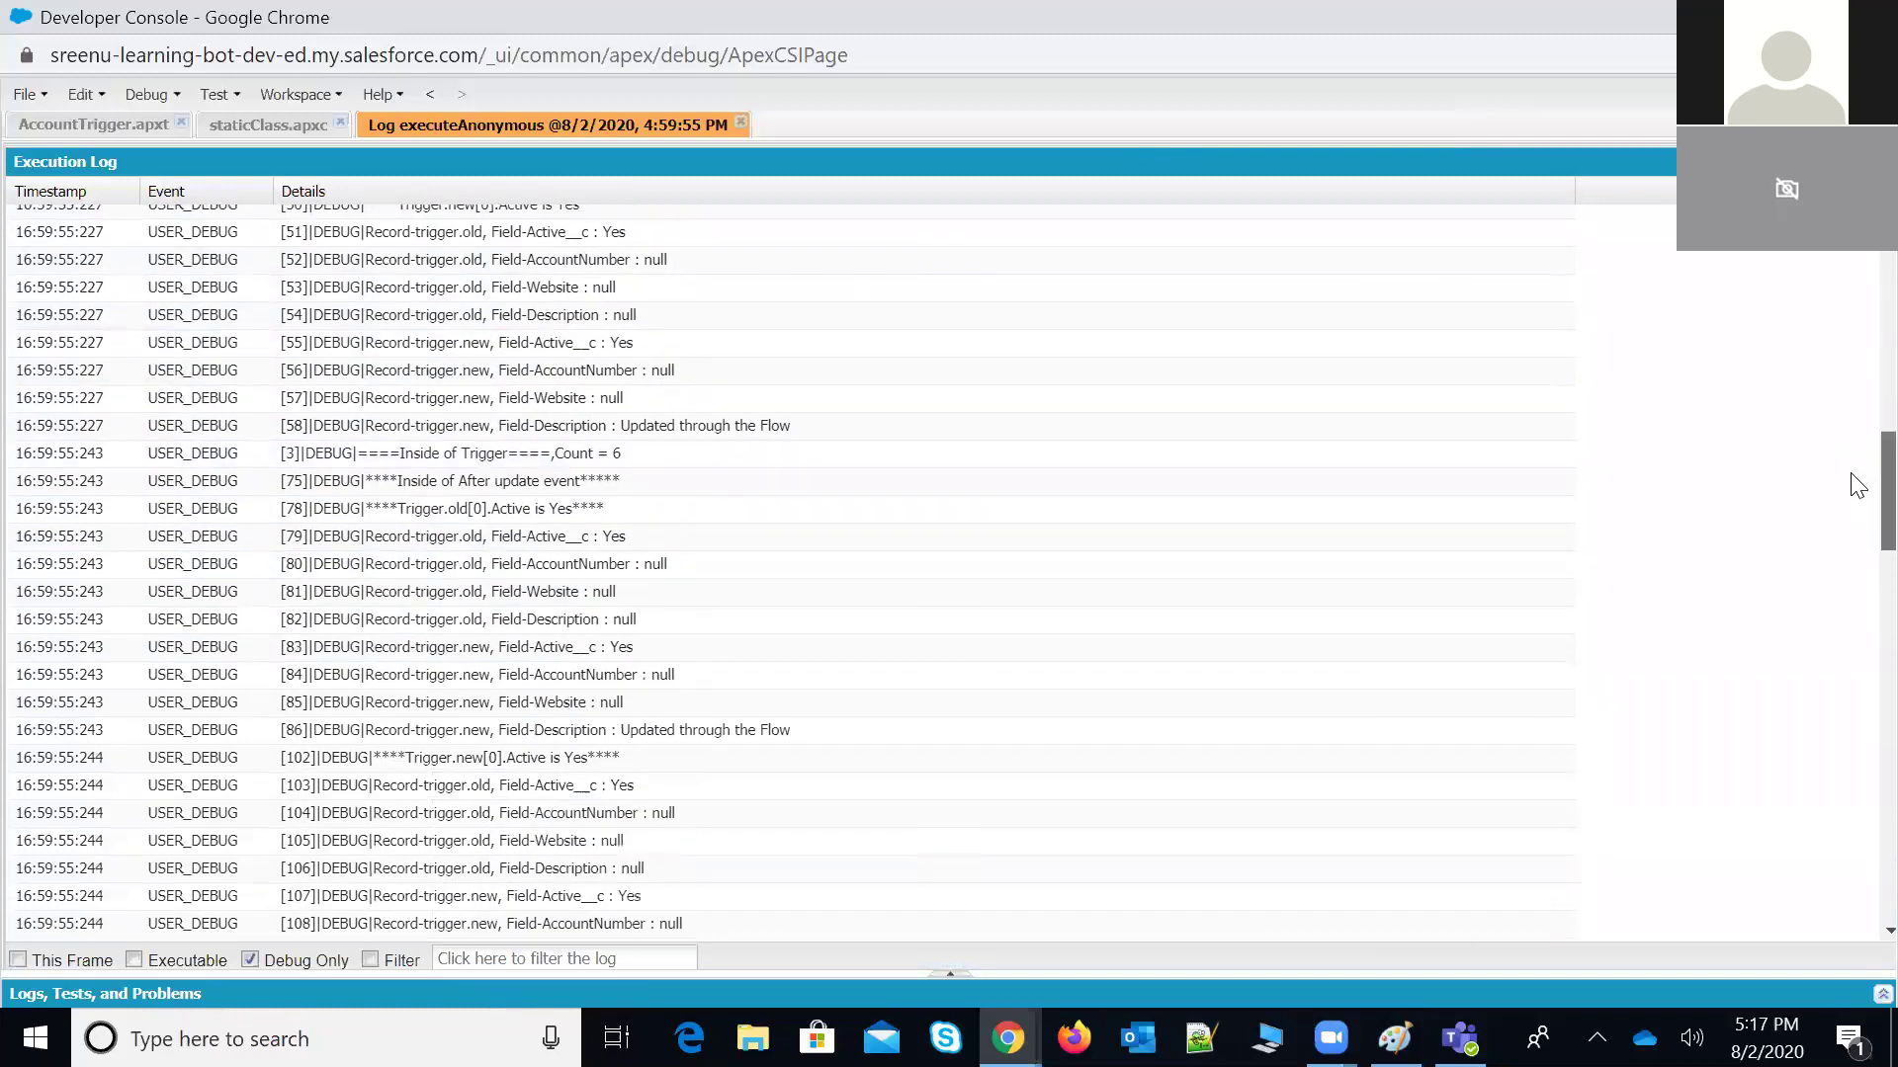
scroll(1857, 499, down, 3)
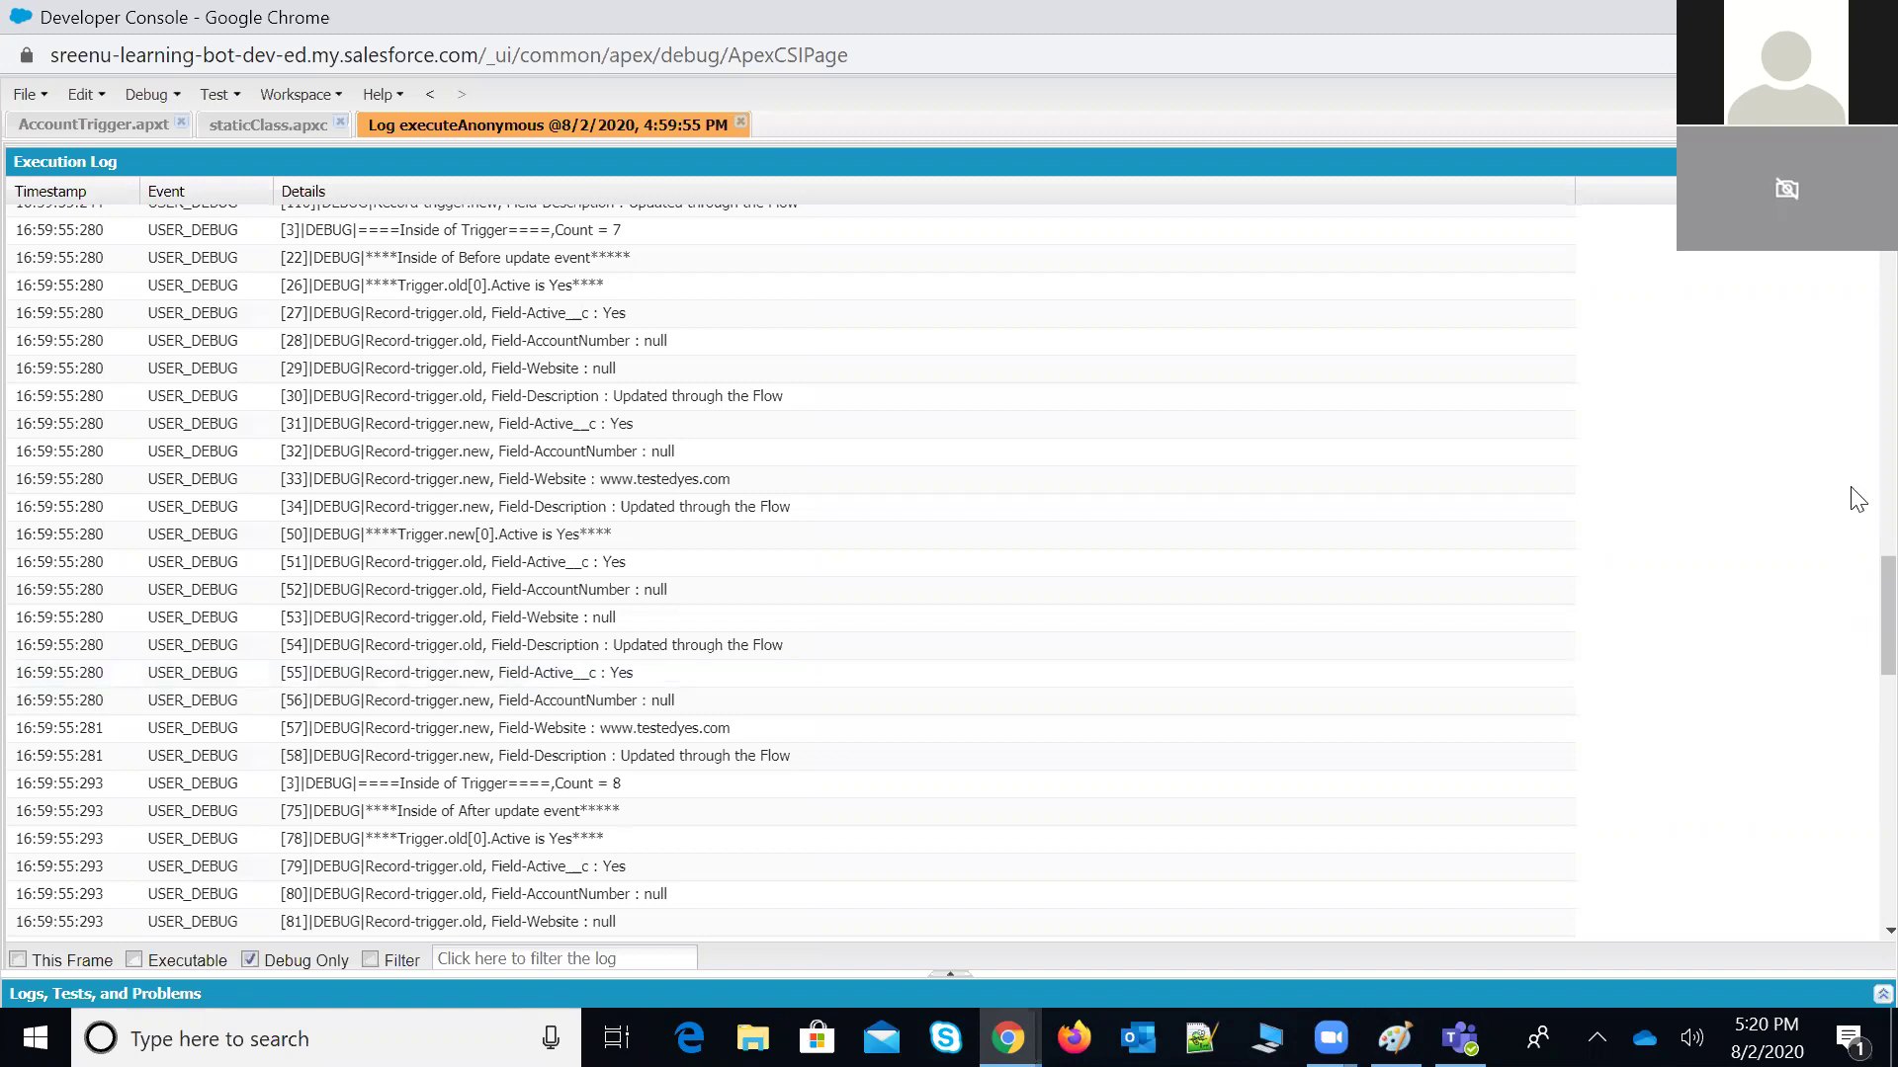
Recheck the flow's Description update in the log, and switch to Process Builder to inspect the Update the website action.
drag(1858, 615, 1851, 520)
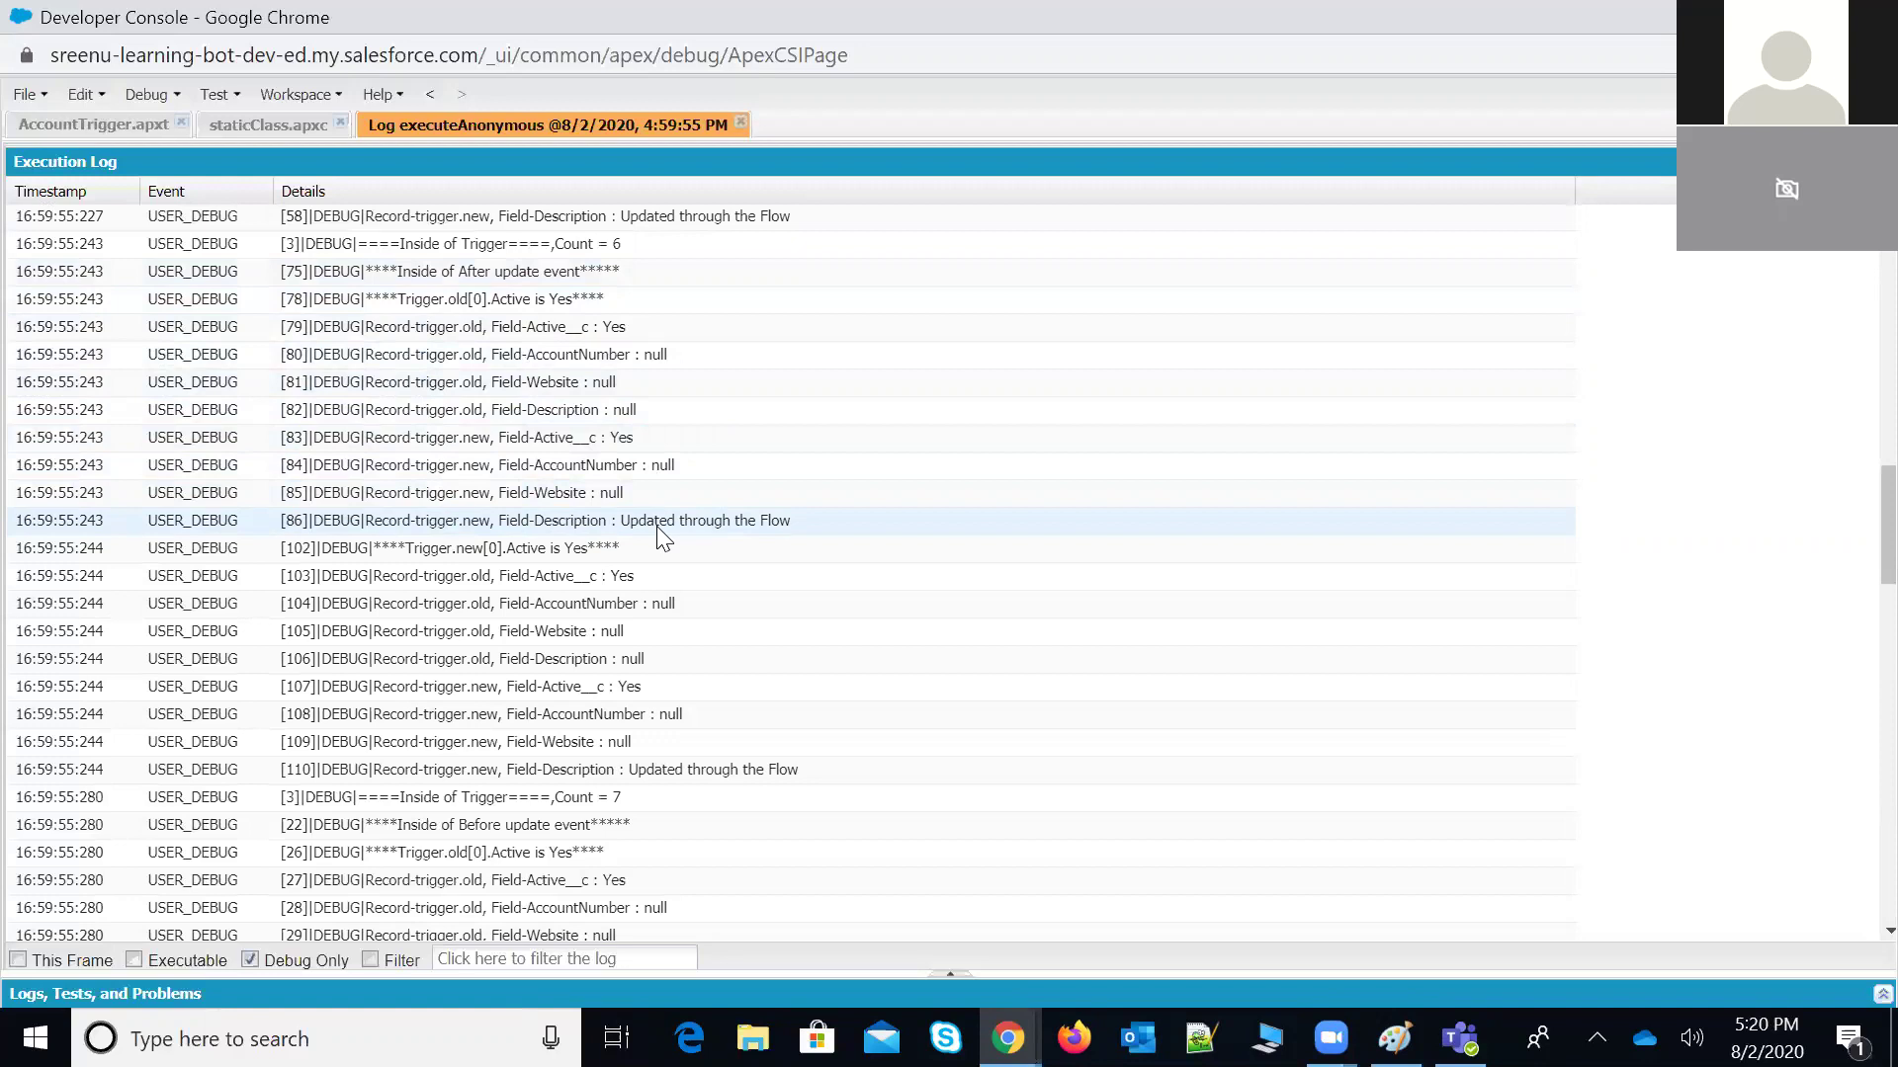
key(alt+Tab)
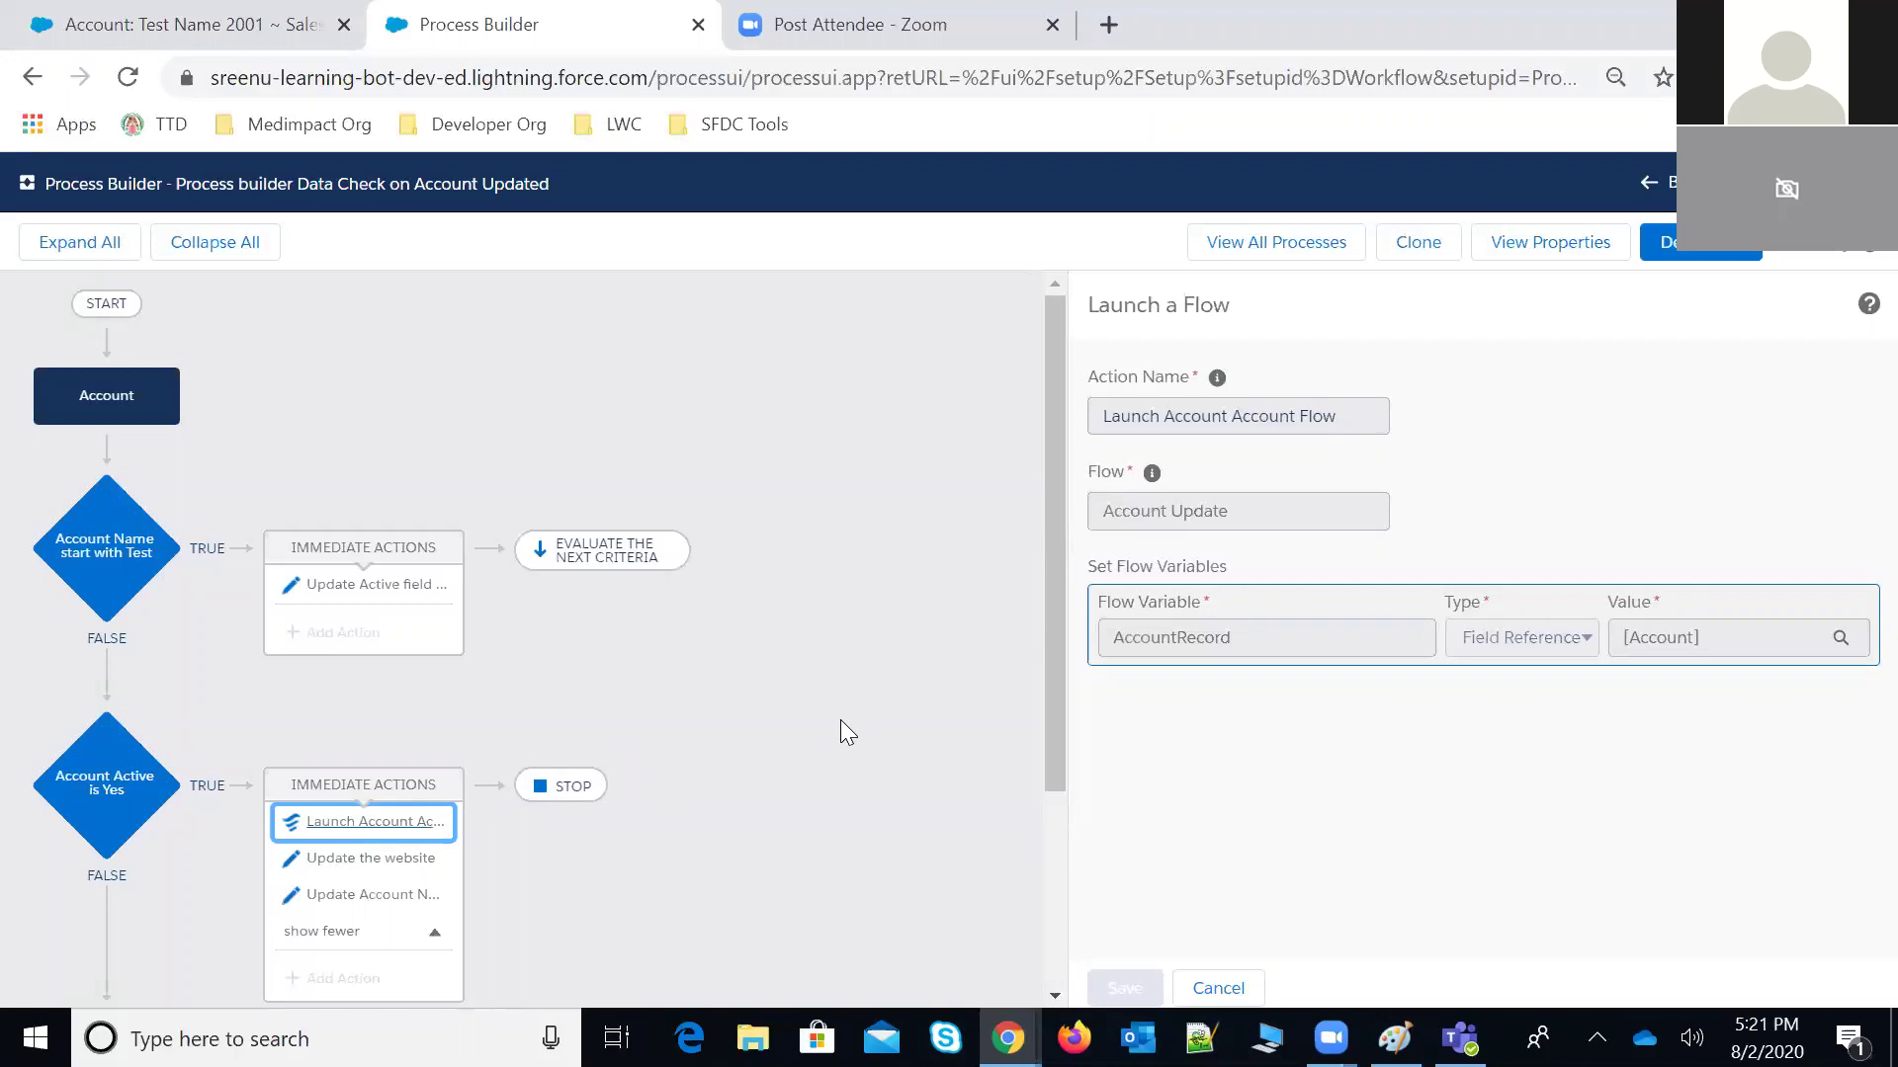
click(359, 870)
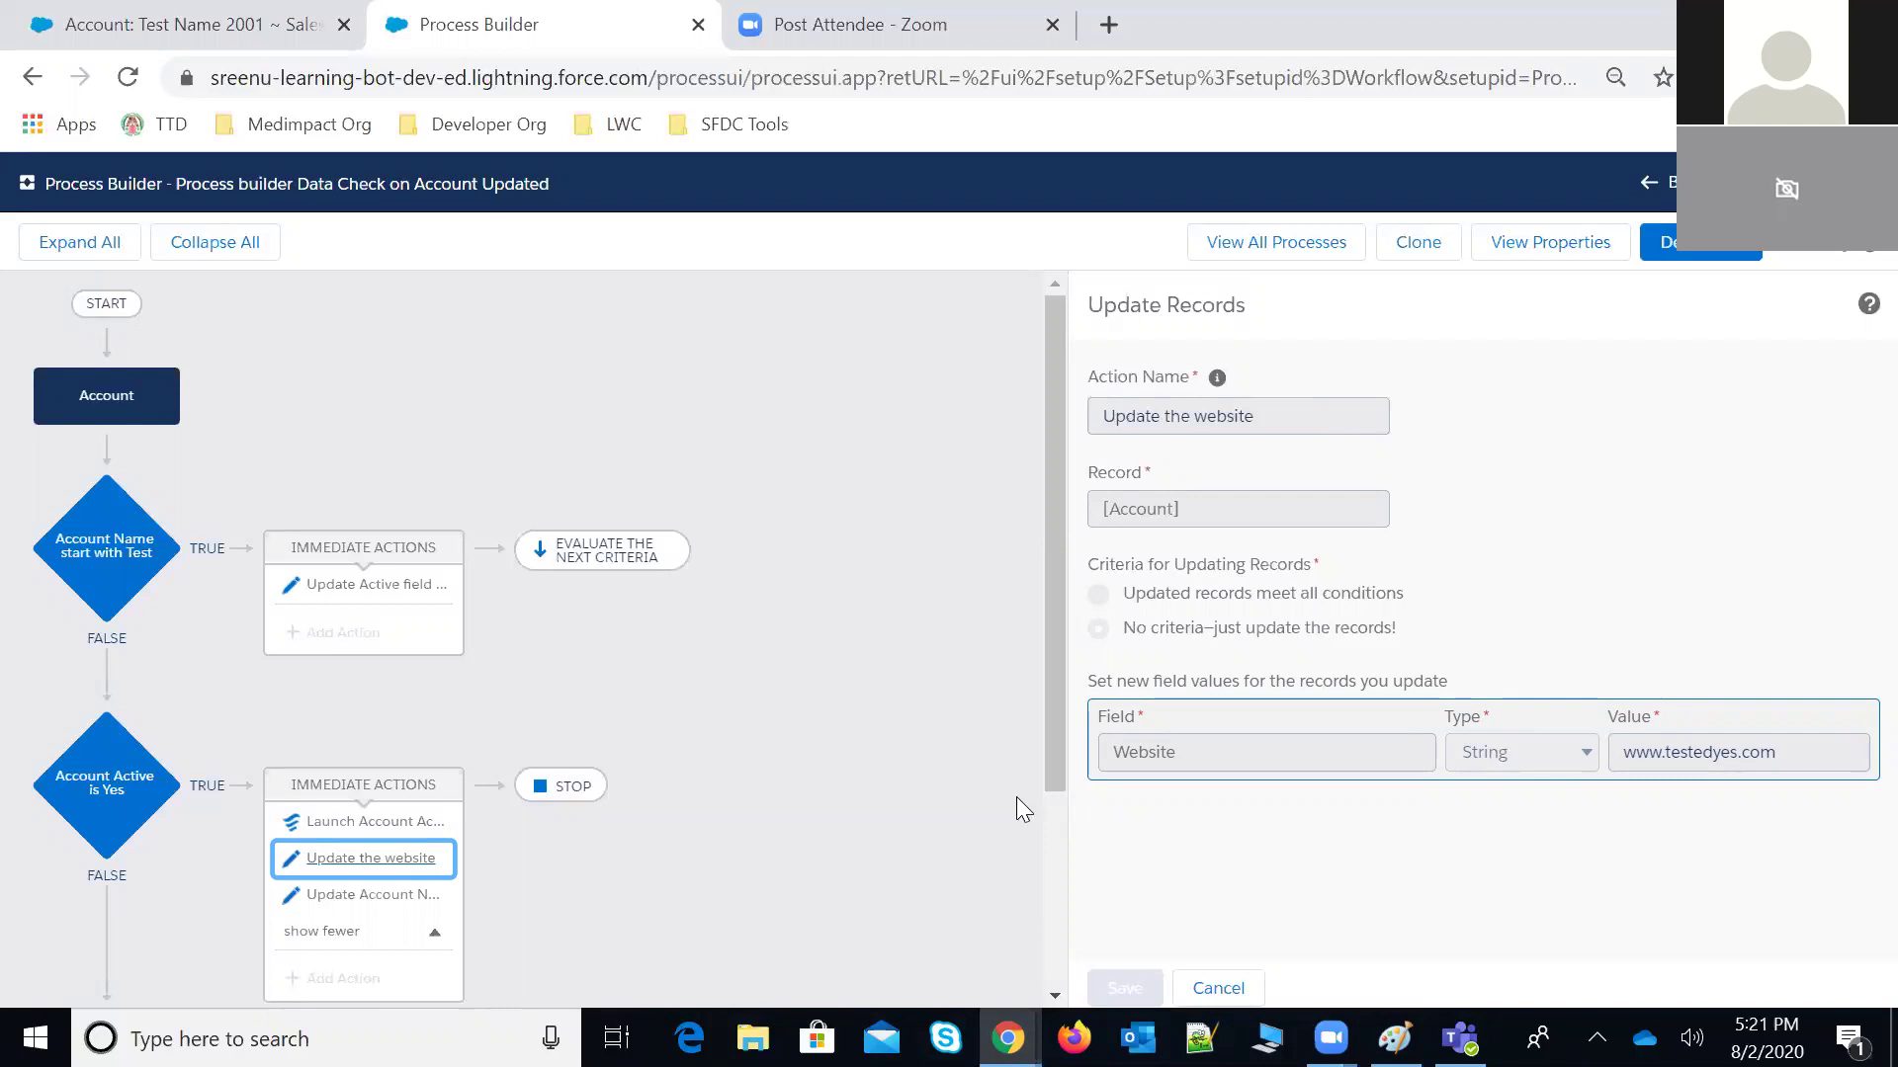
Switch to the Developer Console and compare the old and new Website values in the before update event at trigger count 7.
key(alt+Tab)
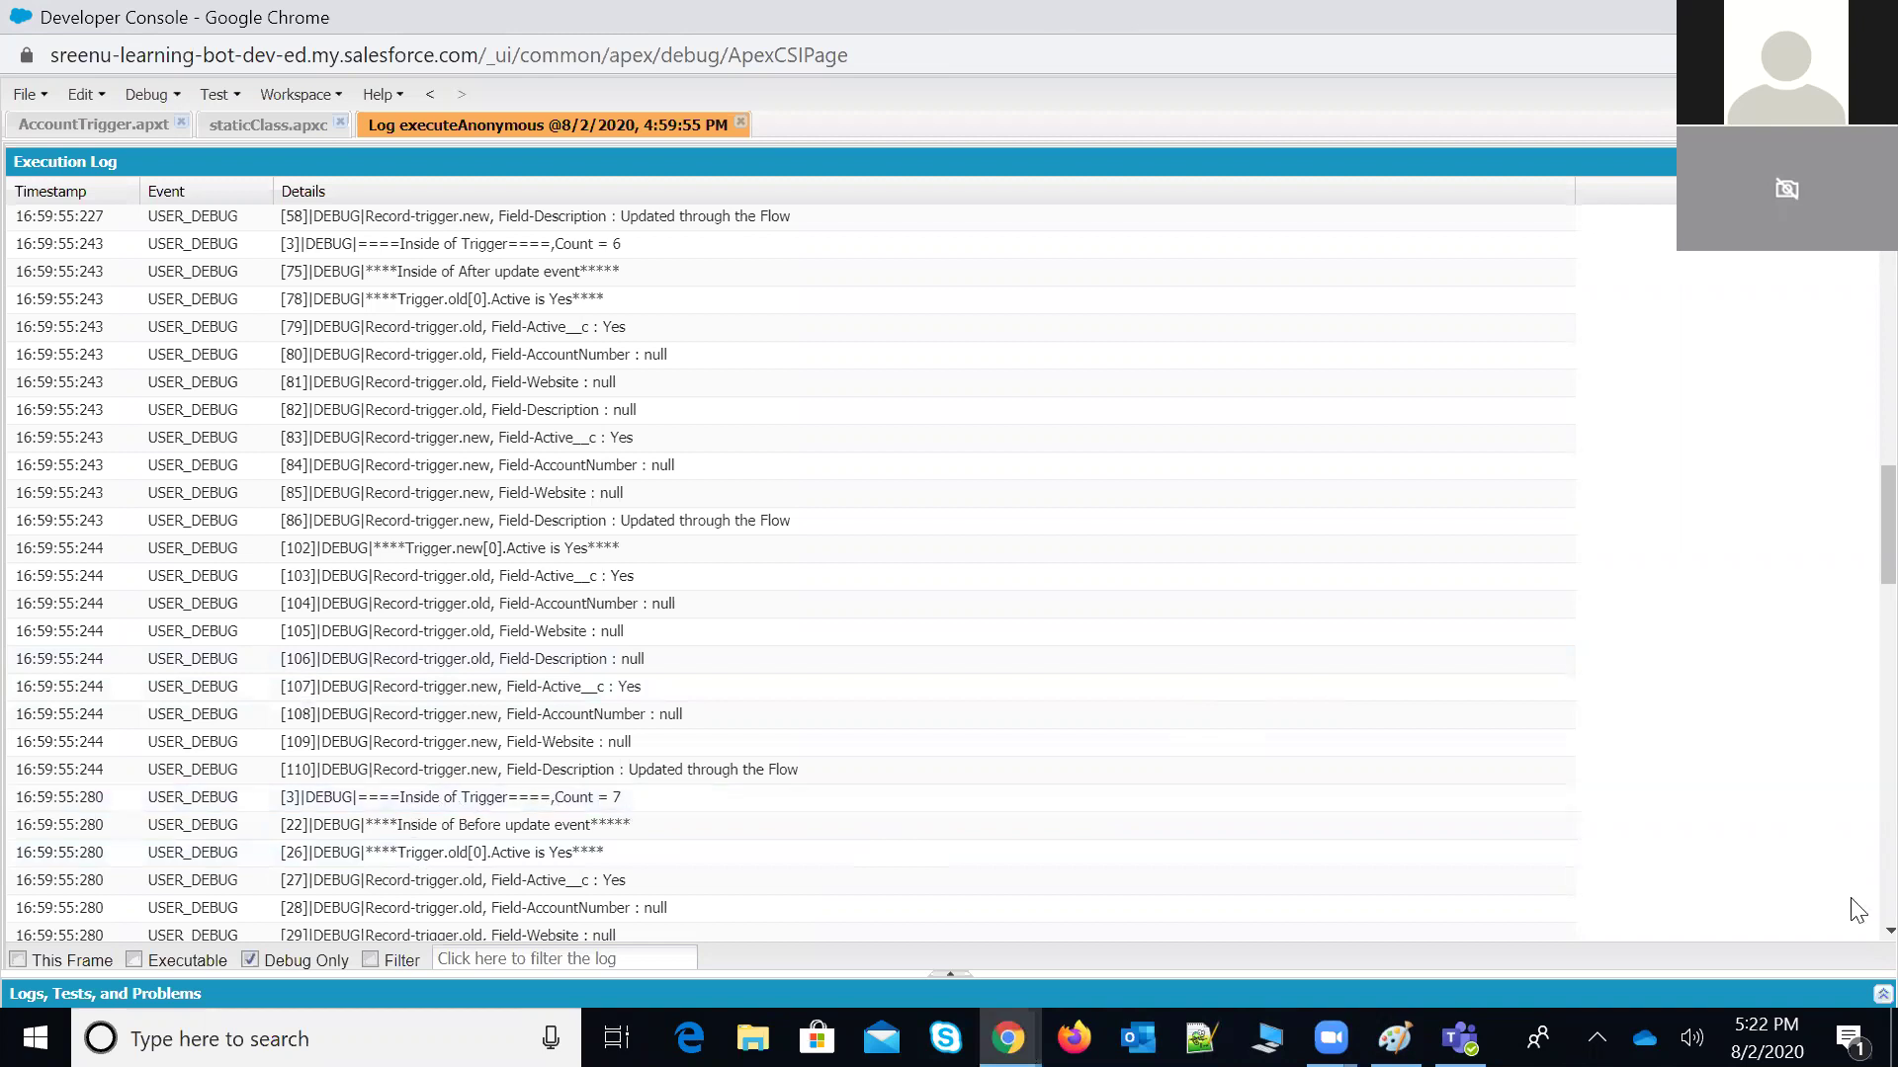
scroll(1855, 934, down, 6)
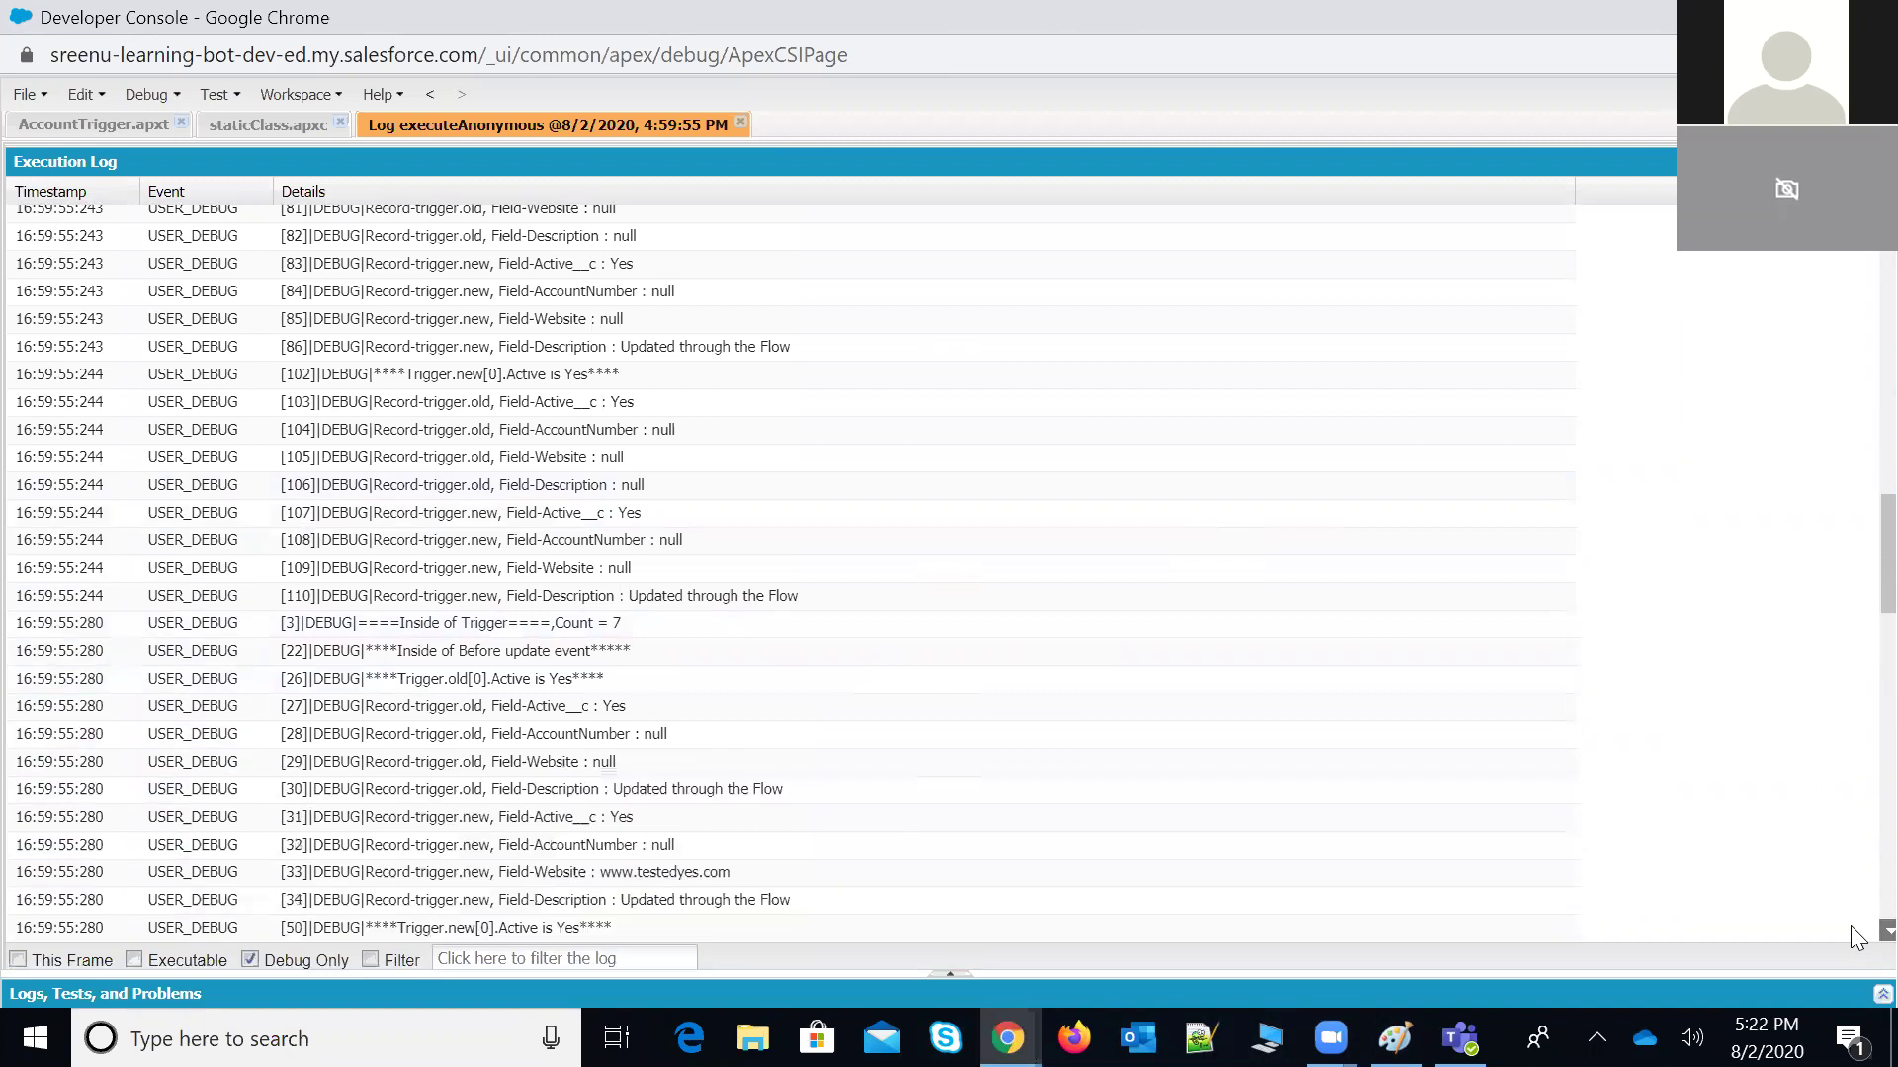
scroll(1854, 934, down, 2)
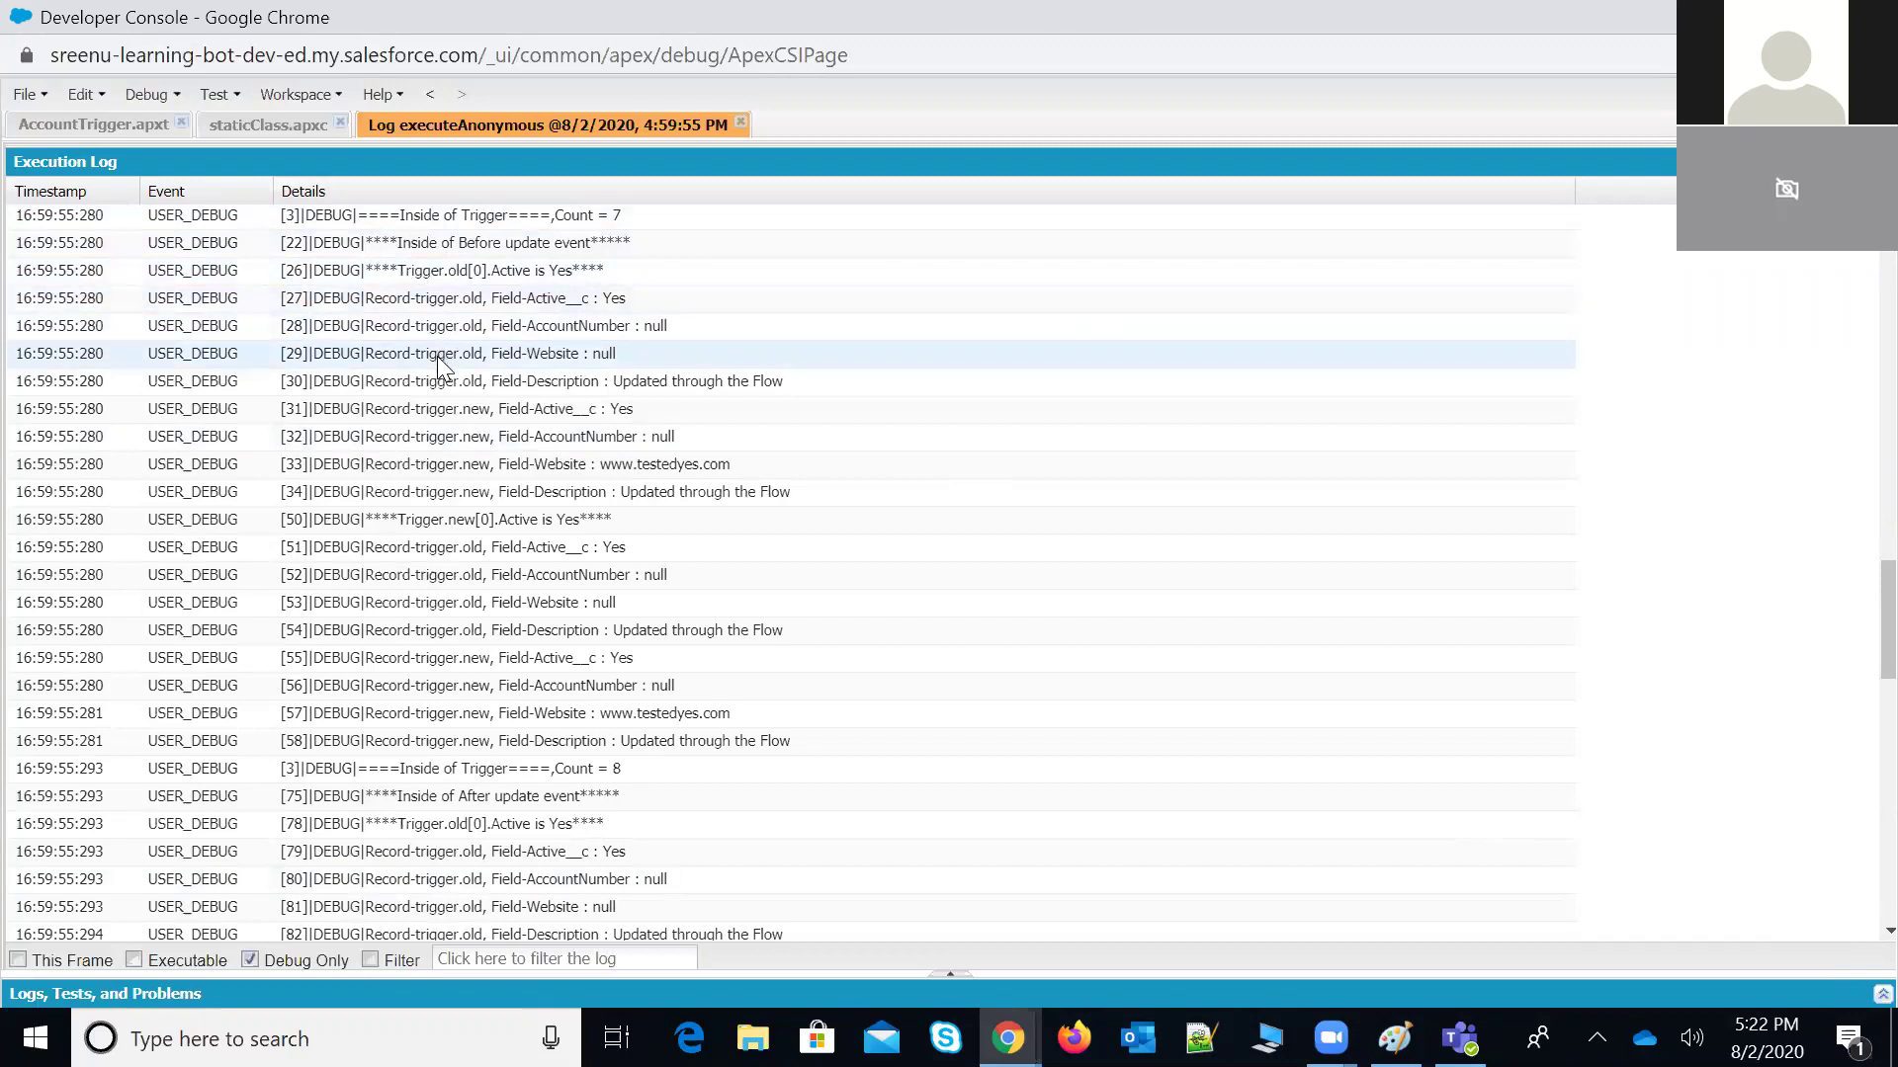
click(559, 362)
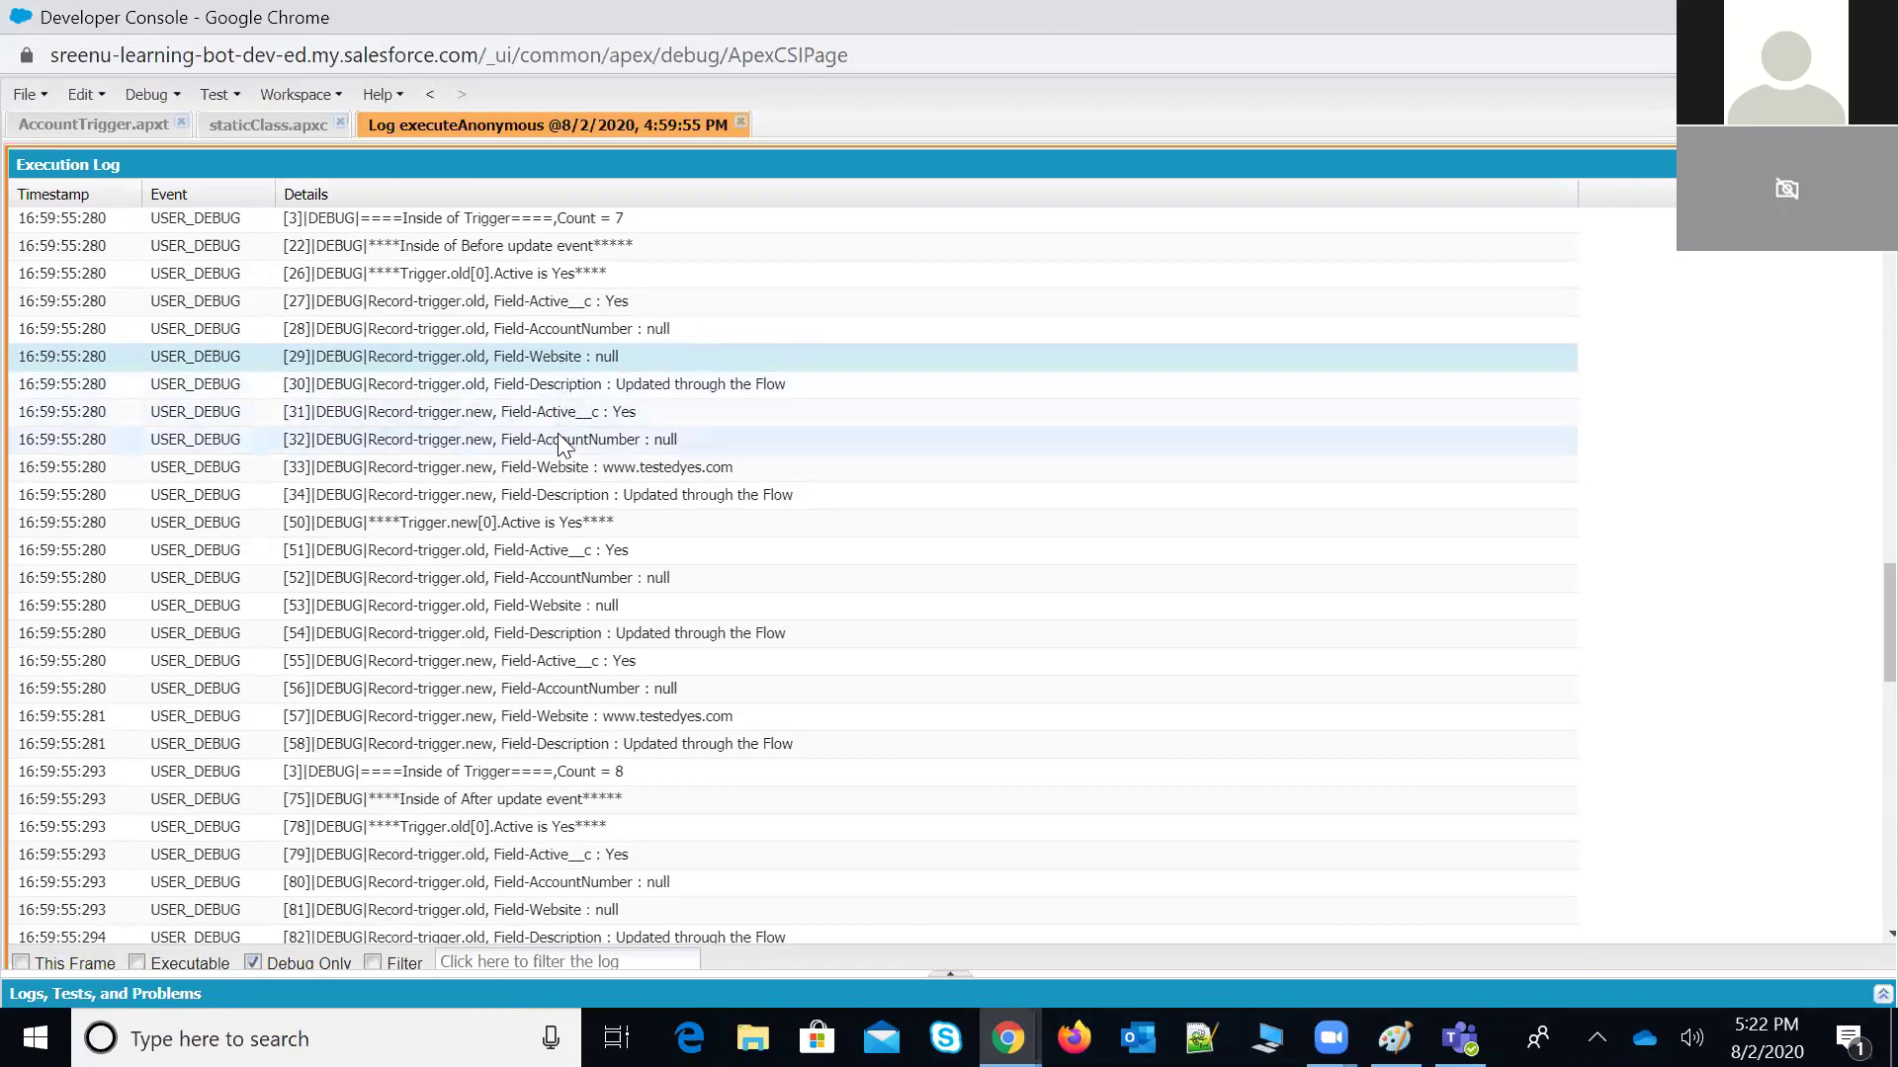
click(536, 471)
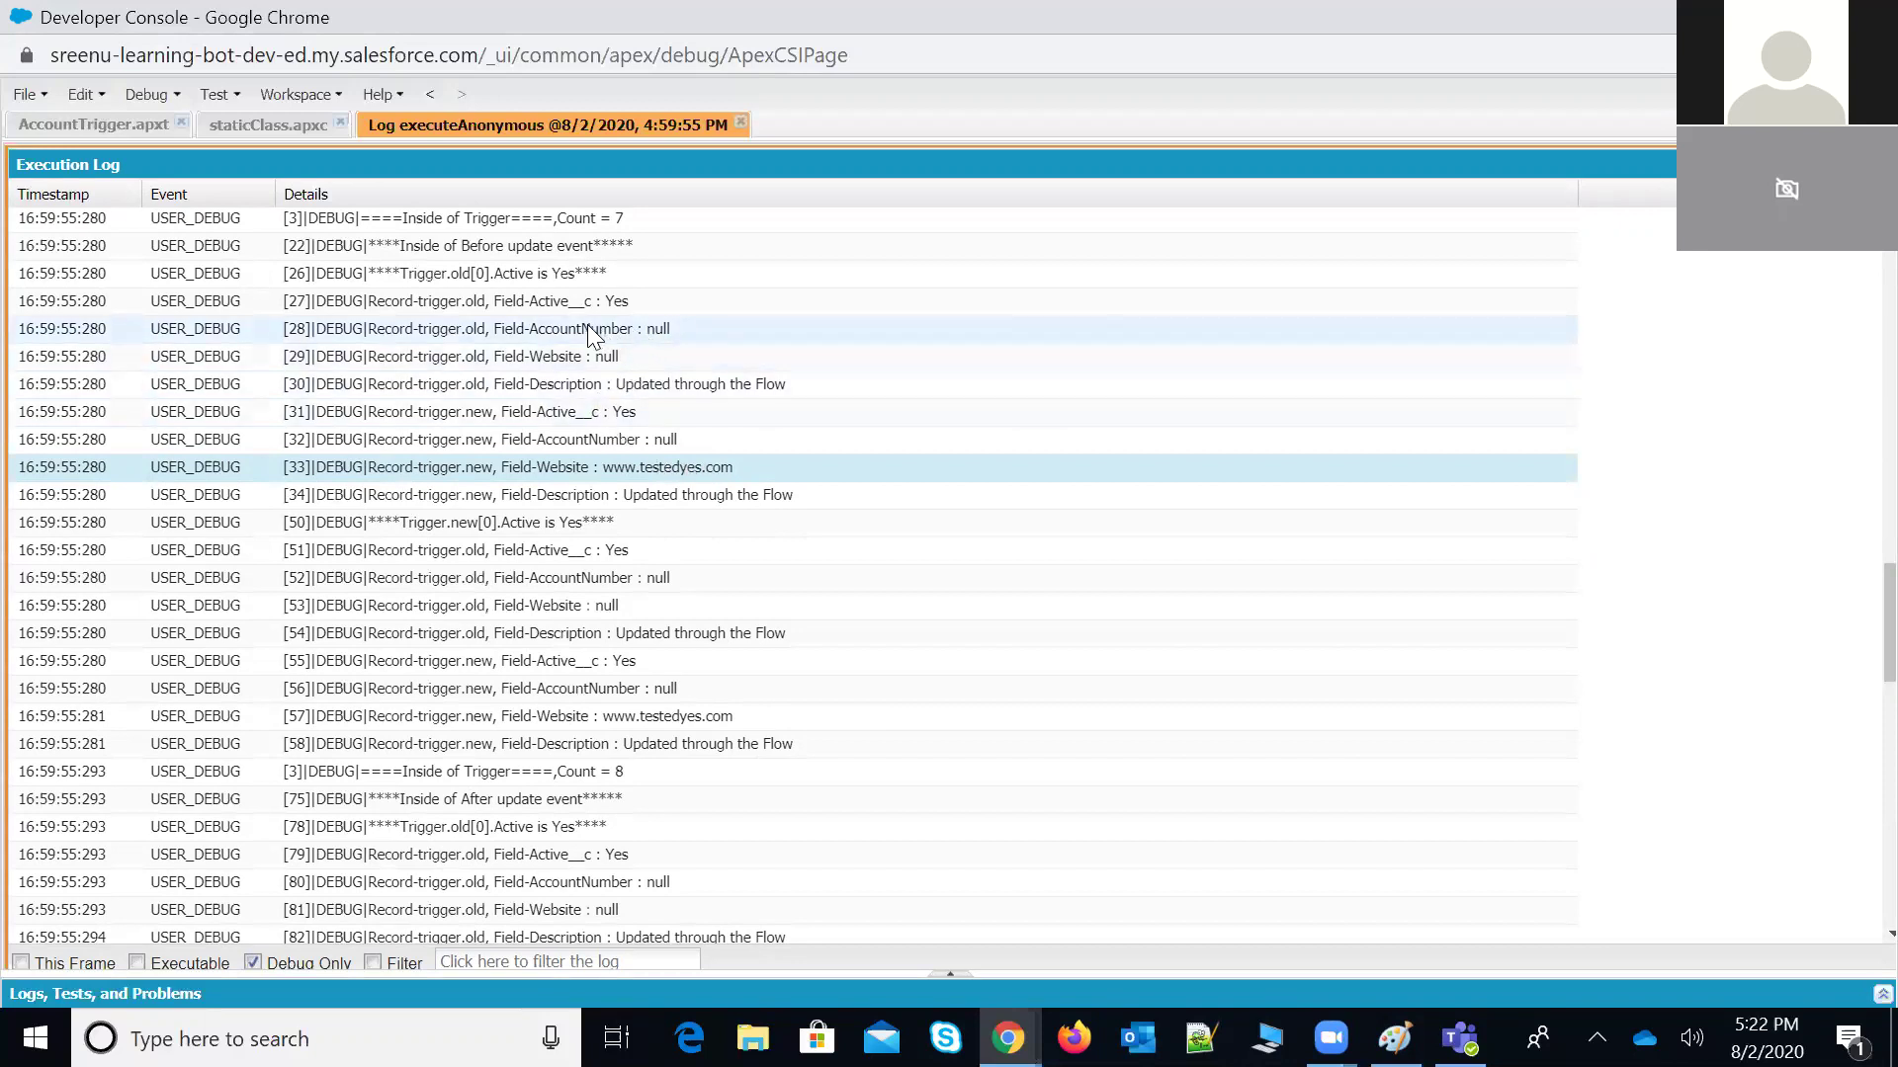
click(540, 354)
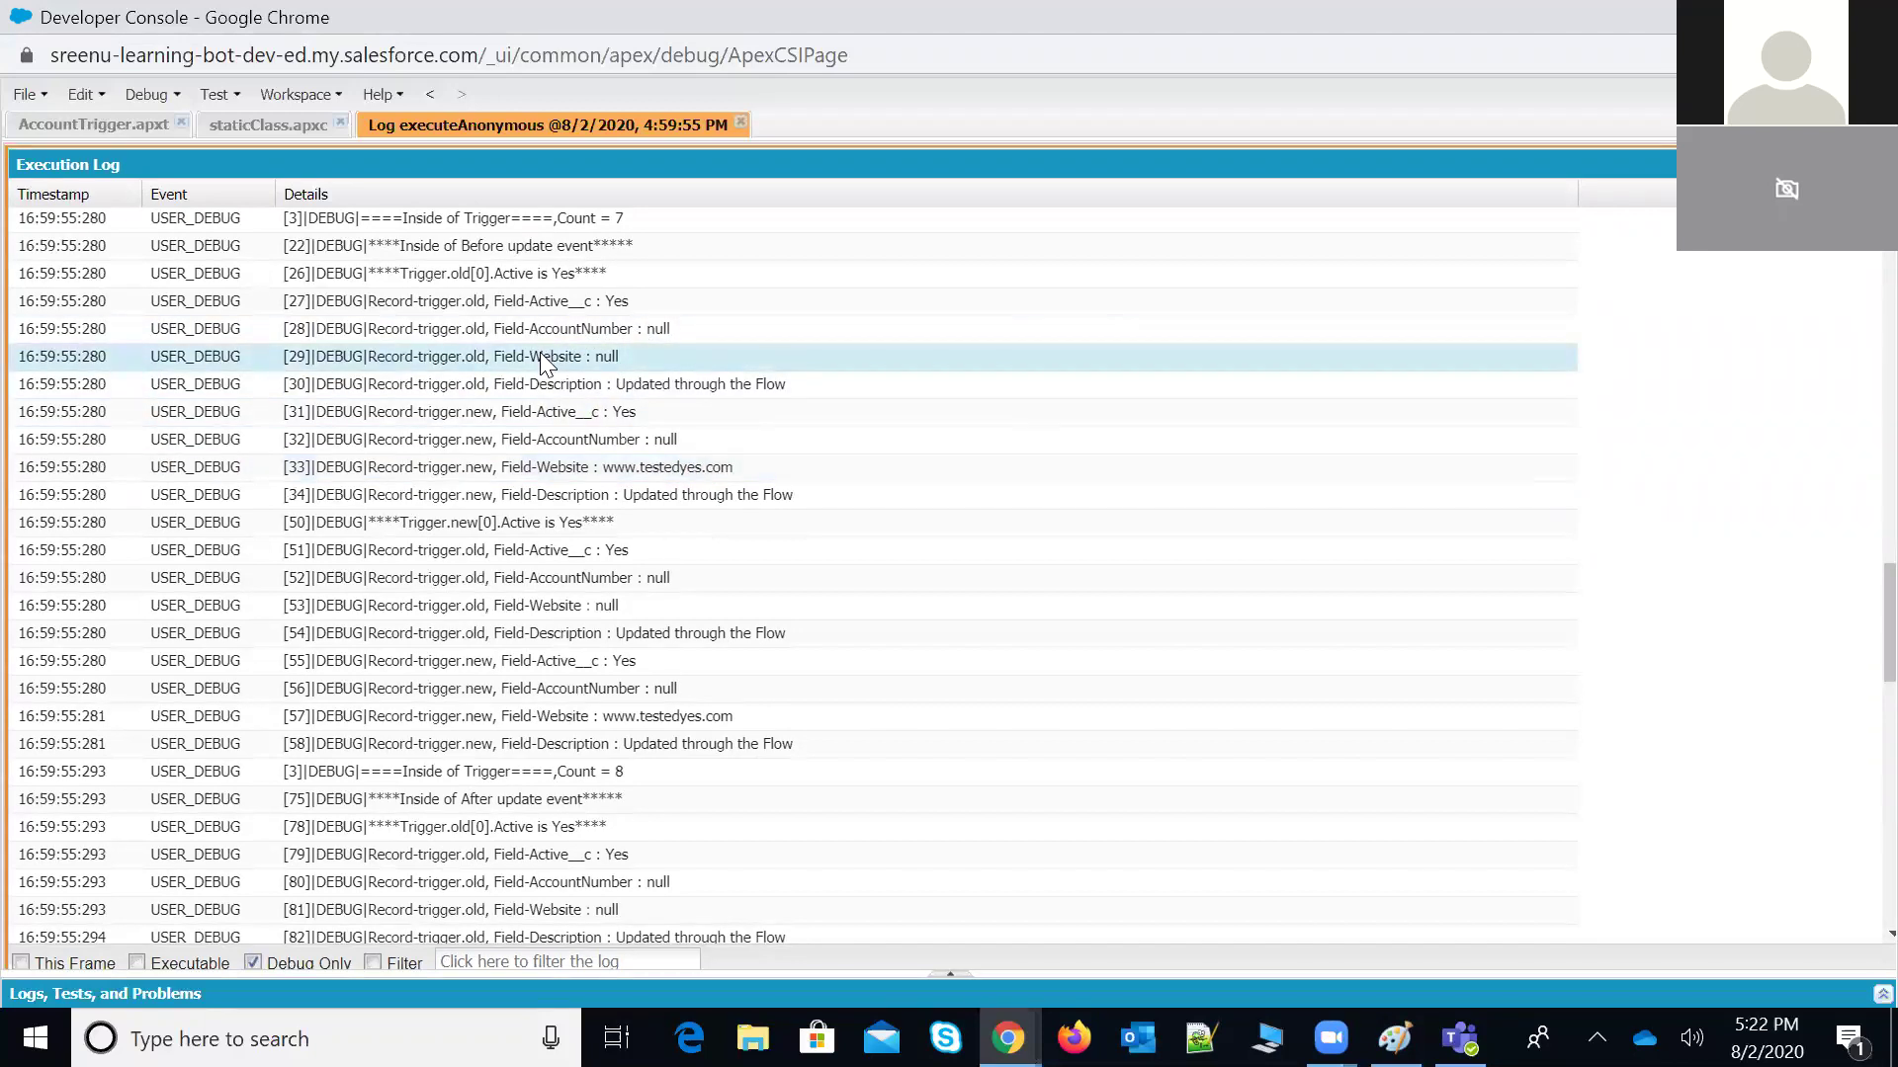
click(543, 469)
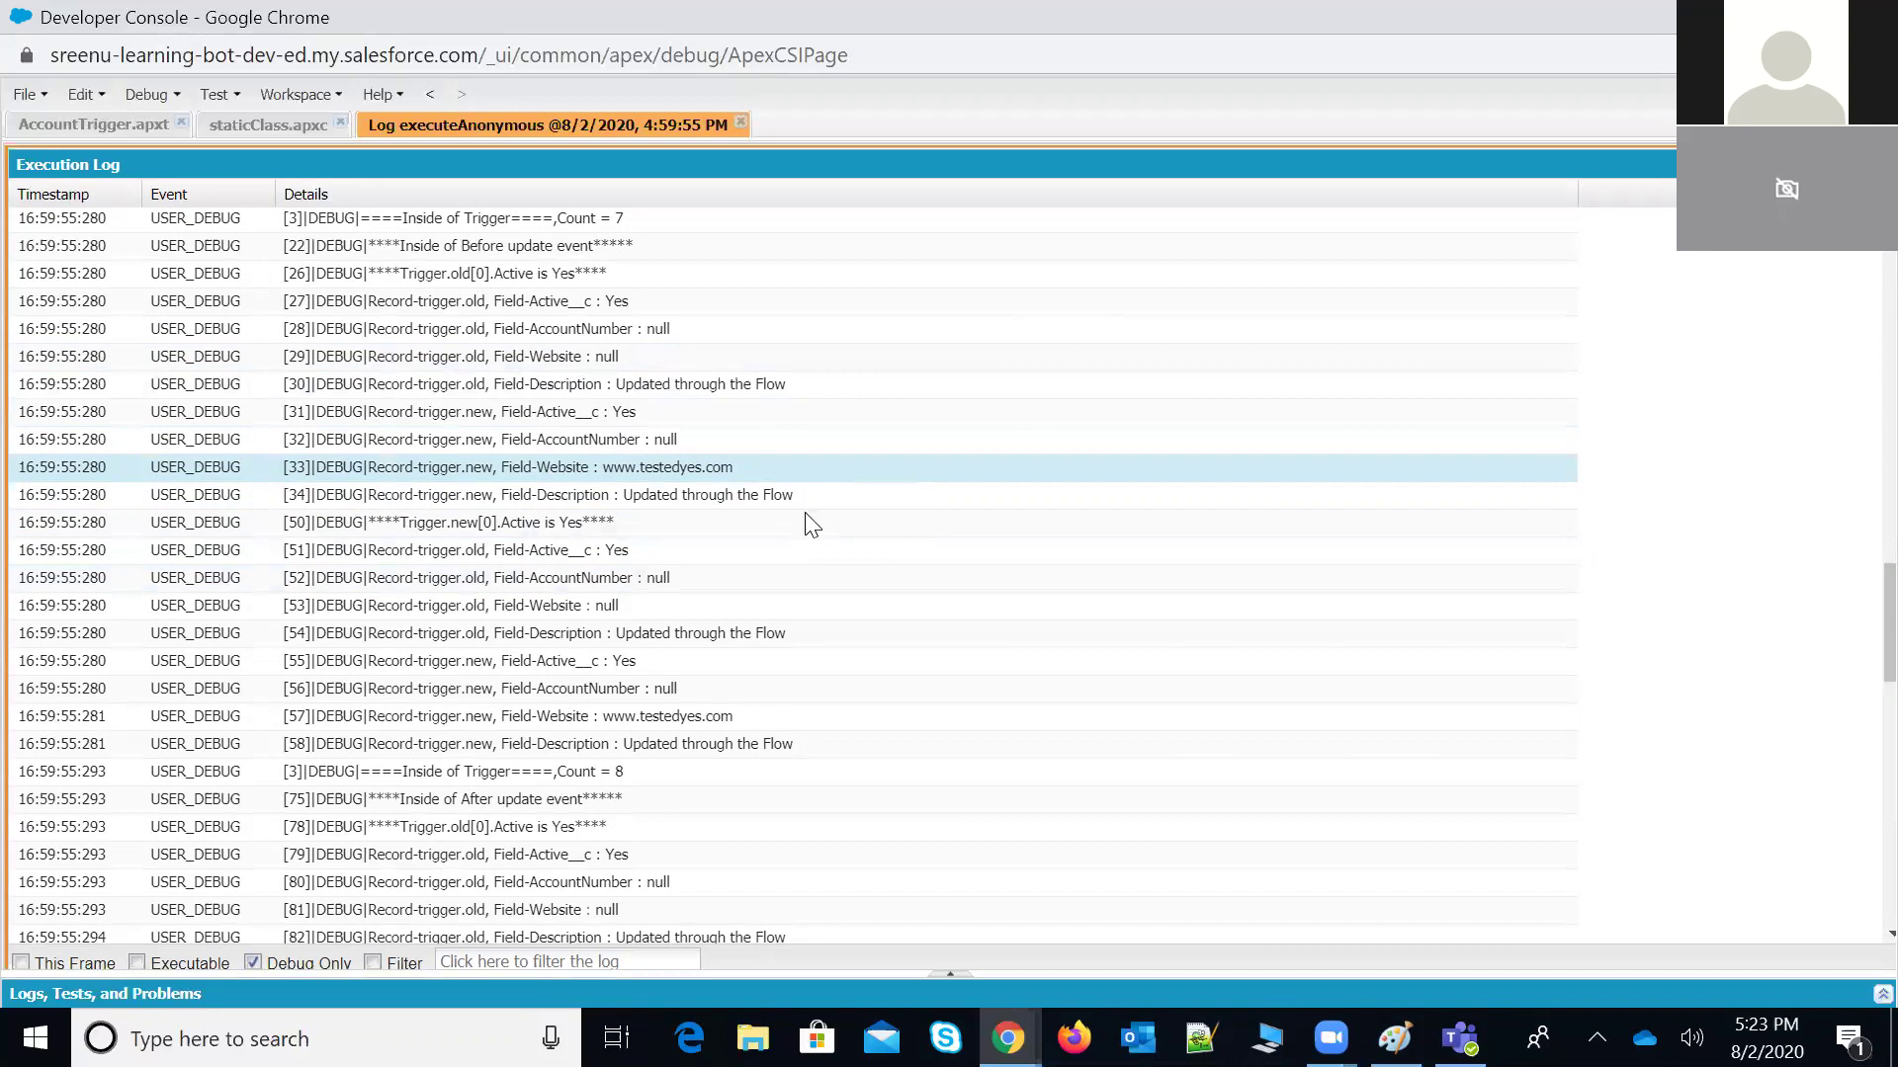
Compare the old and new Website values in the after update event at trigger count 8.
click(642, 770)
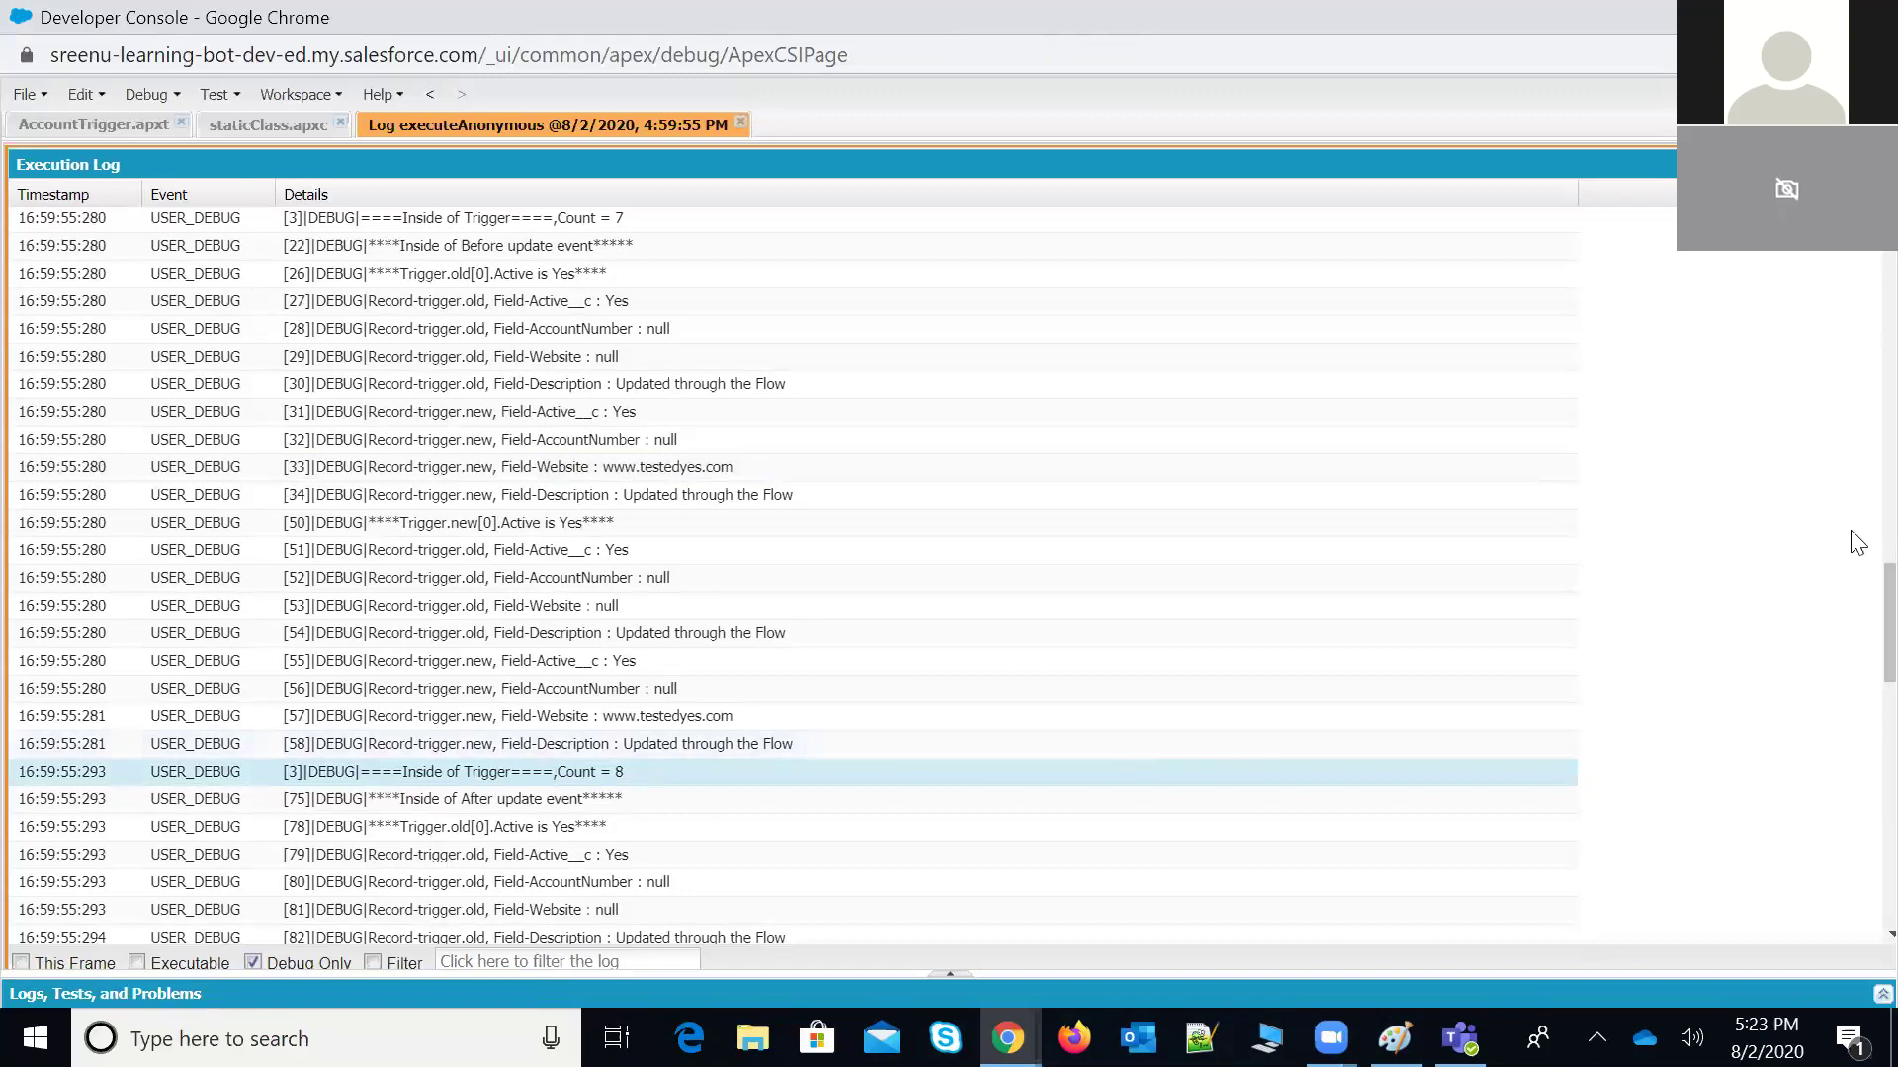
drag(1859, 620, 1858, 709)
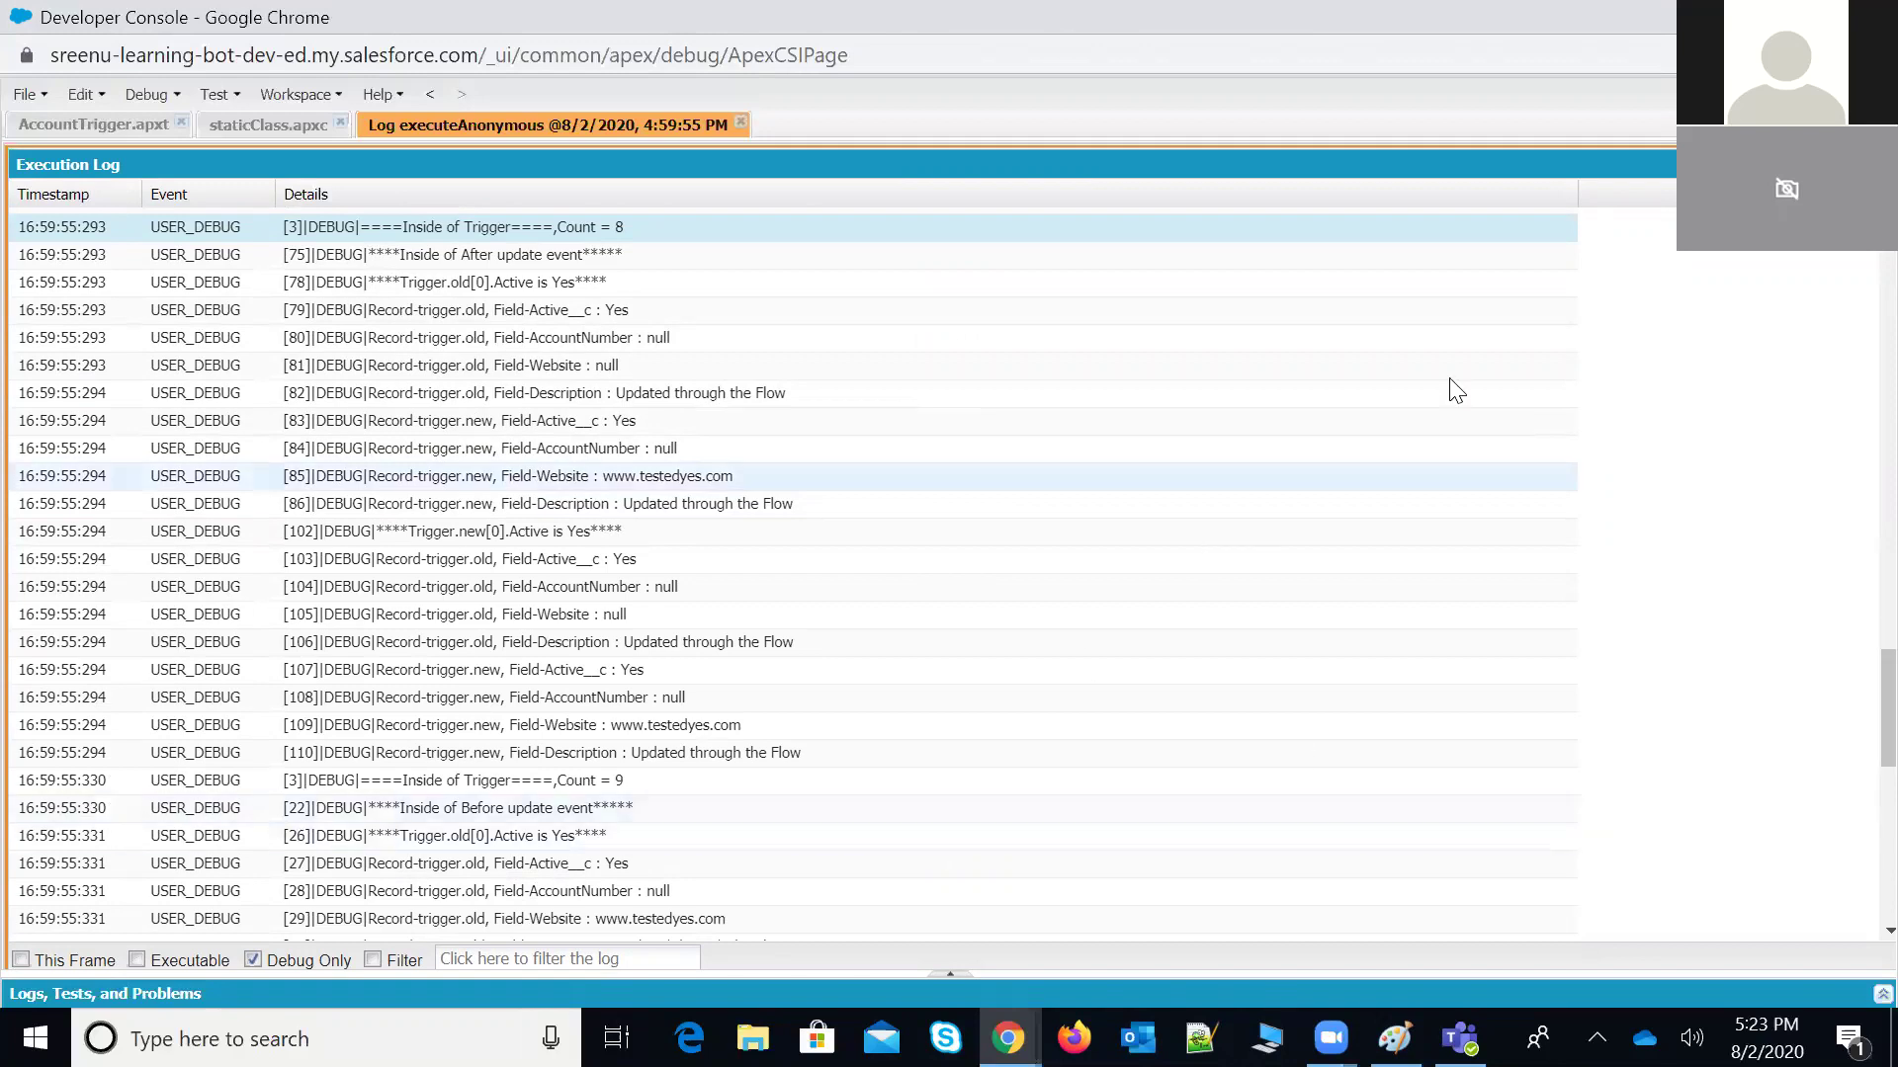
click(548, 371)
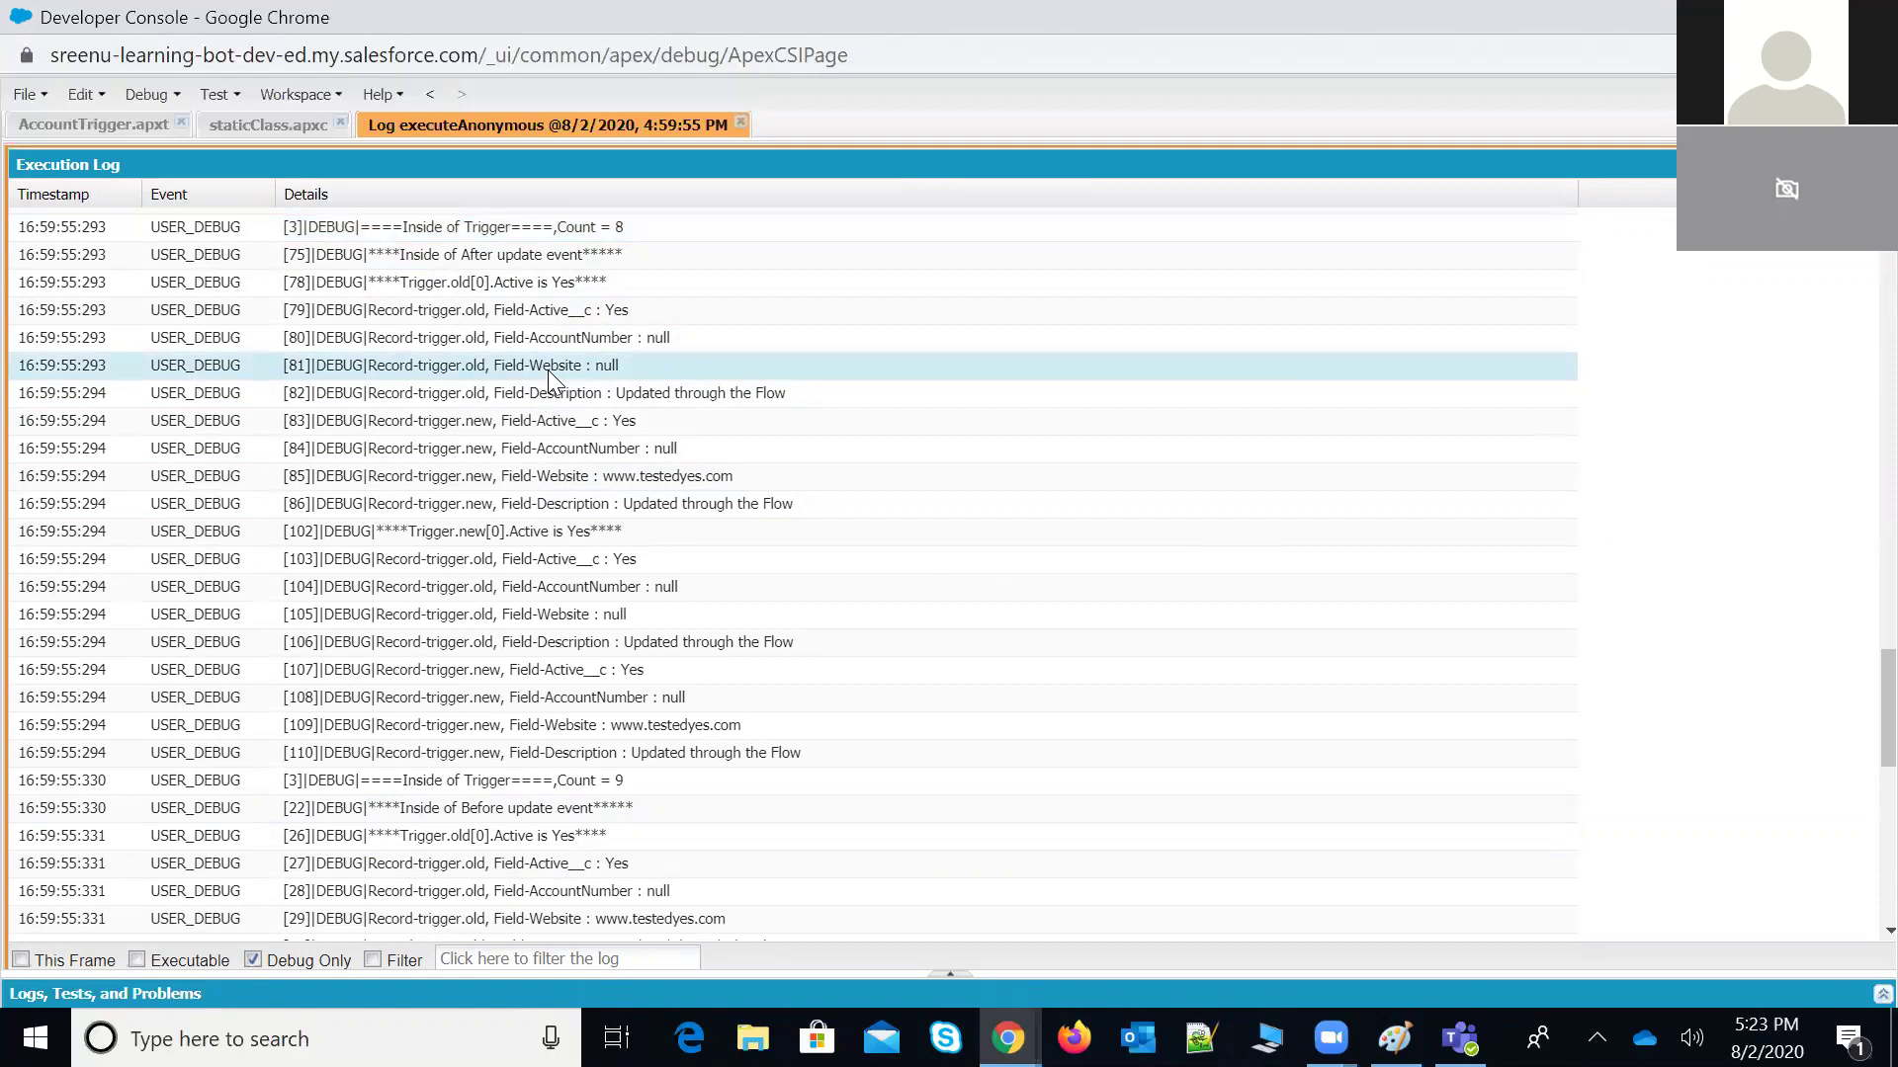
click(514, 476)
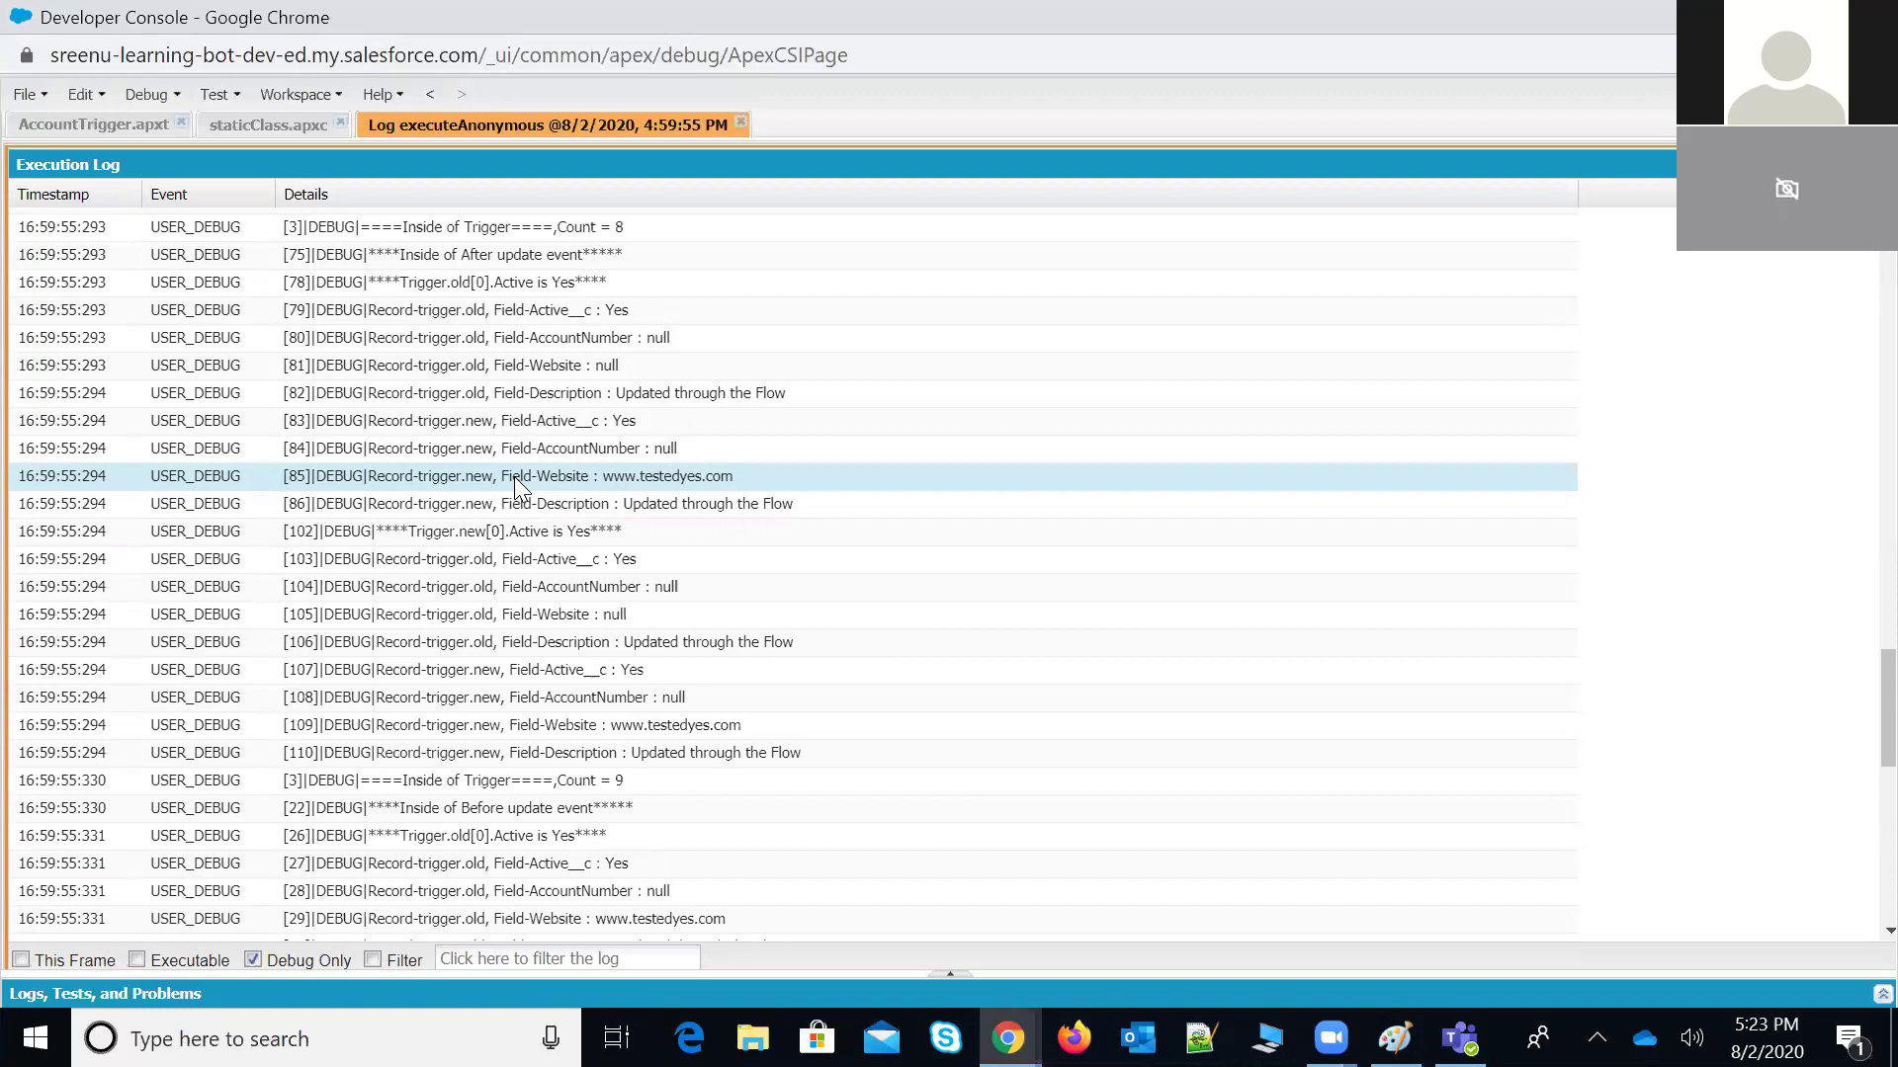
Inspect the Update Account Number action in Process Builder, and compare the old and new AccountNumber values in the Developer Console's before update event at count 9.
key(alt+Tab)
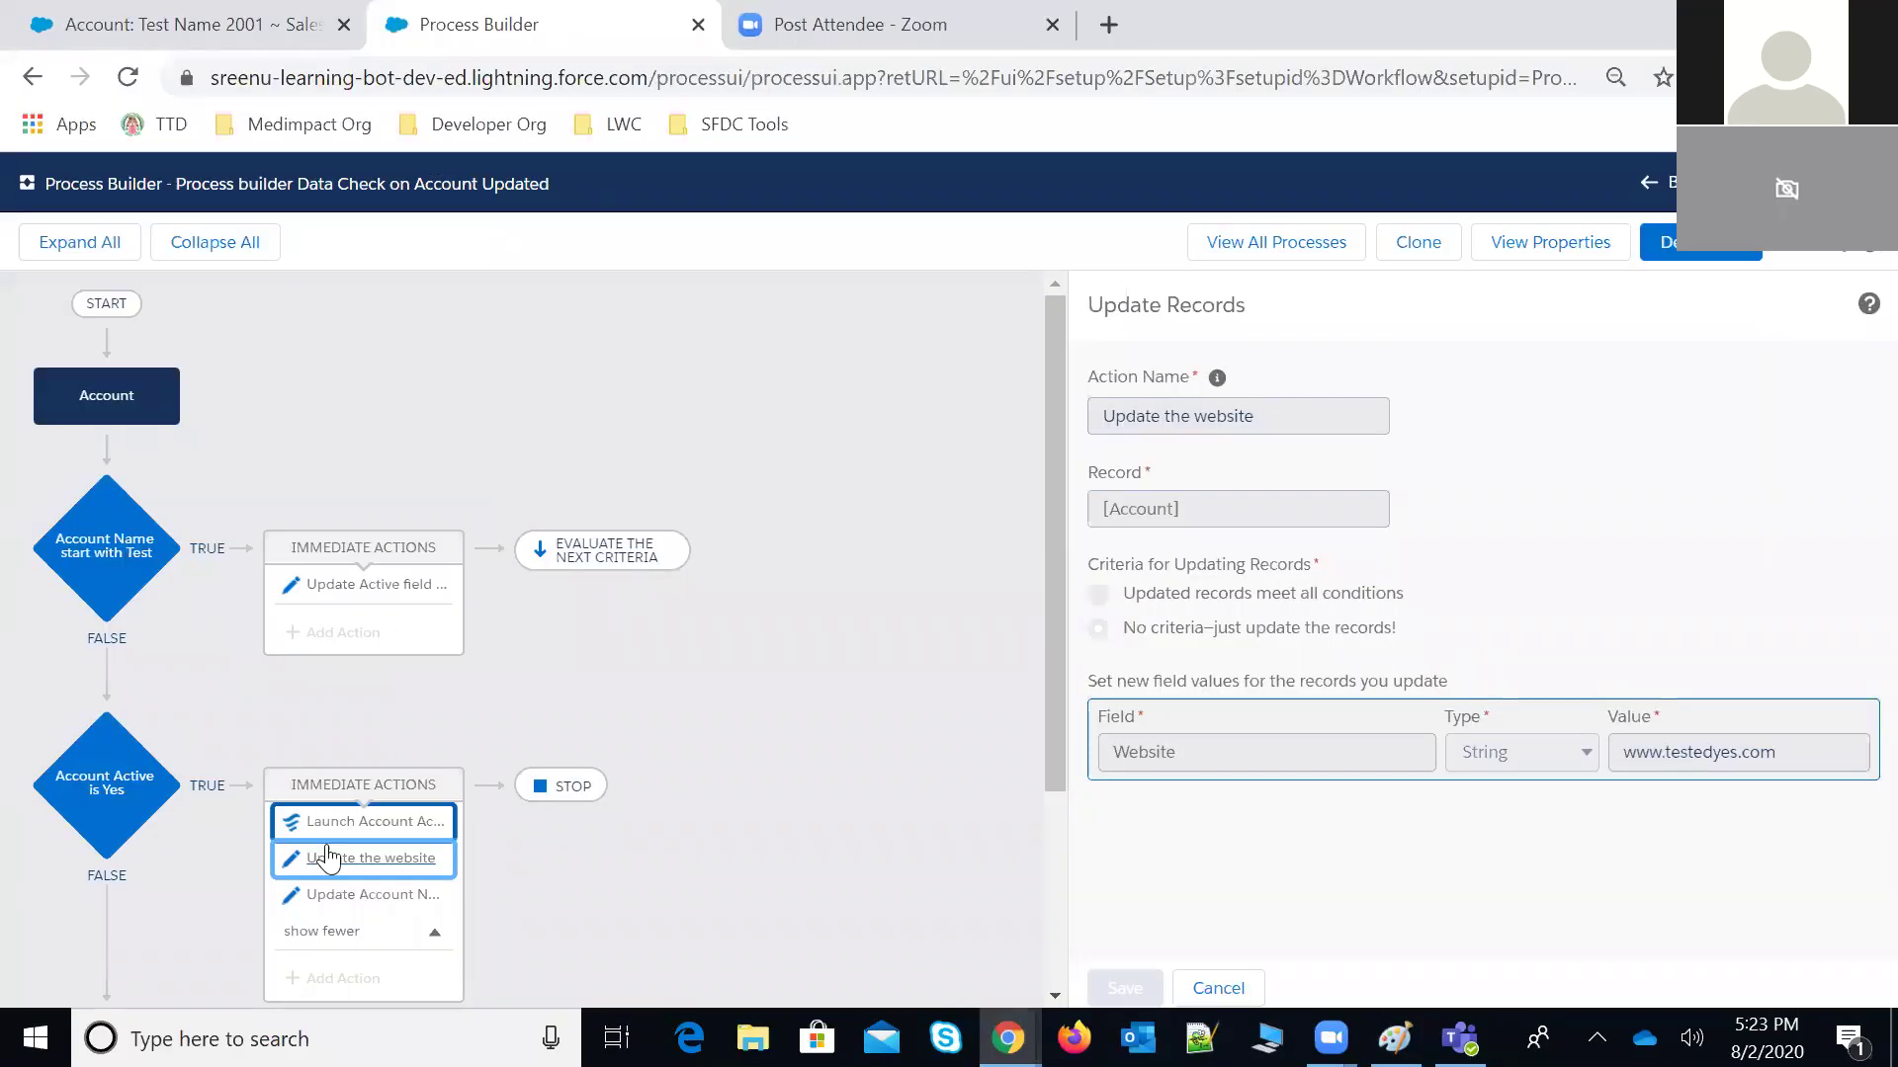
click(337, 895)
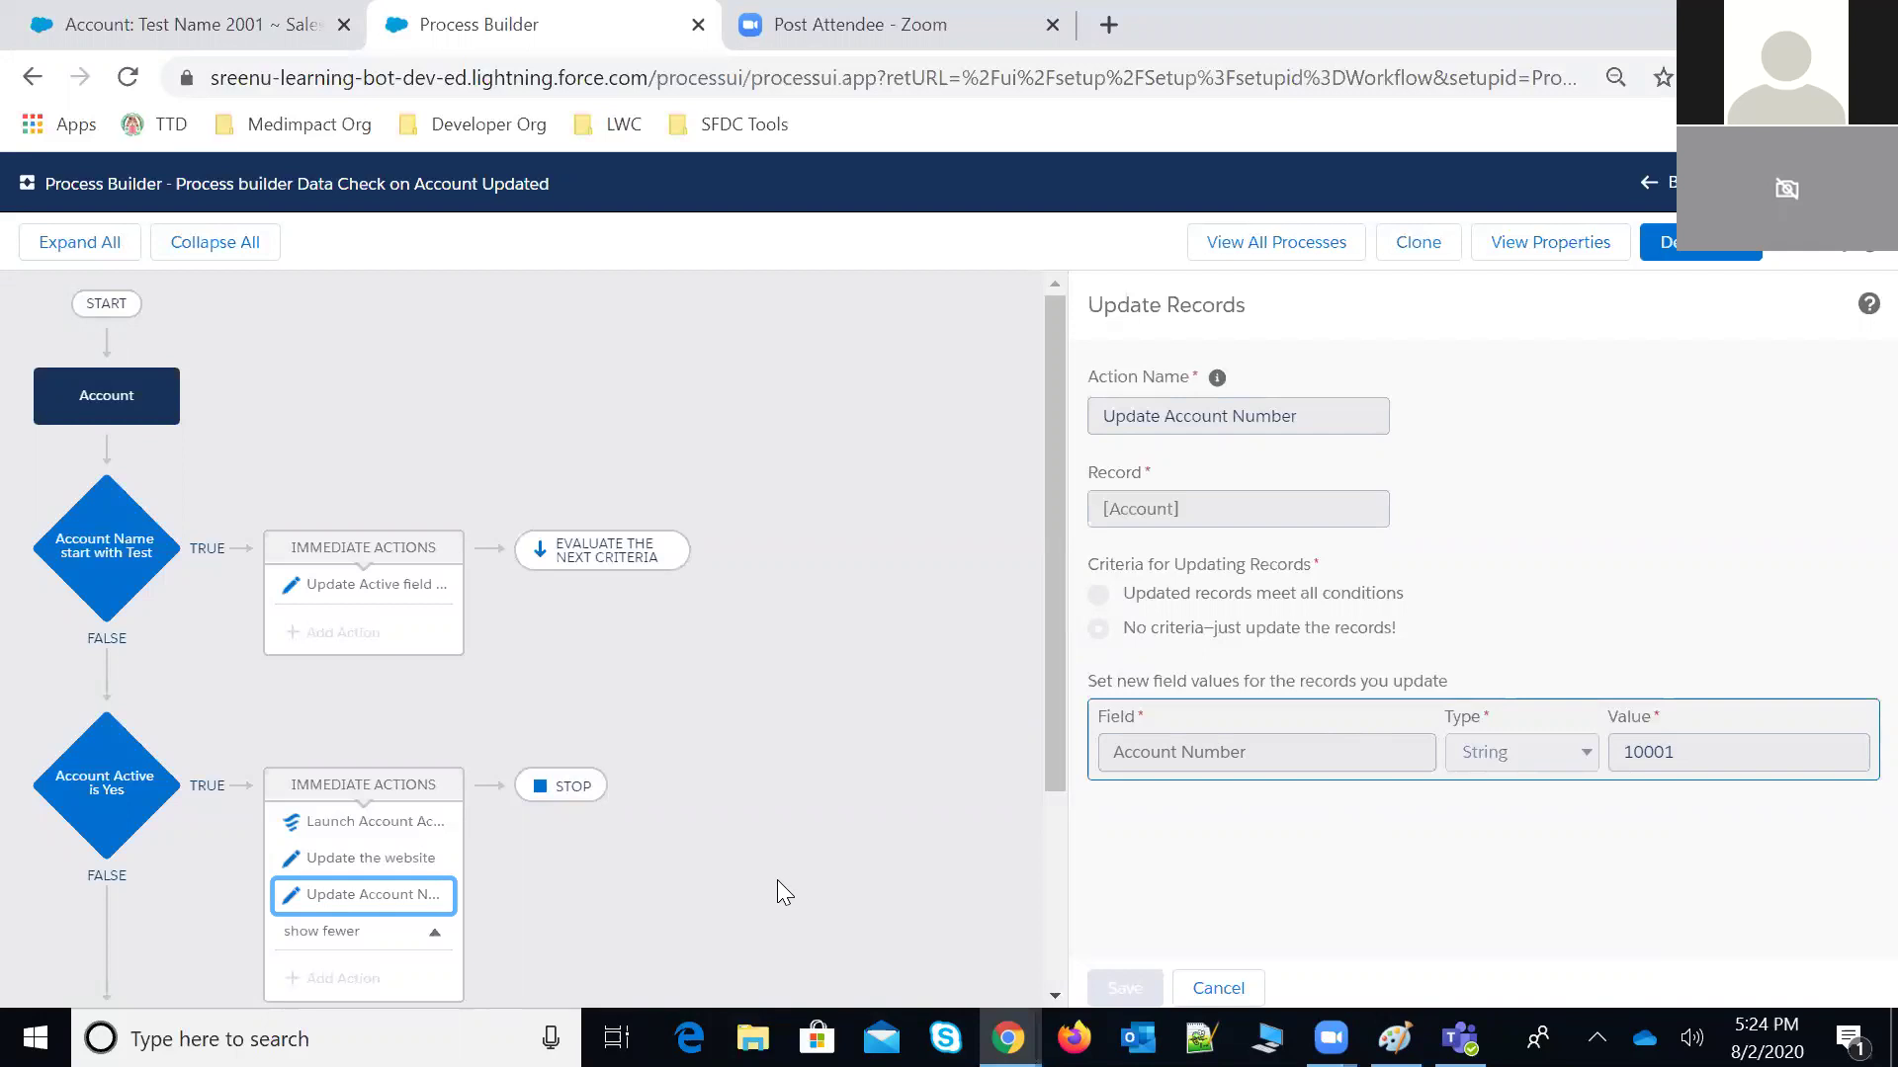
key(alt+Tab)
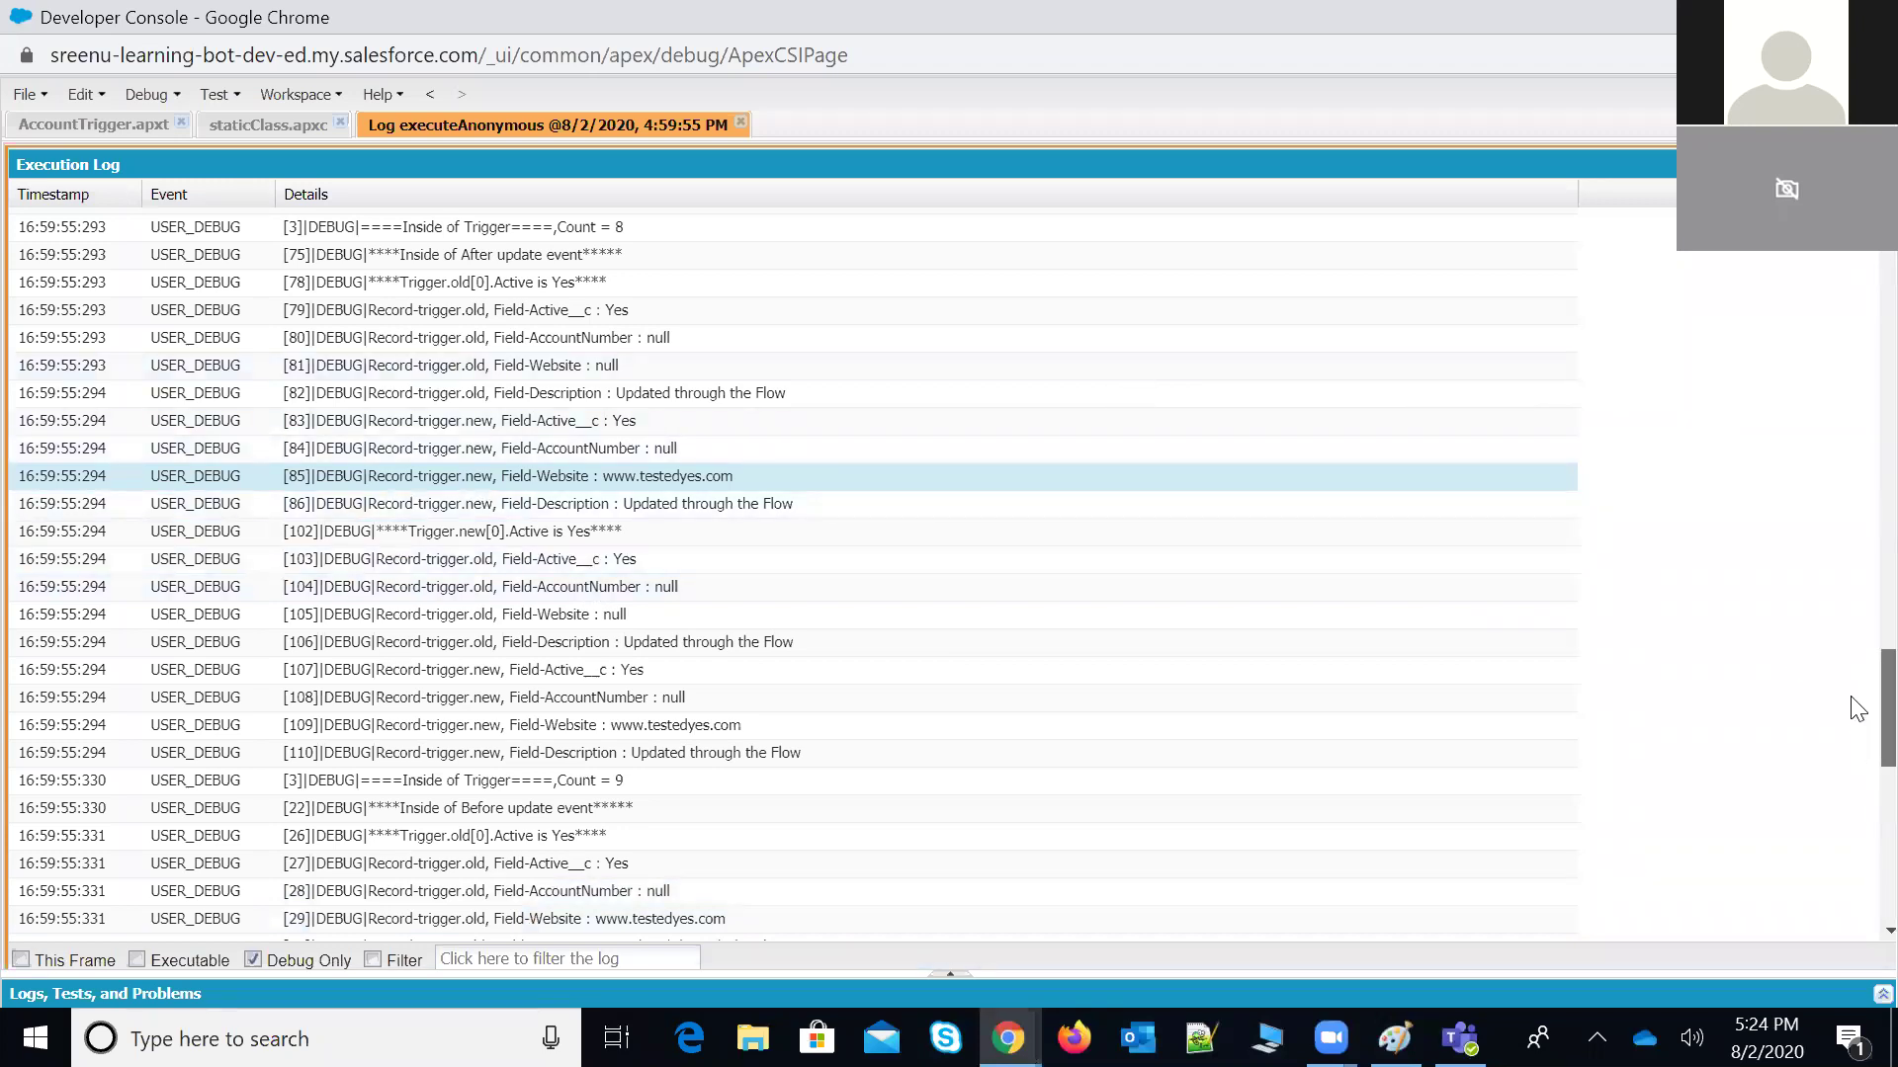
scroll(1858, 739, down, 1)
scroll(1858, 740, down, 6)
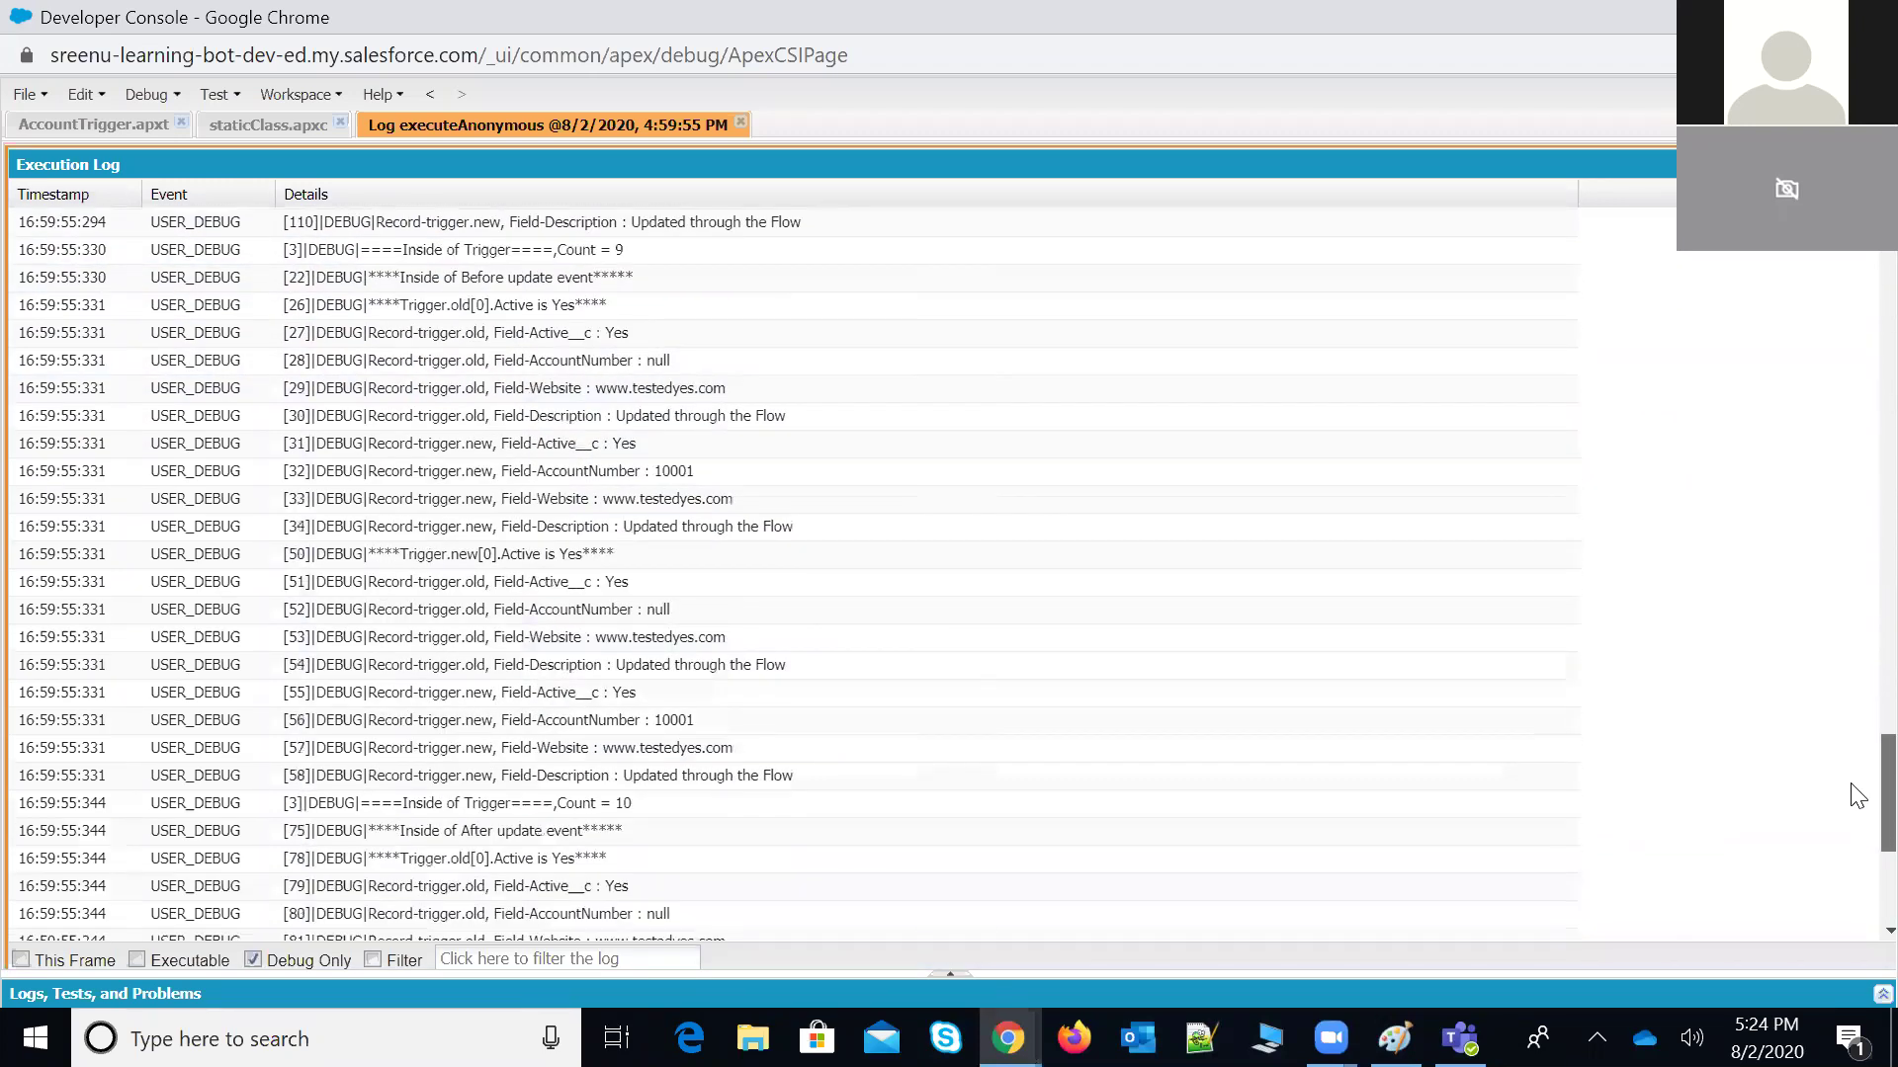
scroll(1858, 797, down, 1)
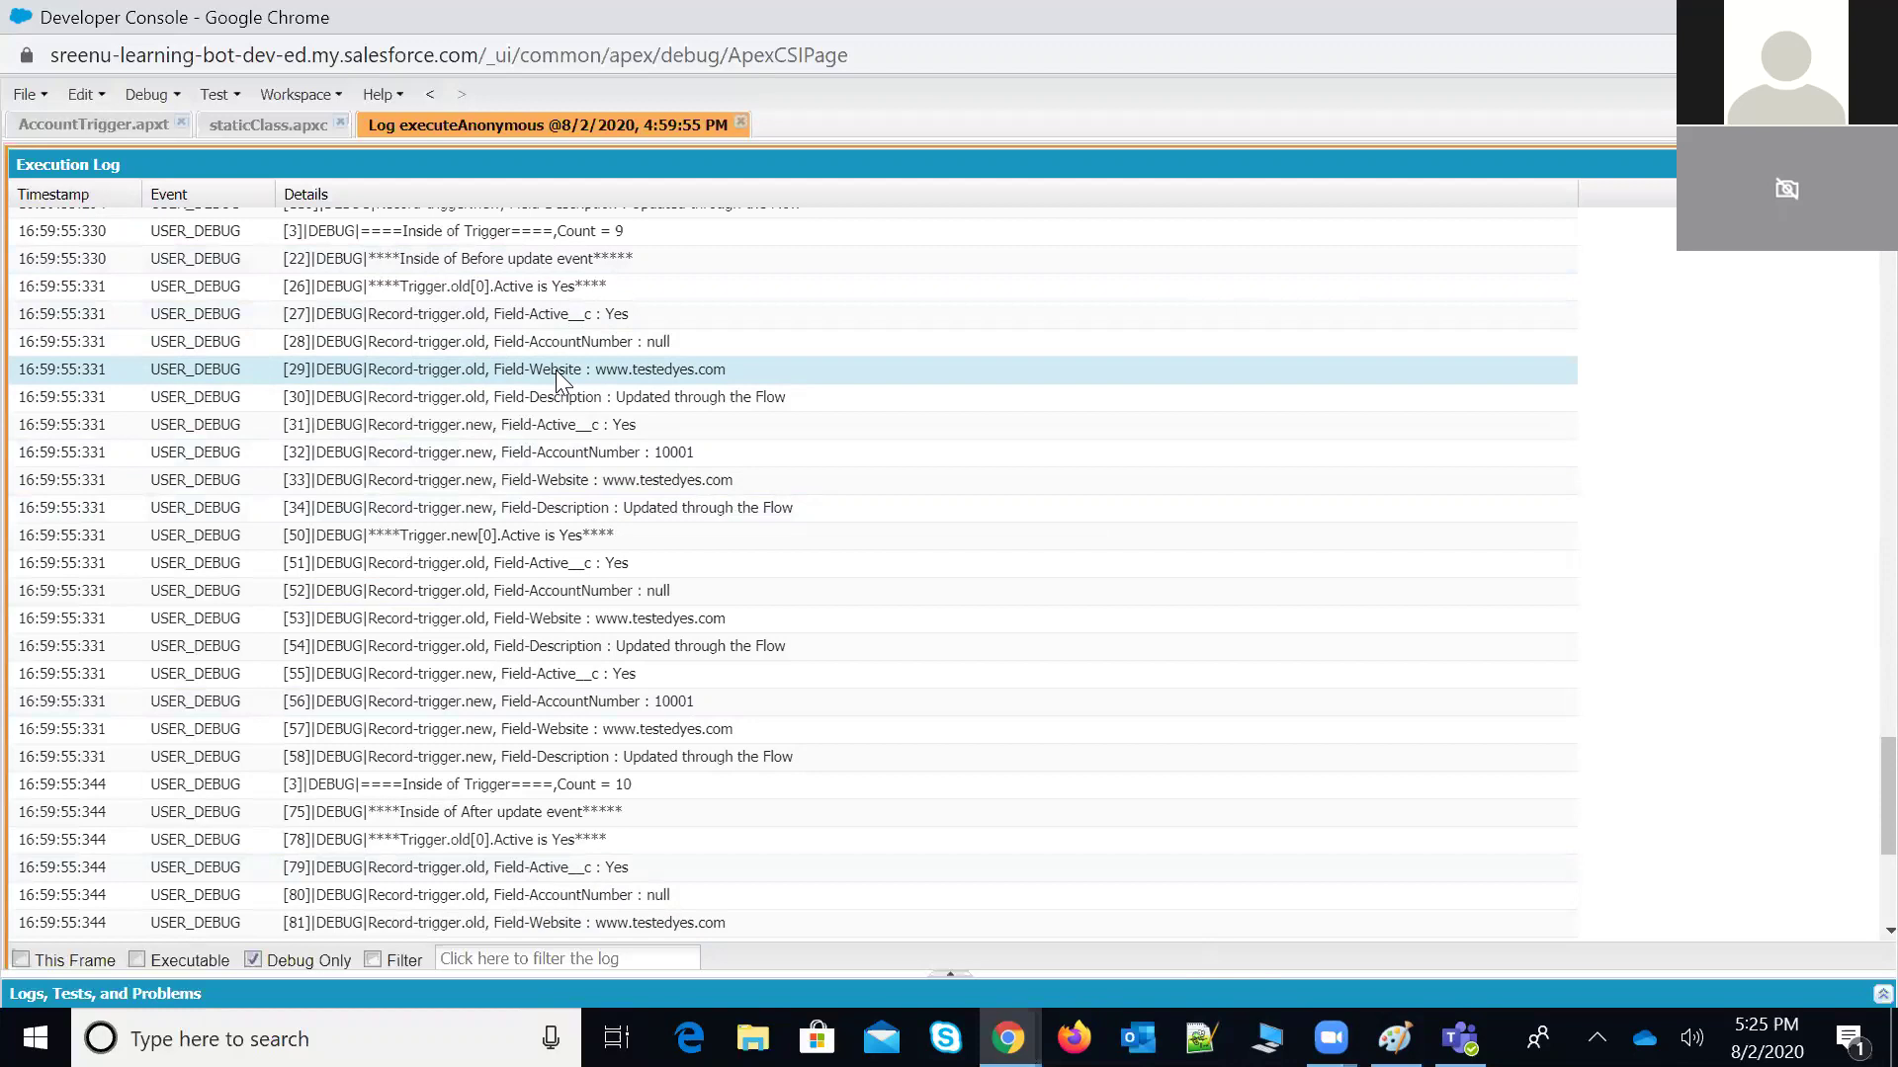
click(520, 340)
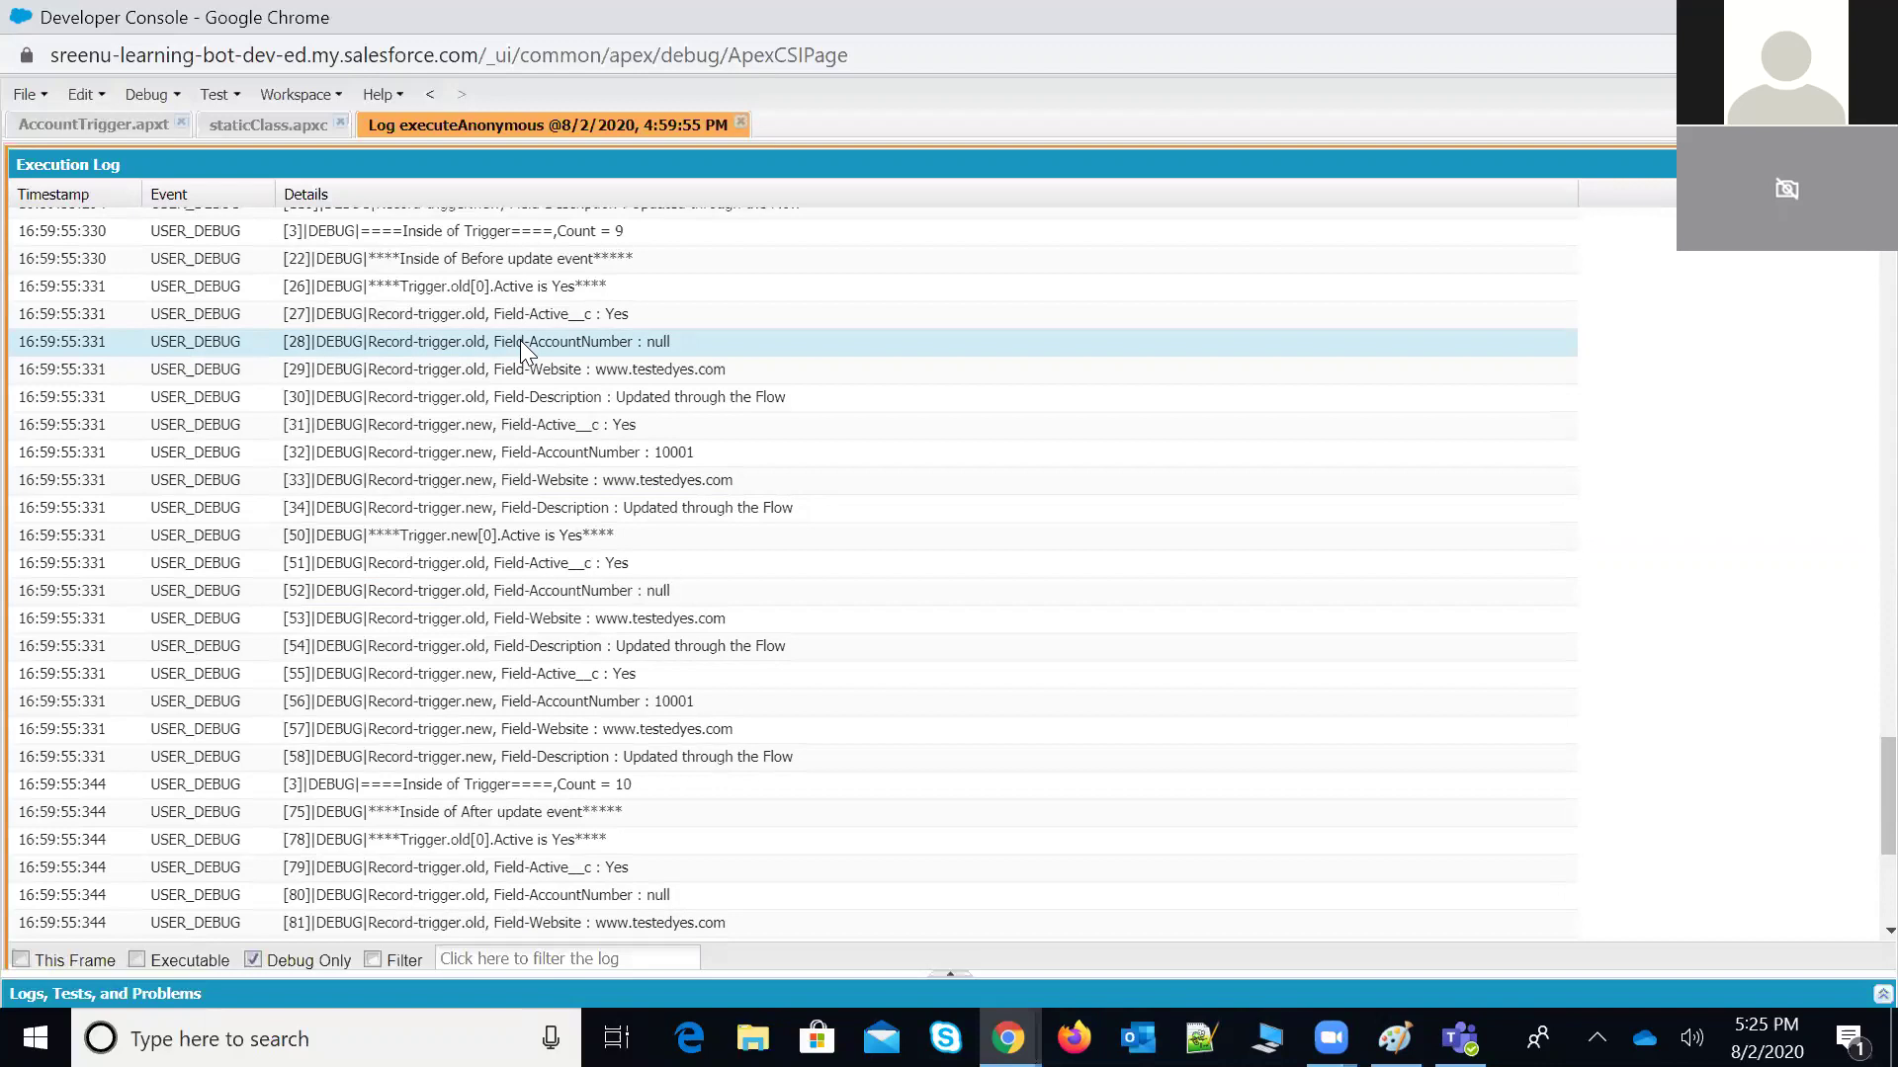
click(524, 456)
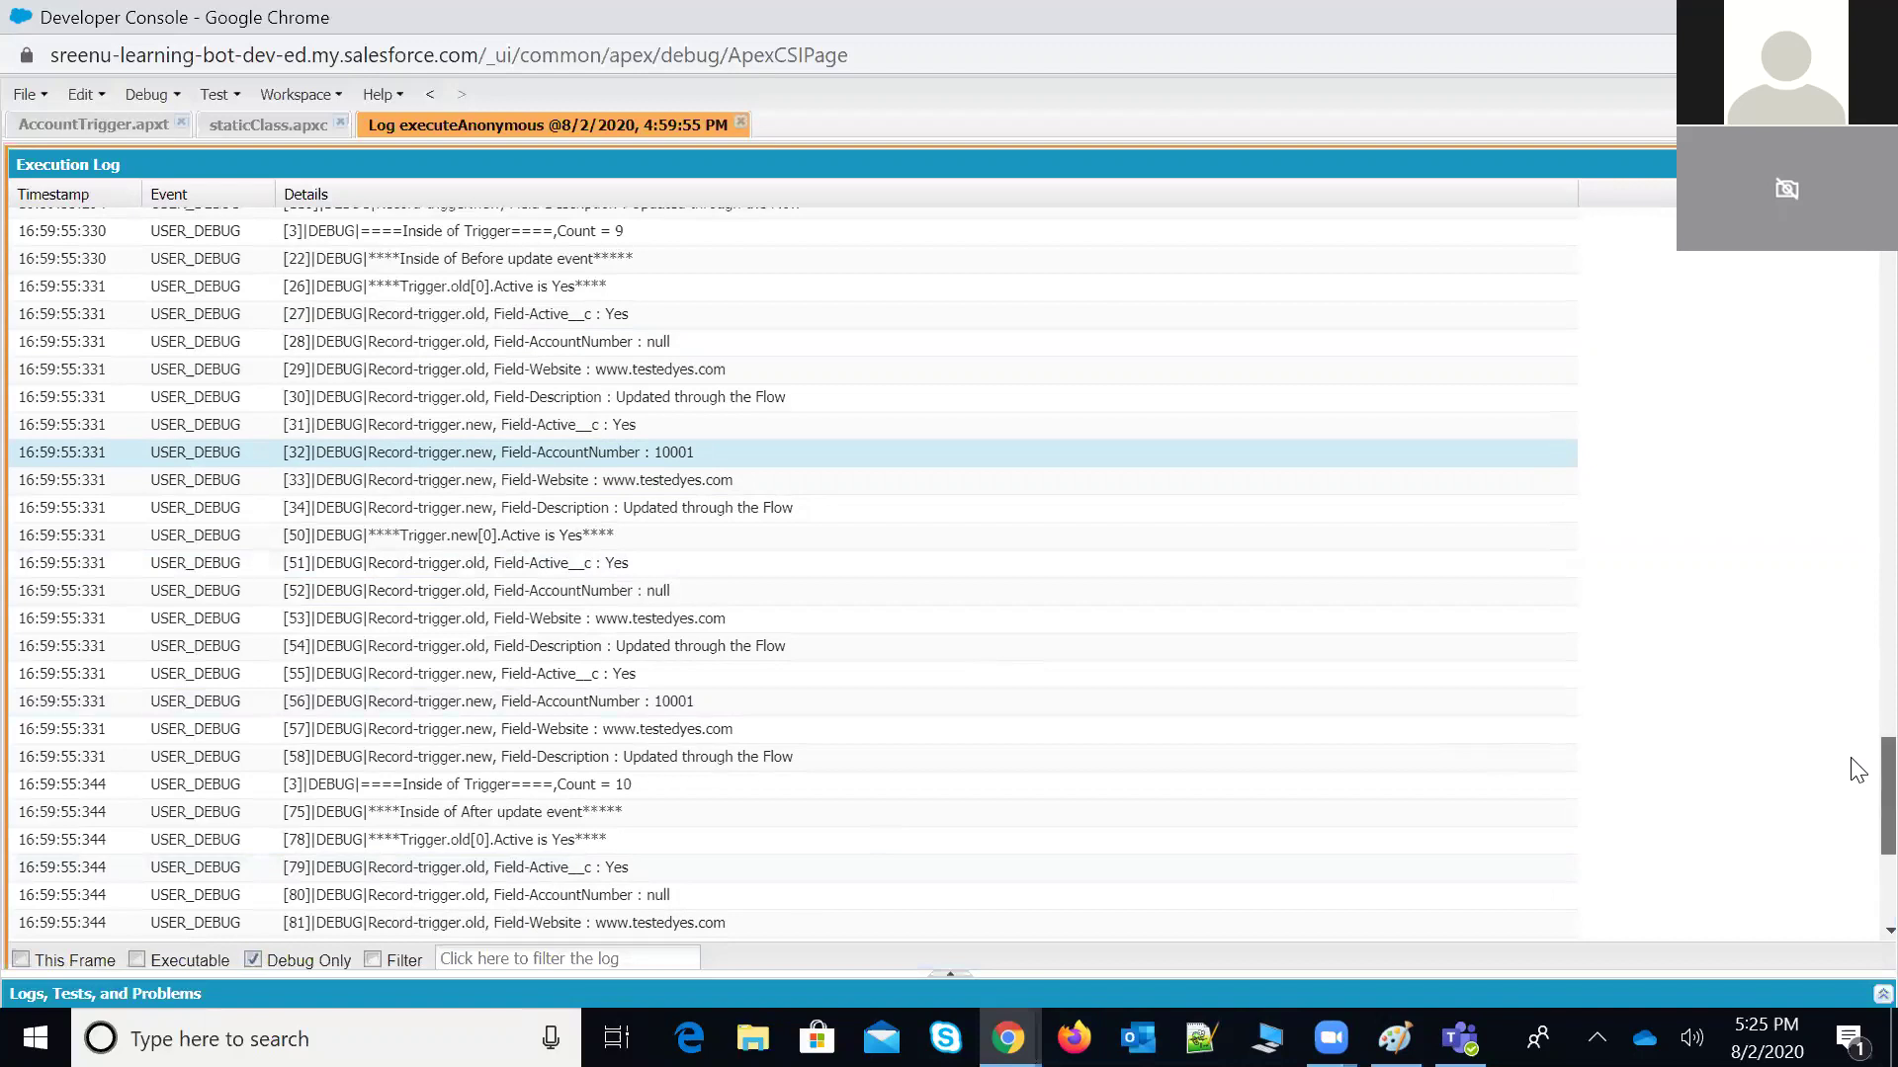
Examine the new Website and AccountNumber values in the log's after update event at trigger count 10.
scroll(1857, 781, down, 2)
scroll(1856, 802, down, 3)
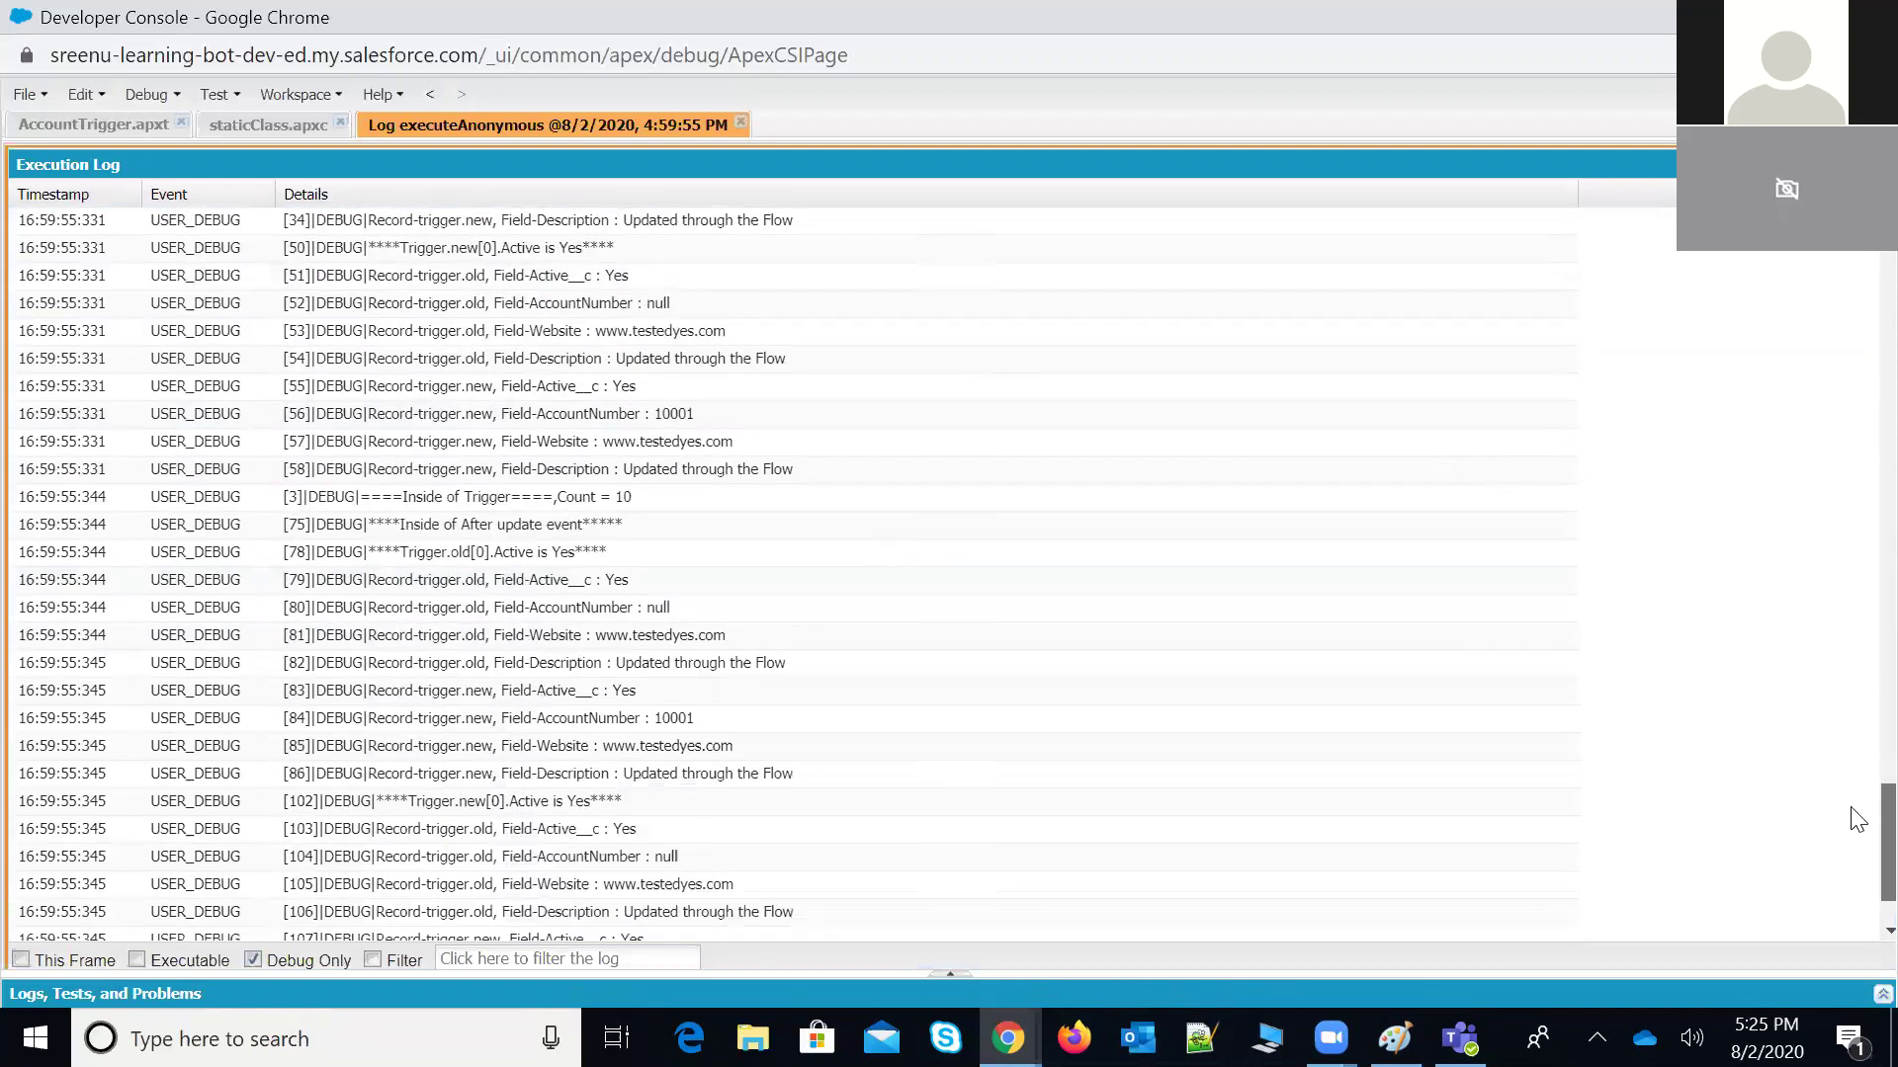
scroll(1857, 830, up, 10)
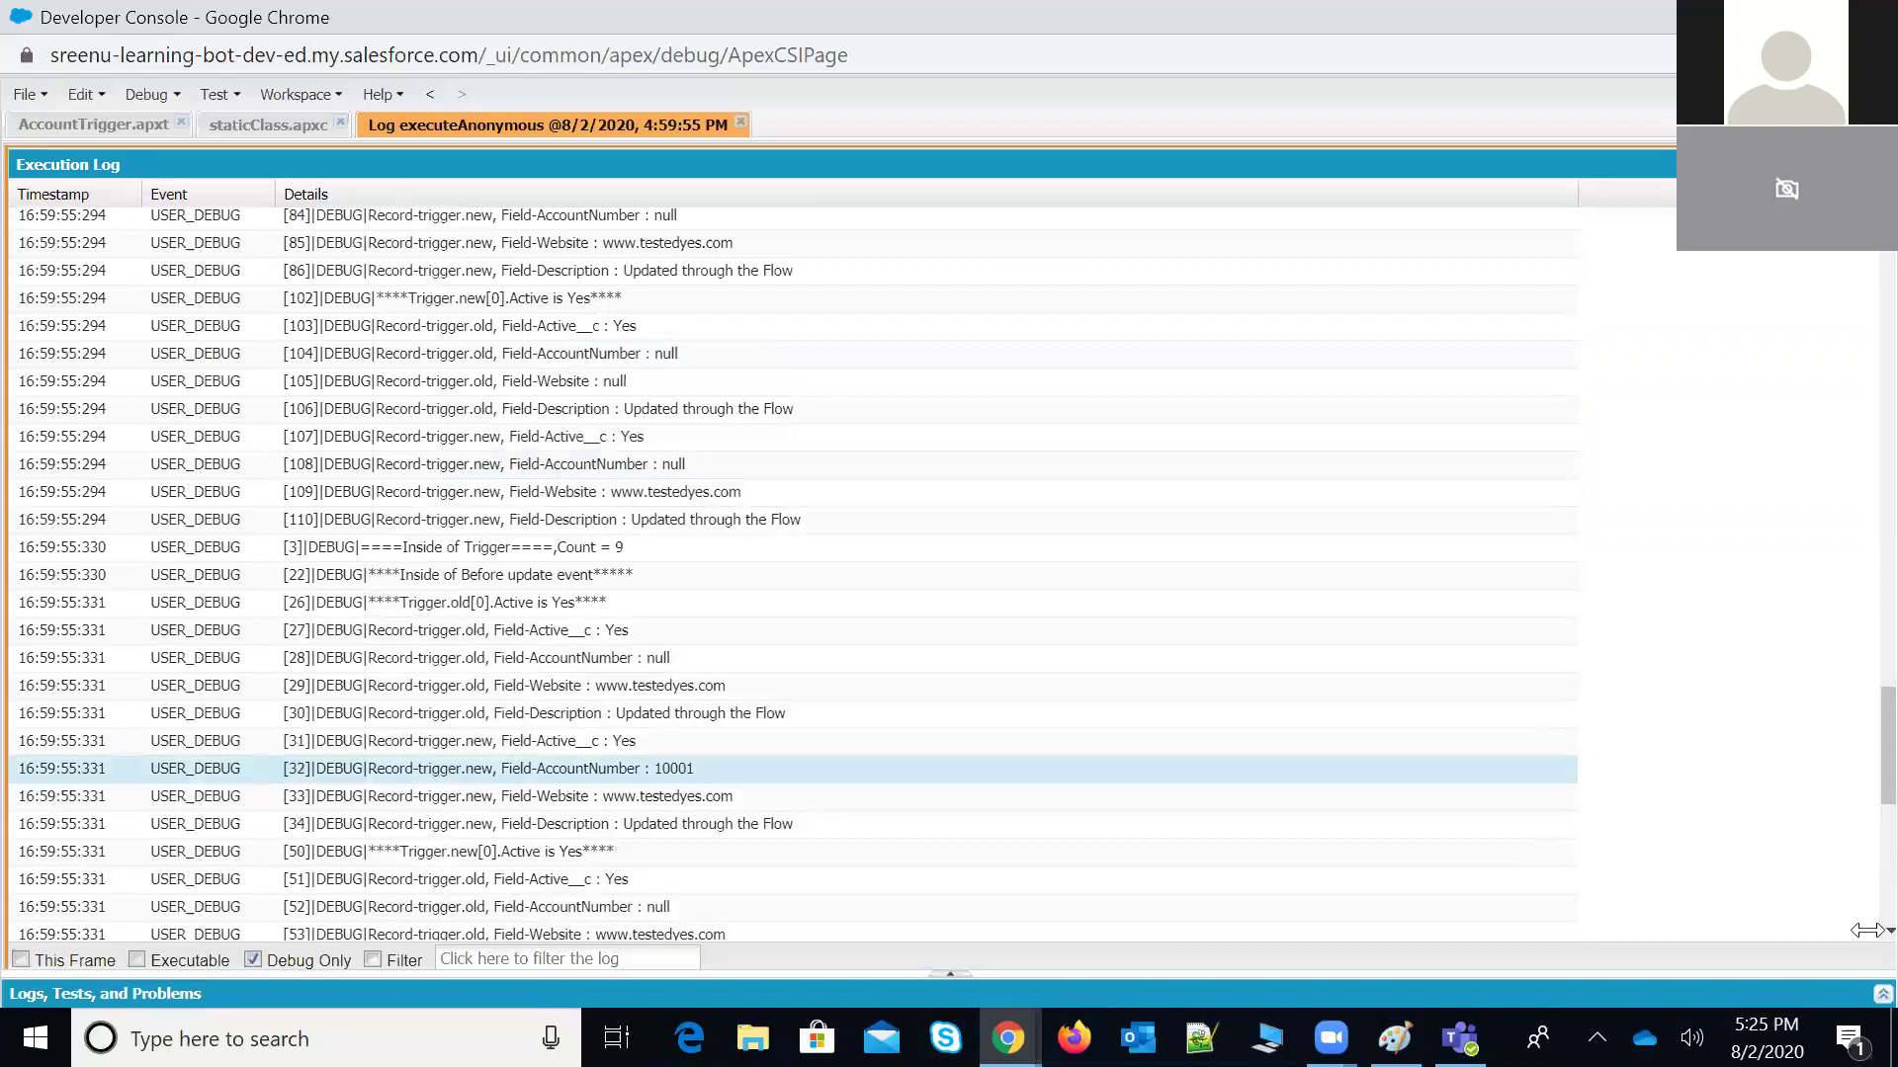
scroll(1853, 929, down, 1)
scroll(1856, 939, down, 7)
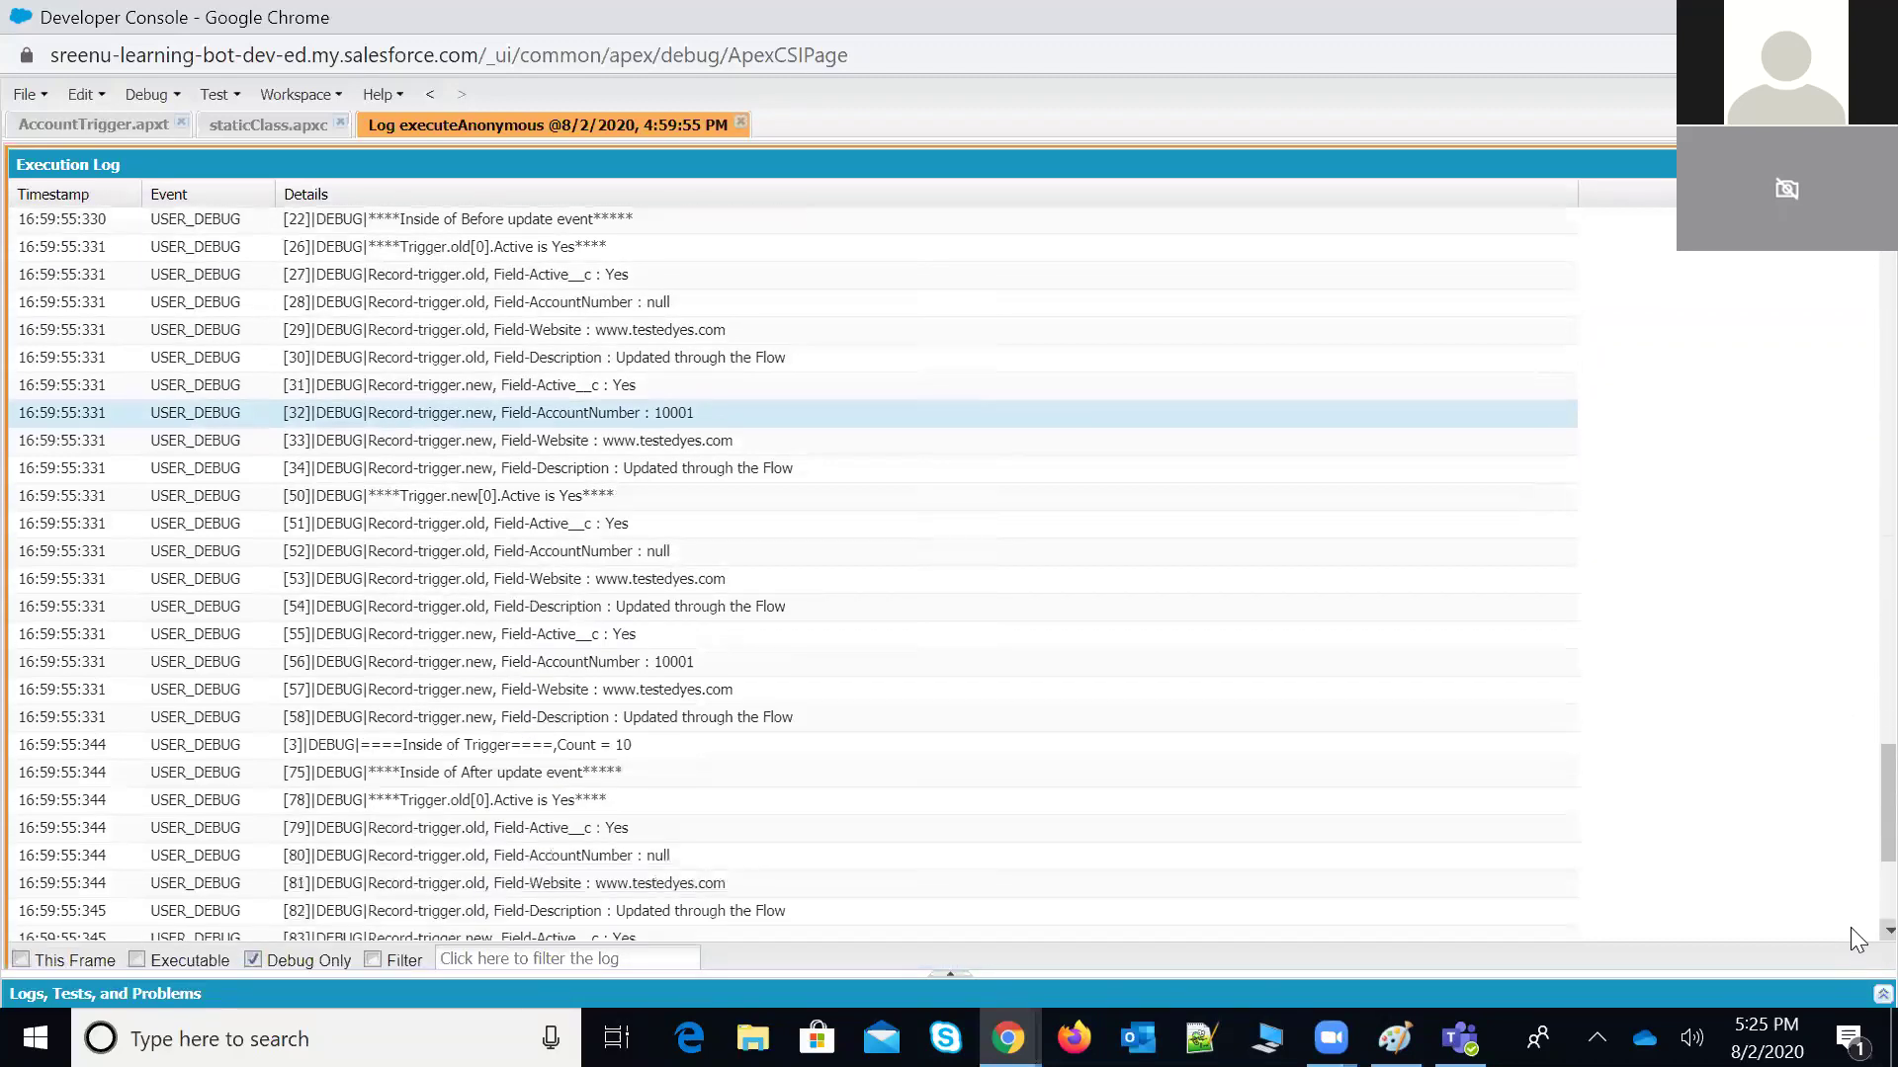
scroll(1857, 939, down, 1)
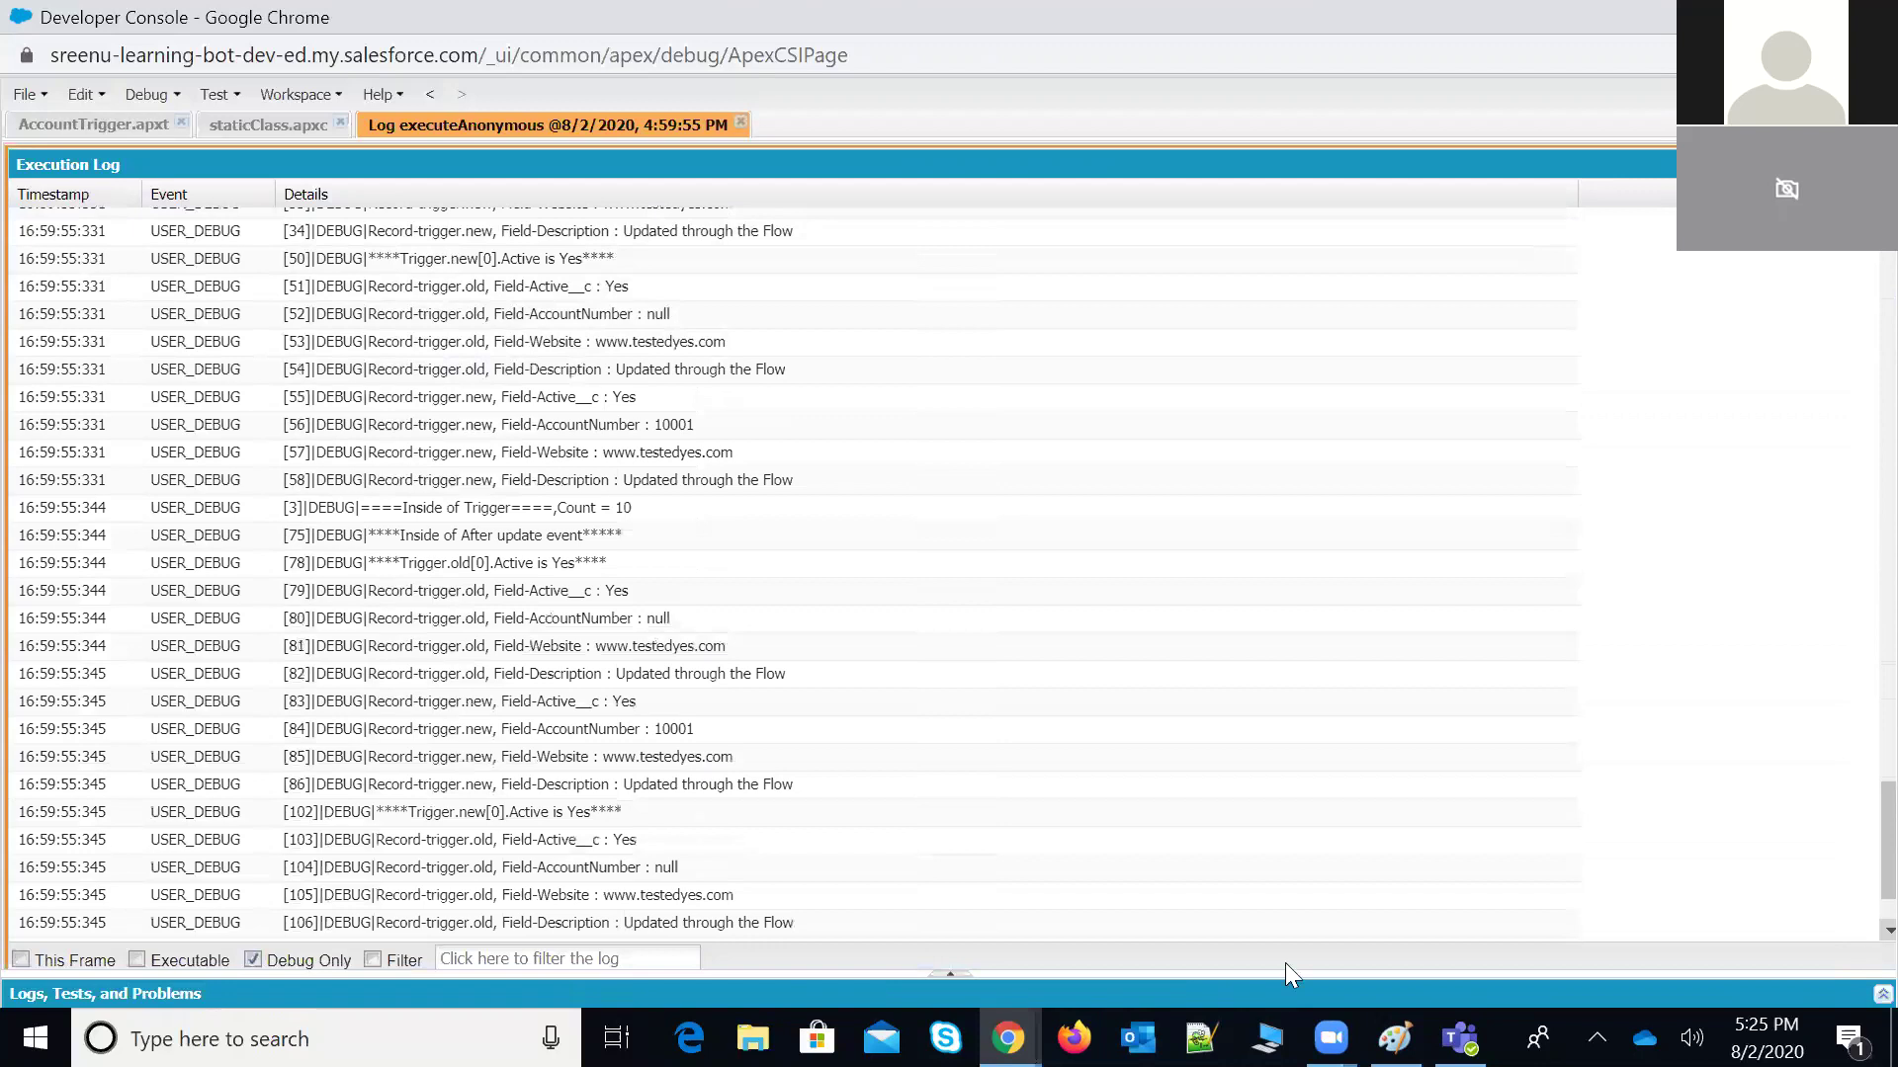
click(828, 759)
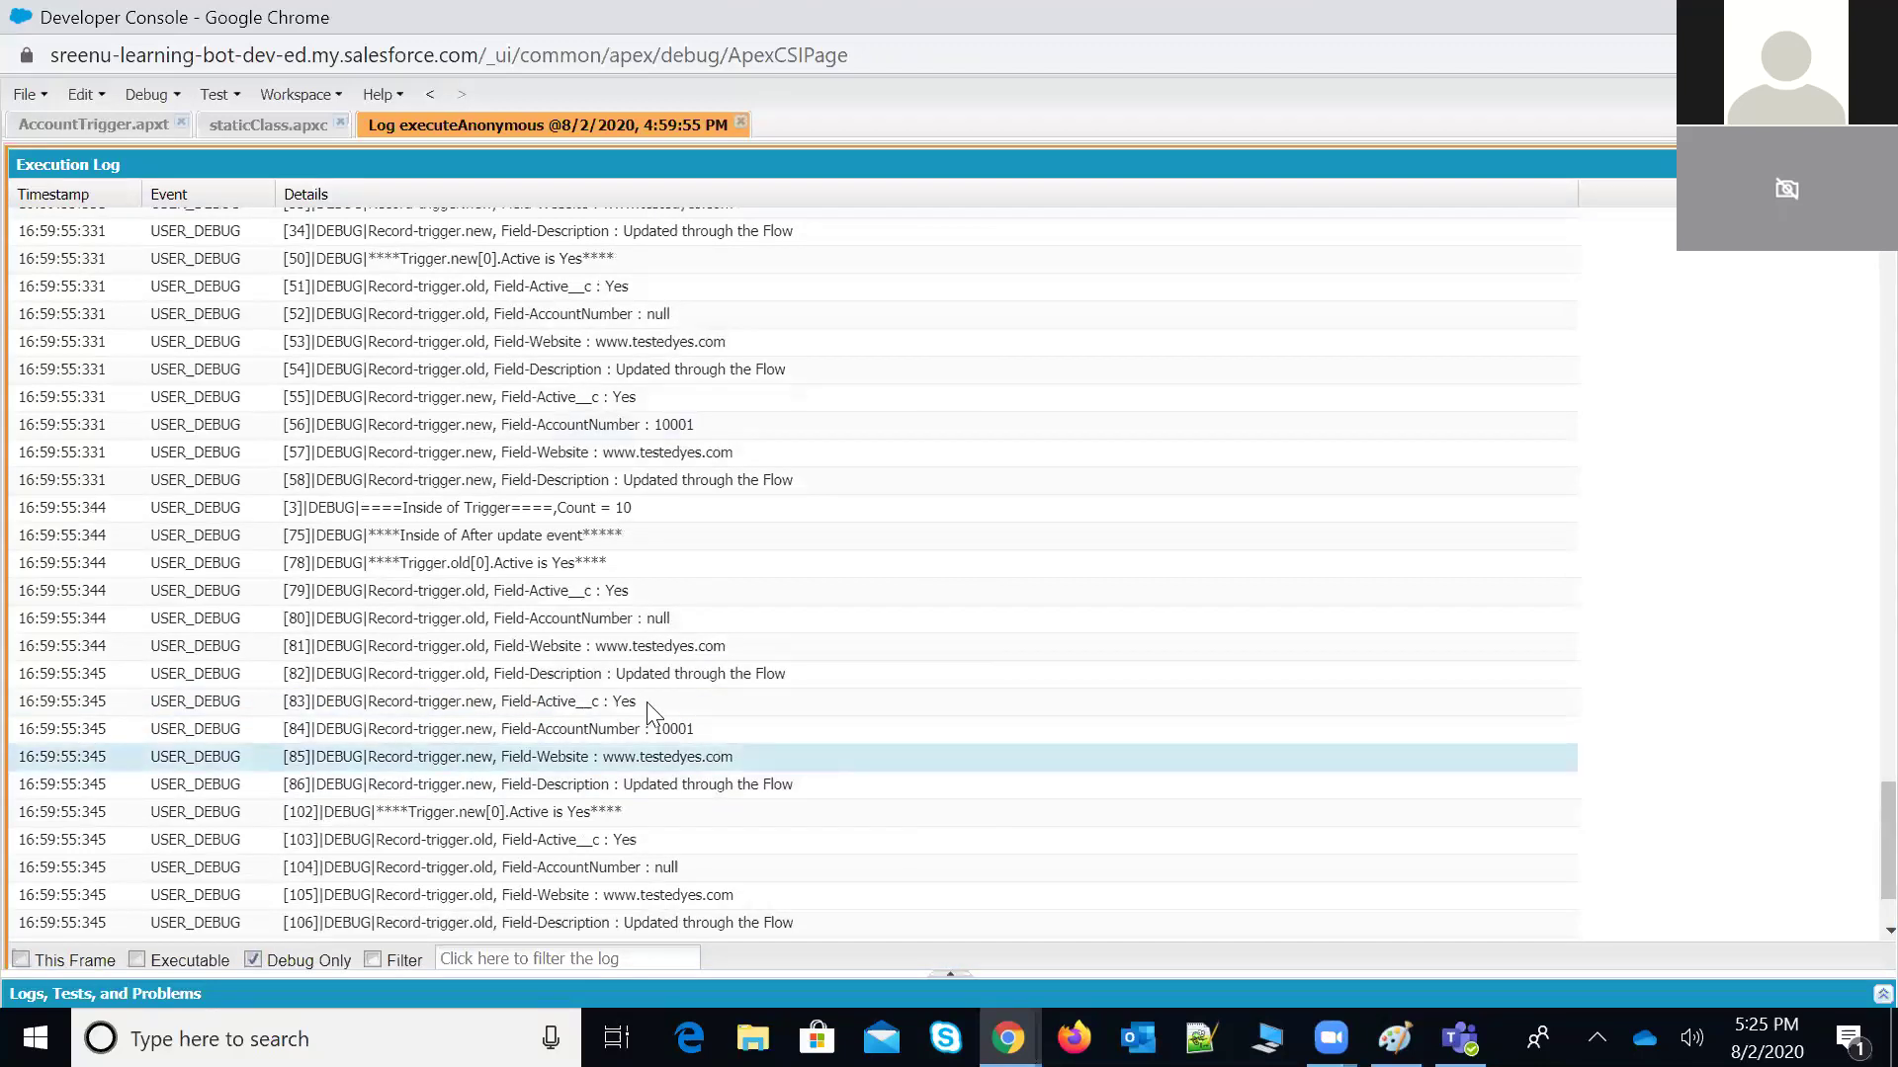
click(588, 727)
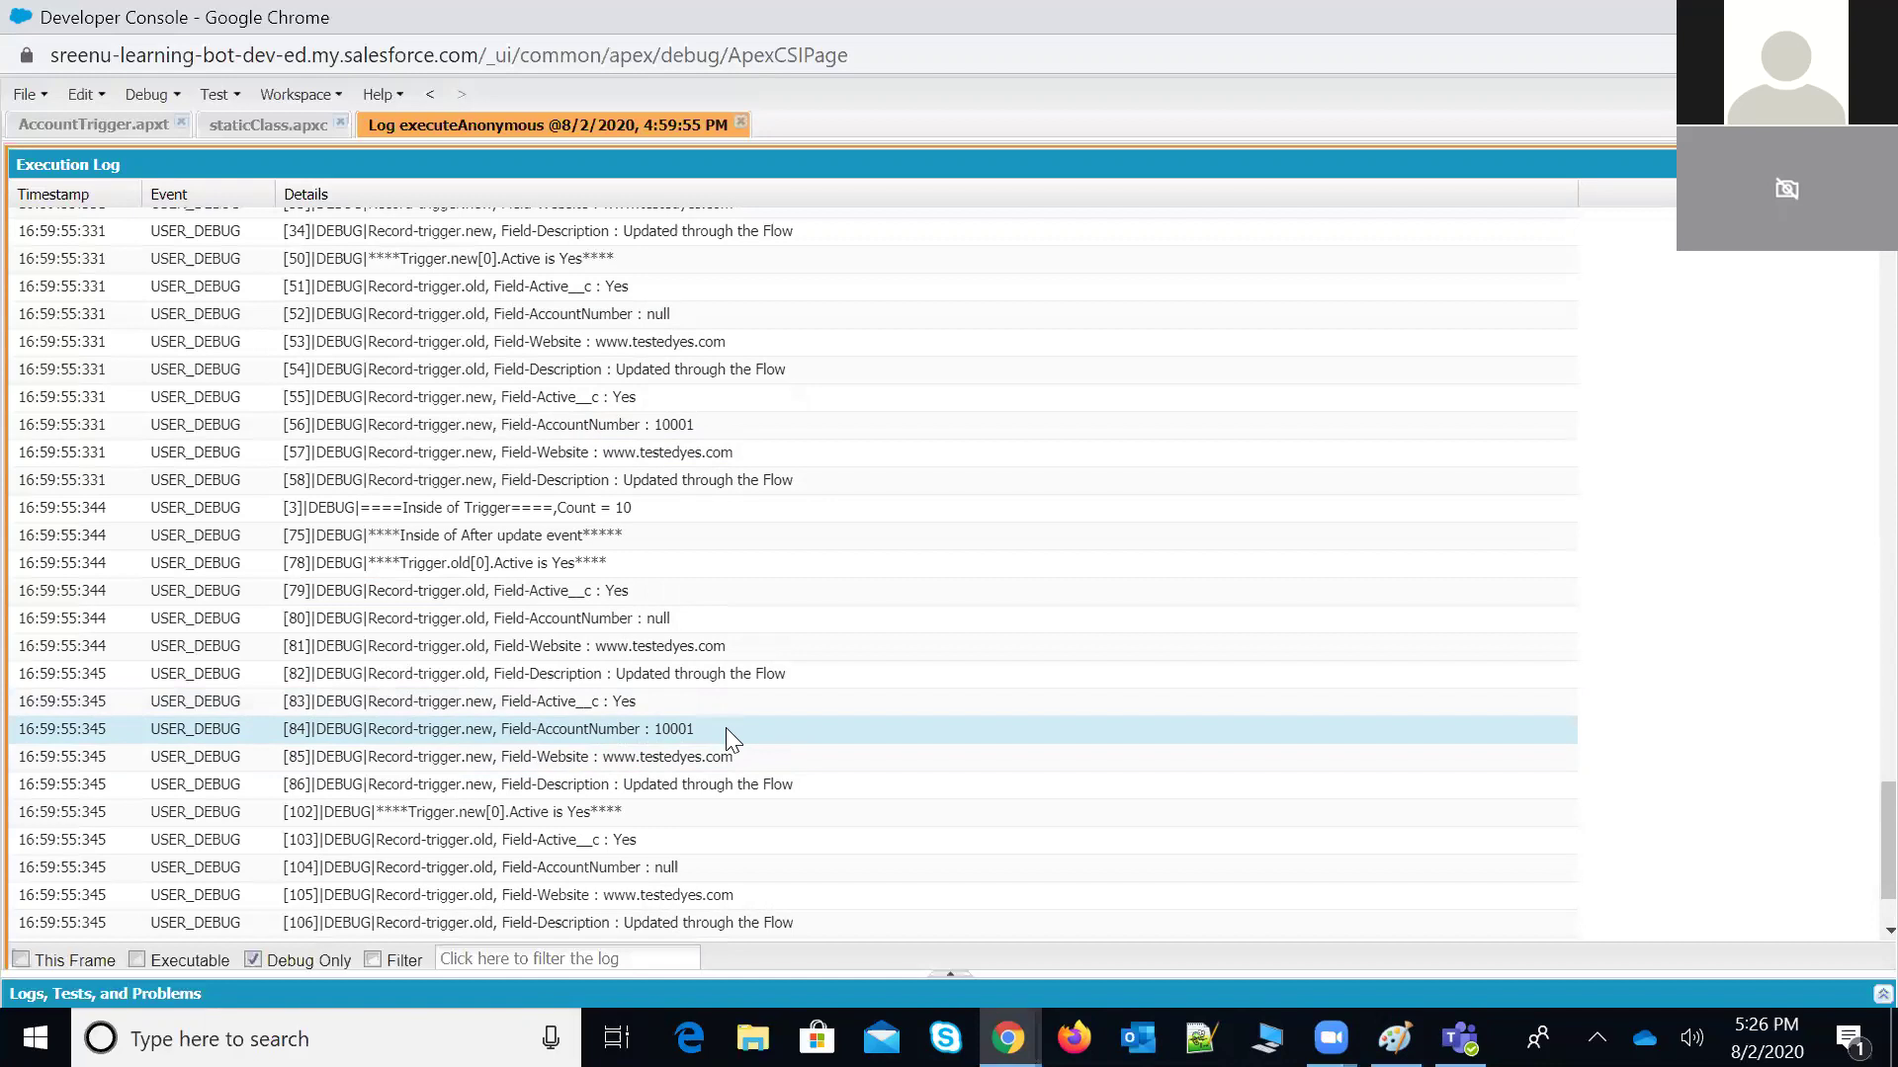
Switch to Process Builder and review the whole process from the Account start node through both criteria and their actions.
key(alt+Tab)
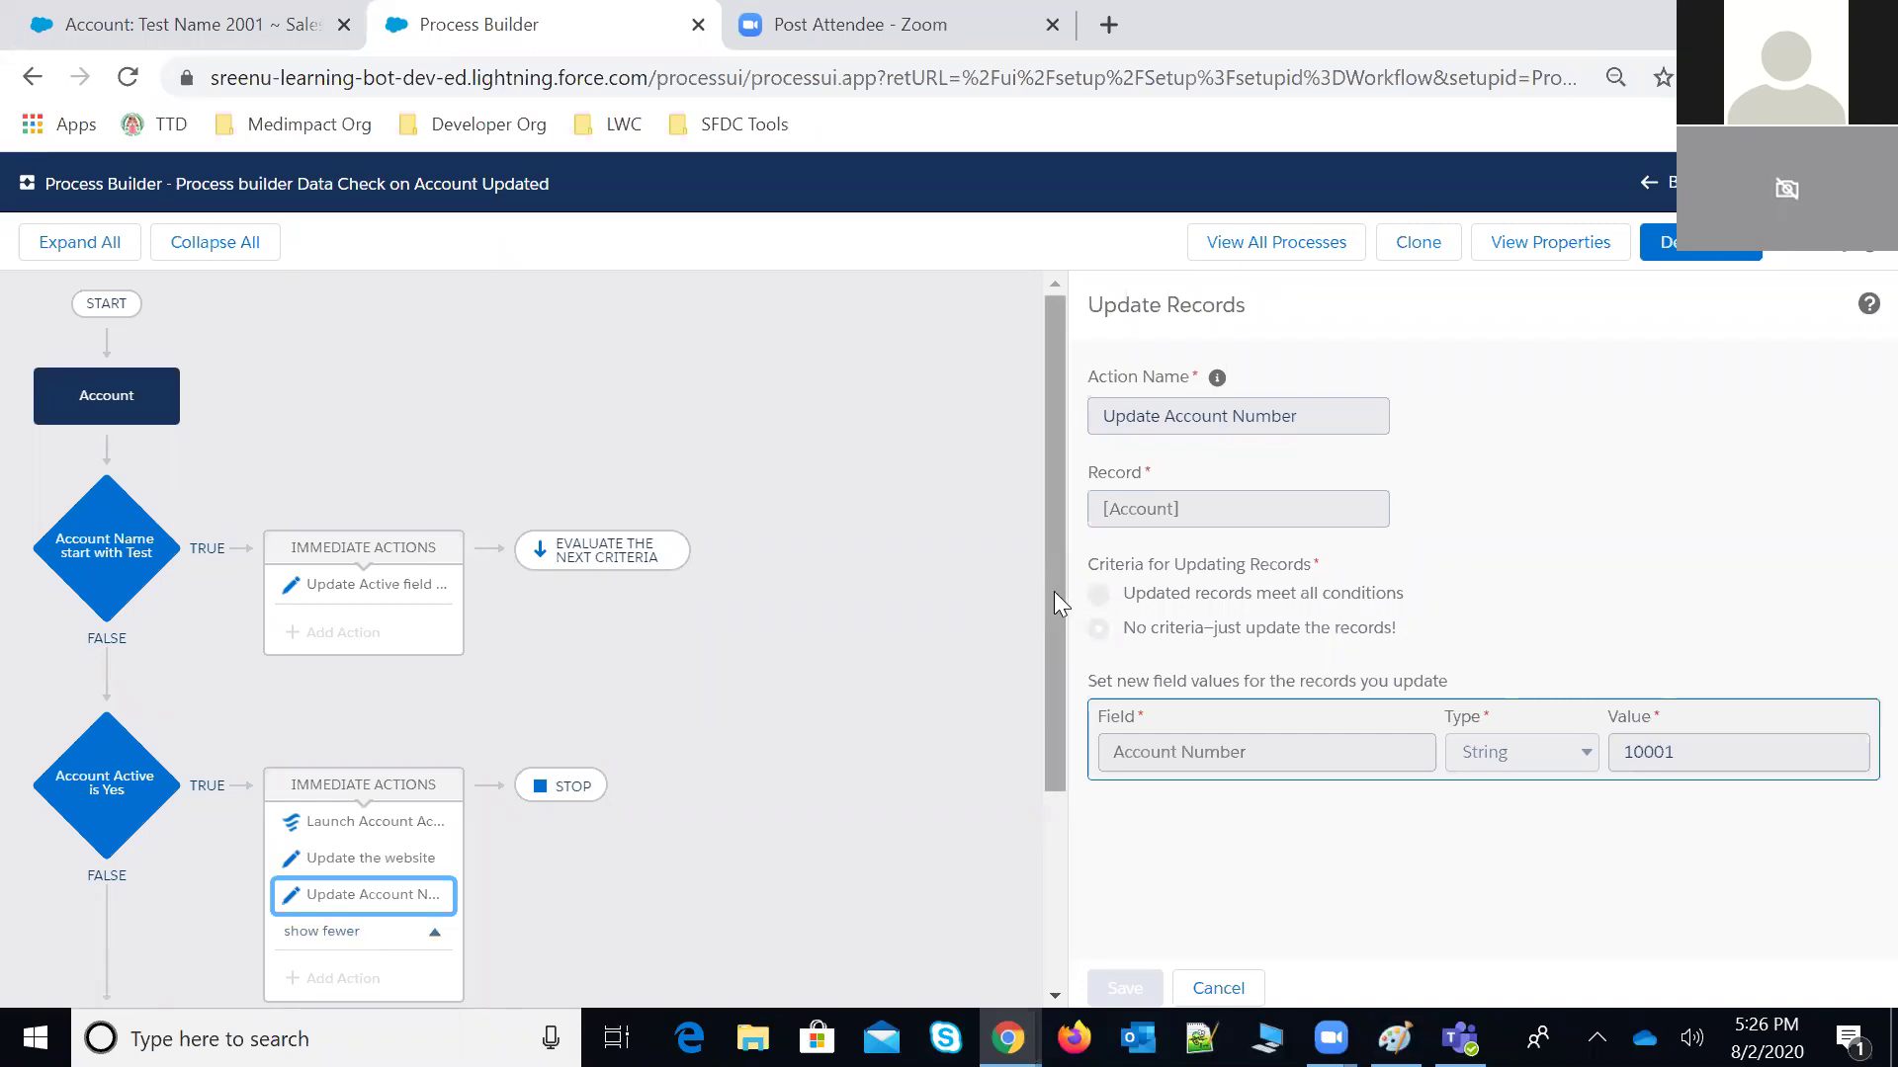
drag(1054, 591, 1038, 753)
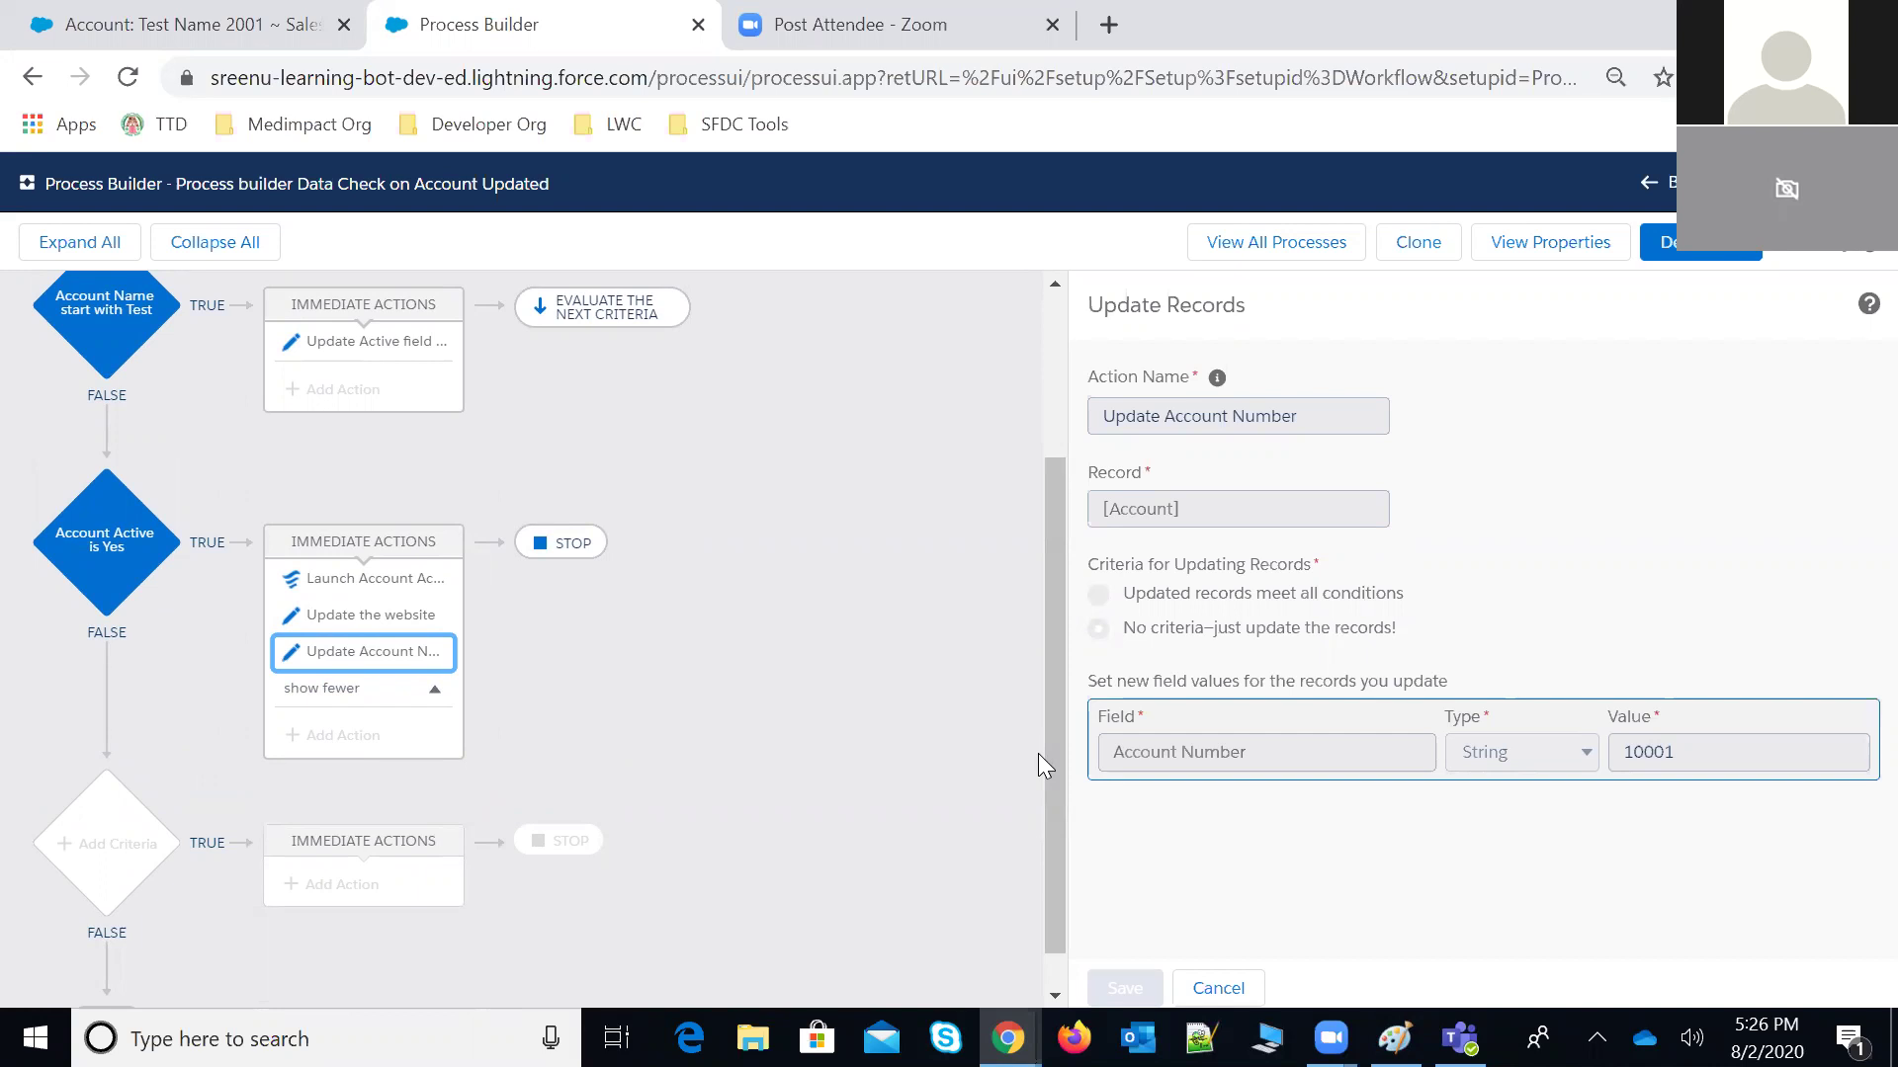
drag(1052, 751, 1084, 510)
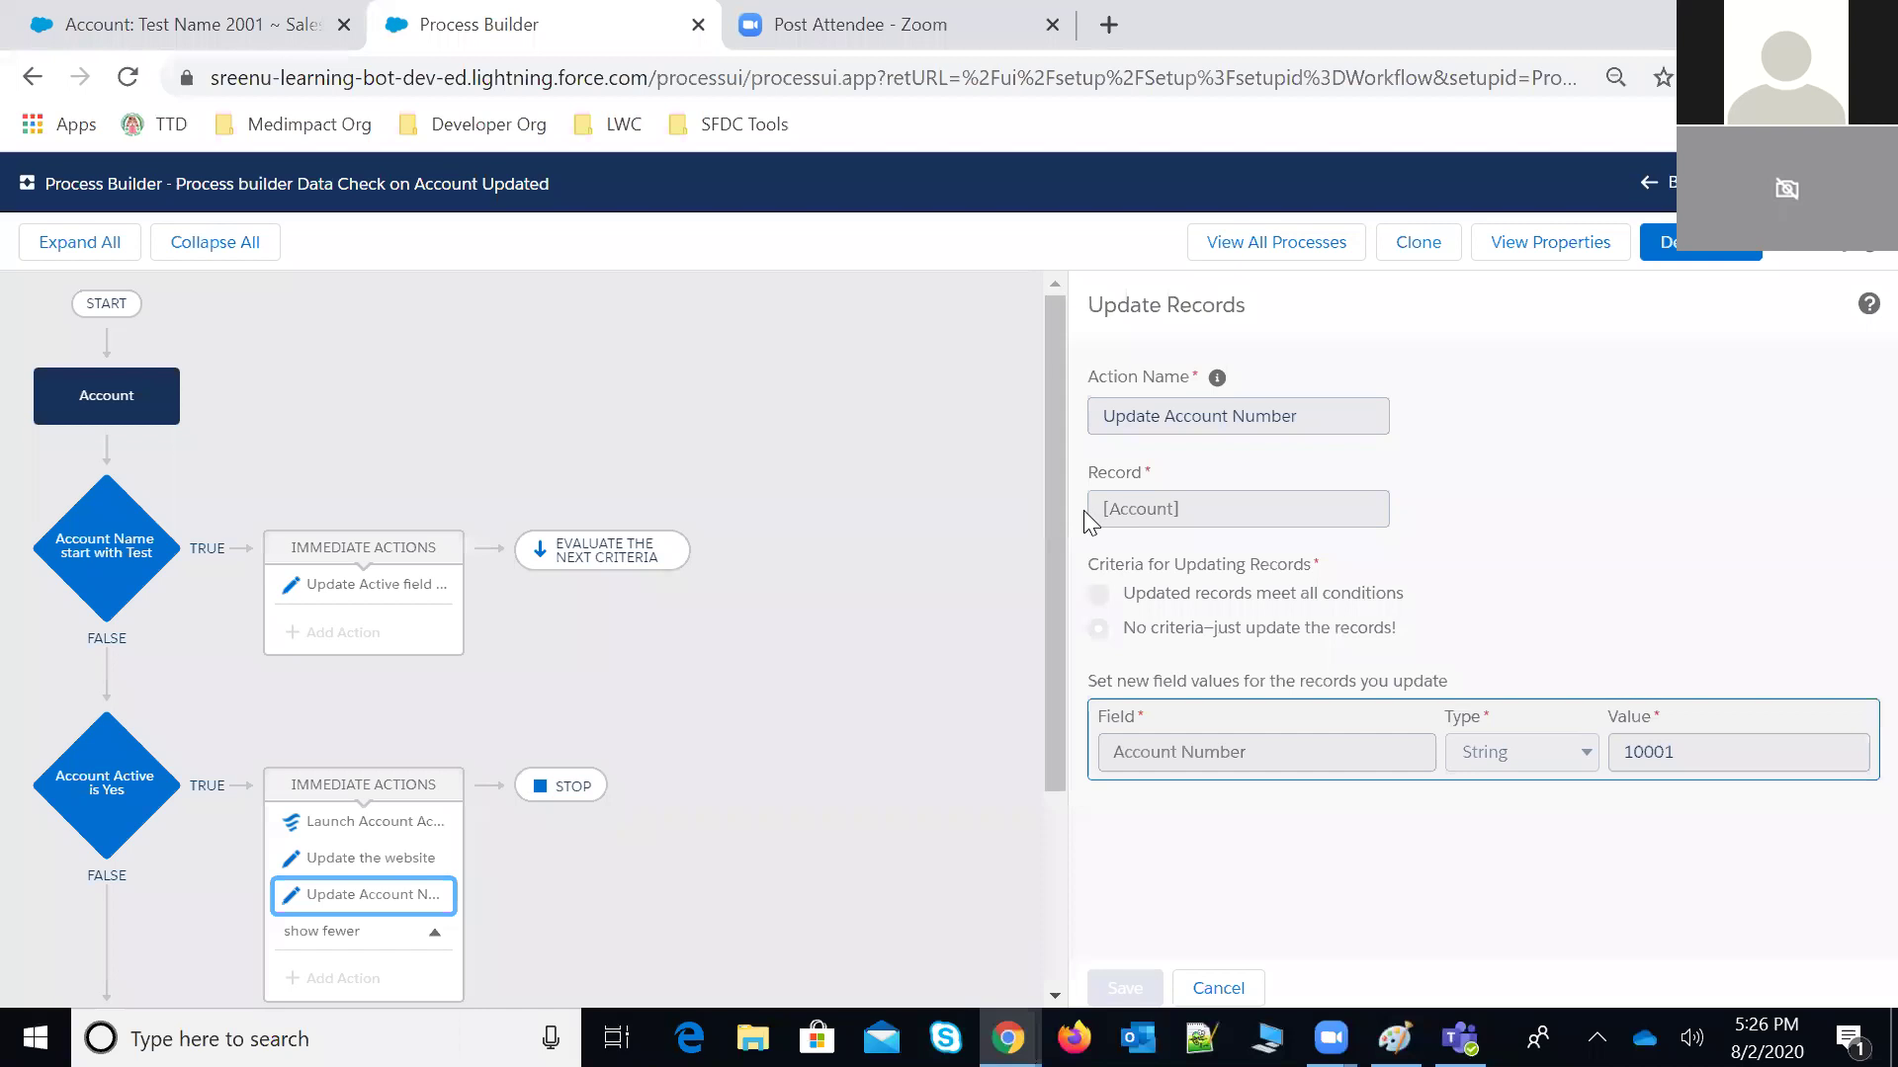